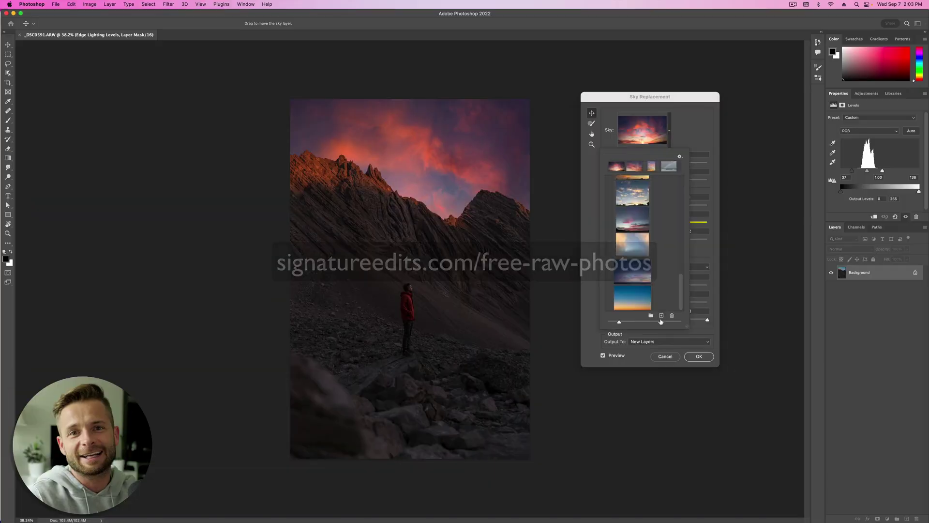
Apply the chosen starry night sky preset to the mountain photo
left_click(634, 259)
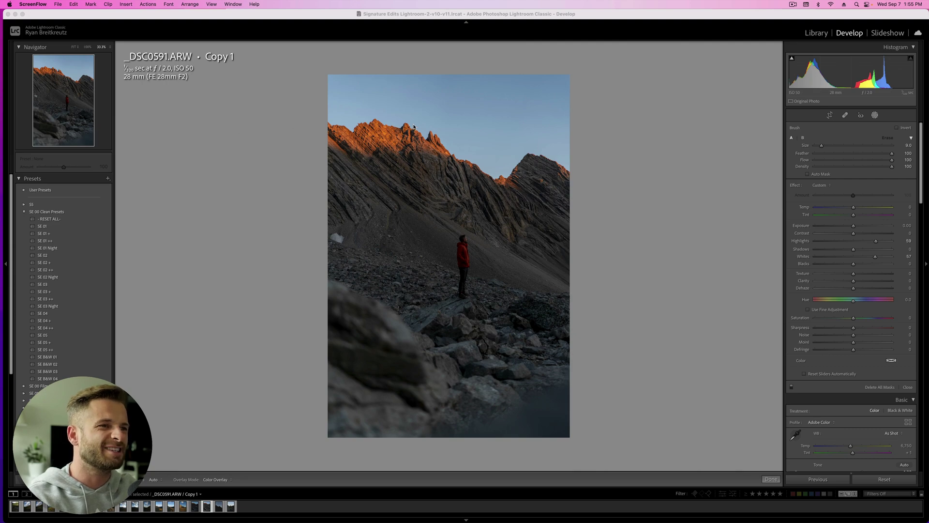
In Lightroom, inspect the sunlit ridge and the figure up close, then zoom back to the full photo
left_click(382, 133)
key("z")
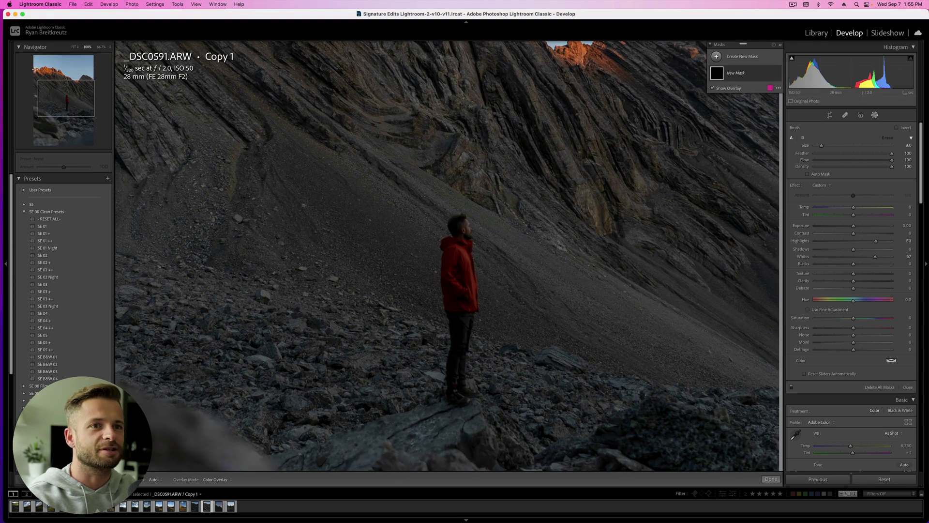
left_click(57, 74)
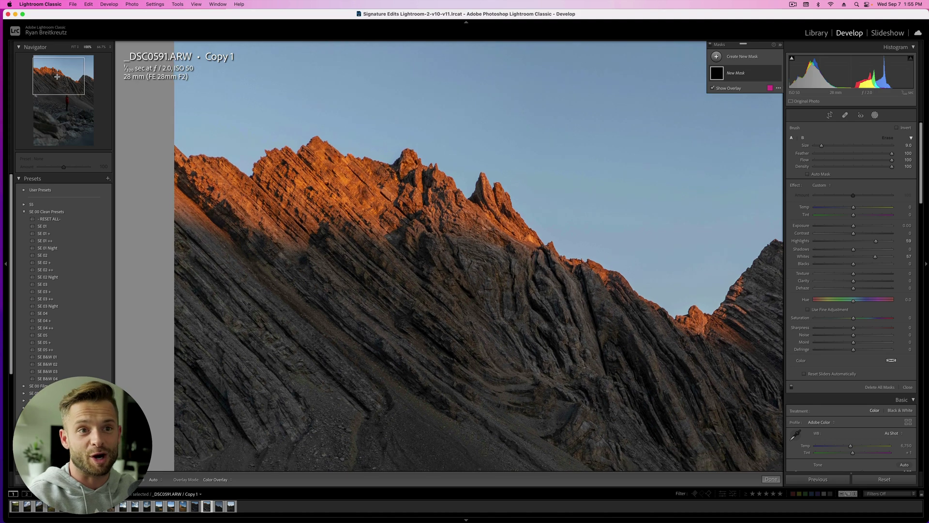
key("super+minus")
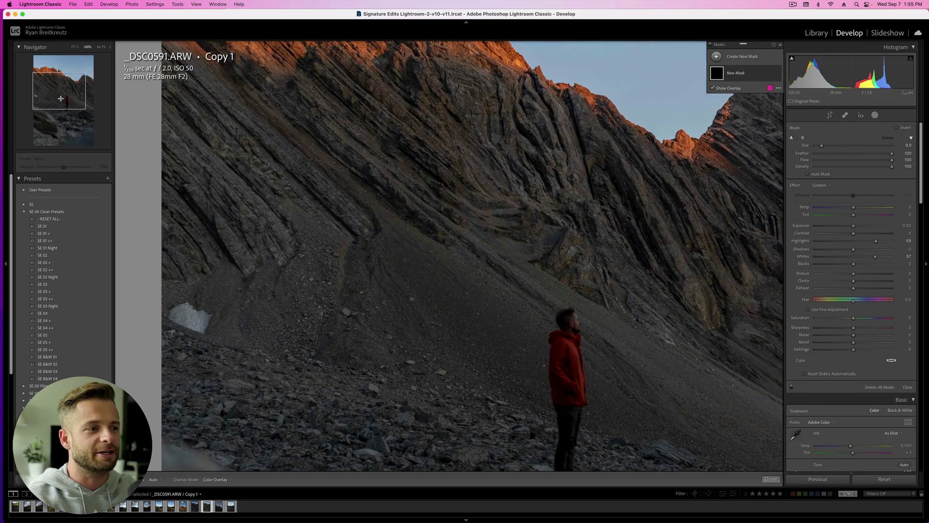
key("super+minus")
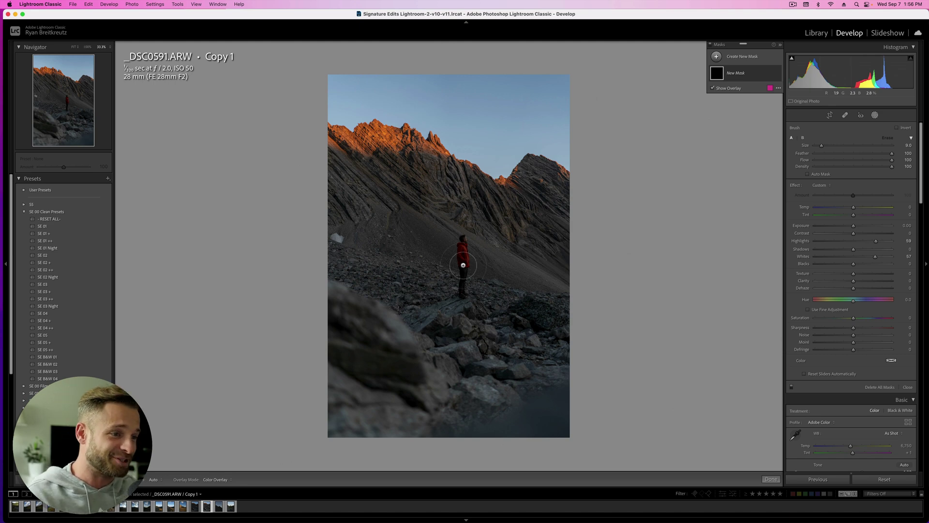
key("z")
left_click(77, 104)
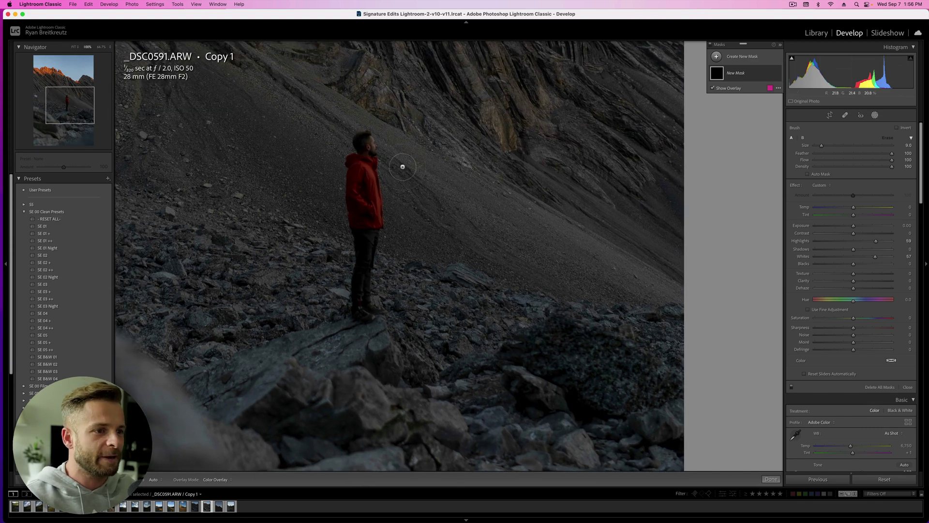
key("super+equal")
key("super+equal")
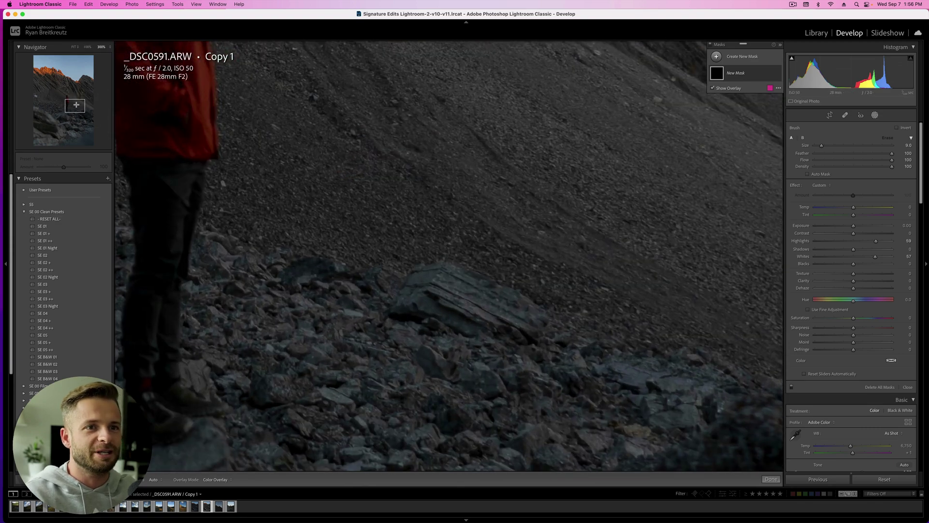
left_click(69, 99)
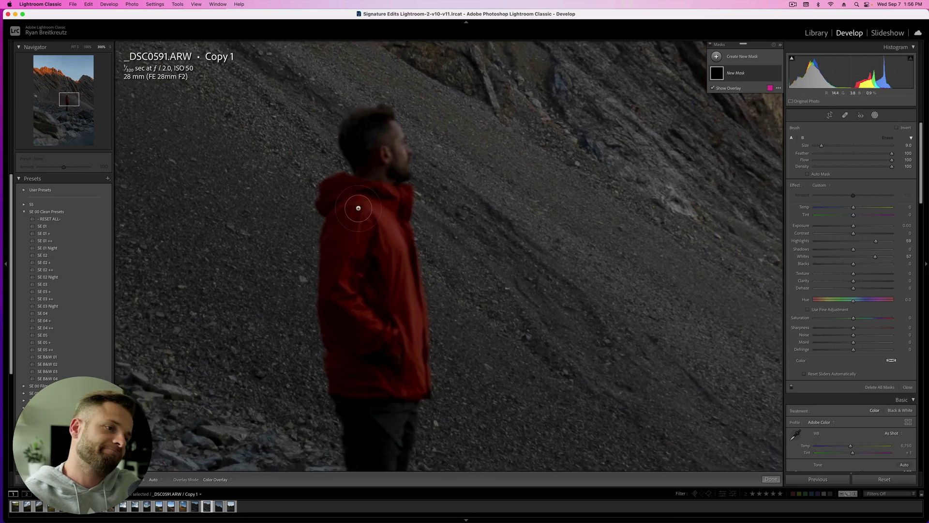
key("super+minus")
key("super+minus")
key("super+minus")
key("super+minus")
key("super+minus")
key("super+minus")
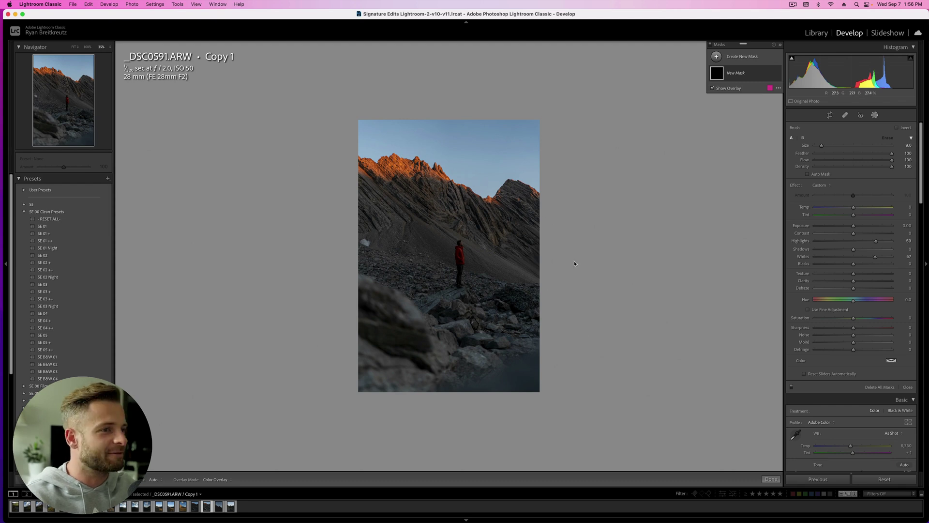
Reset the photo to default settings and crop a strip off the left side and bottom
left_click(893, 479)
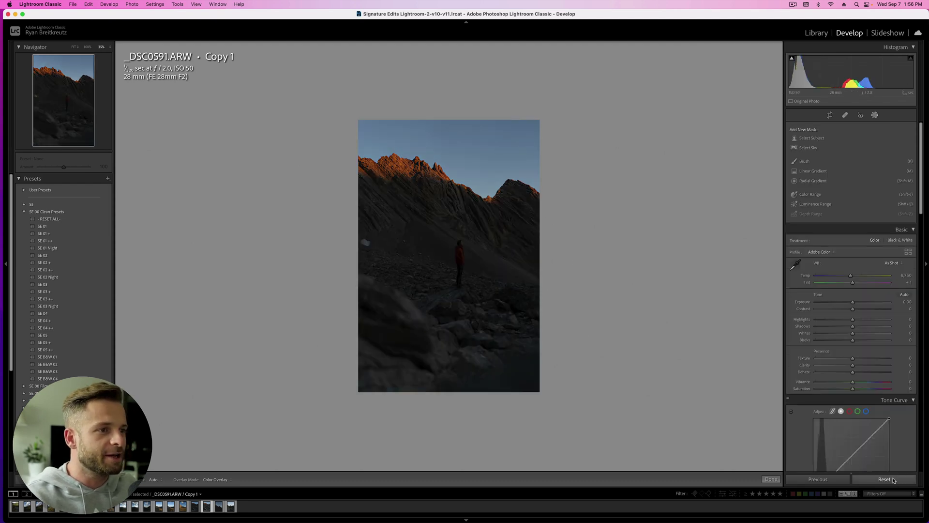
key("super+equal")
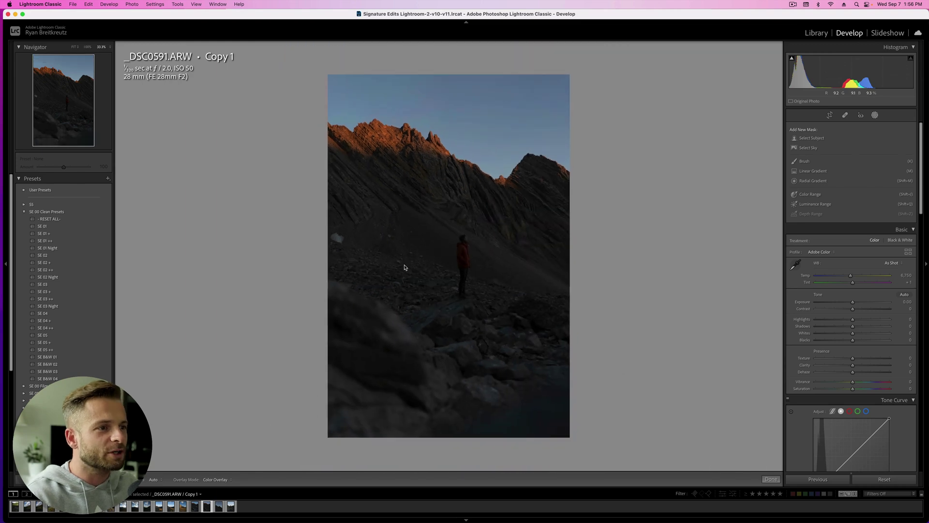
key("r")
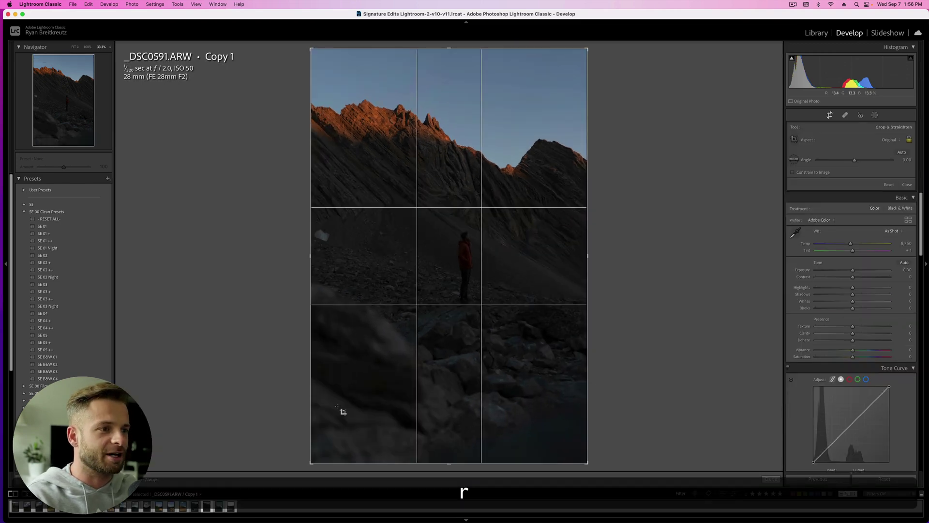
left_click_drag(311, 462, 330, 445)
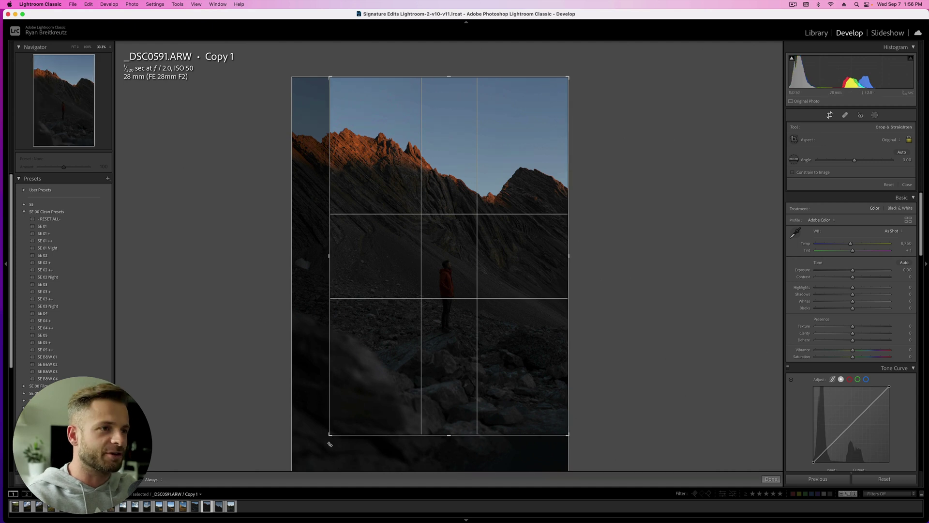
key("Return")
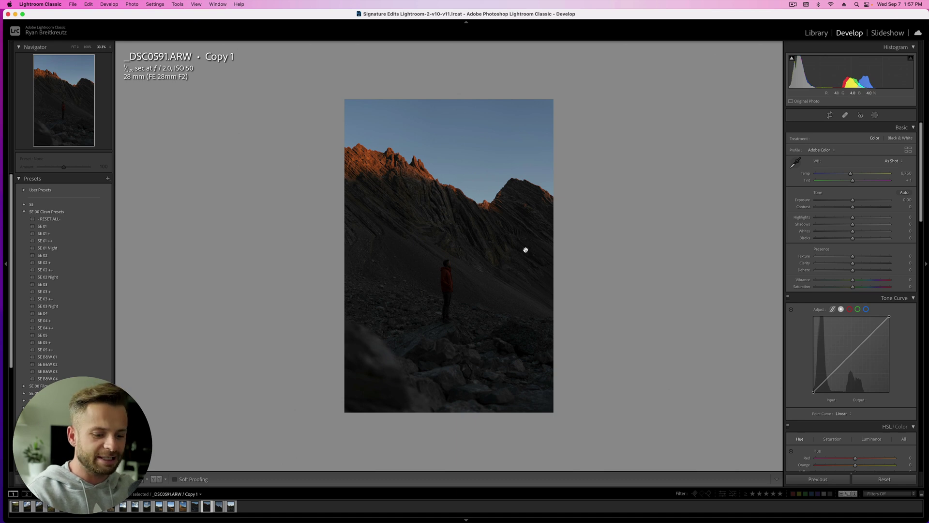
Review the crop by cycling through guide overlays such as diagonal lines, then commit it
key("r")
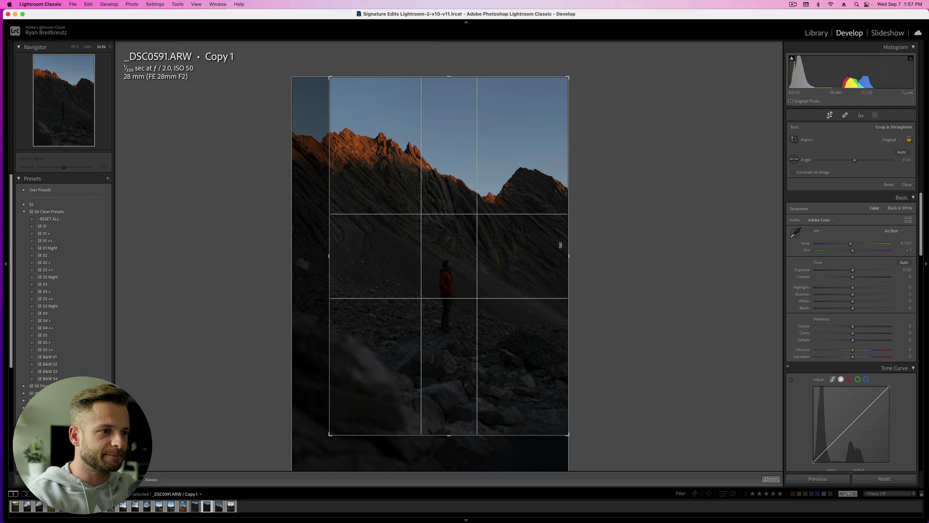
key("o")
key("o")
key("o")
key("o")
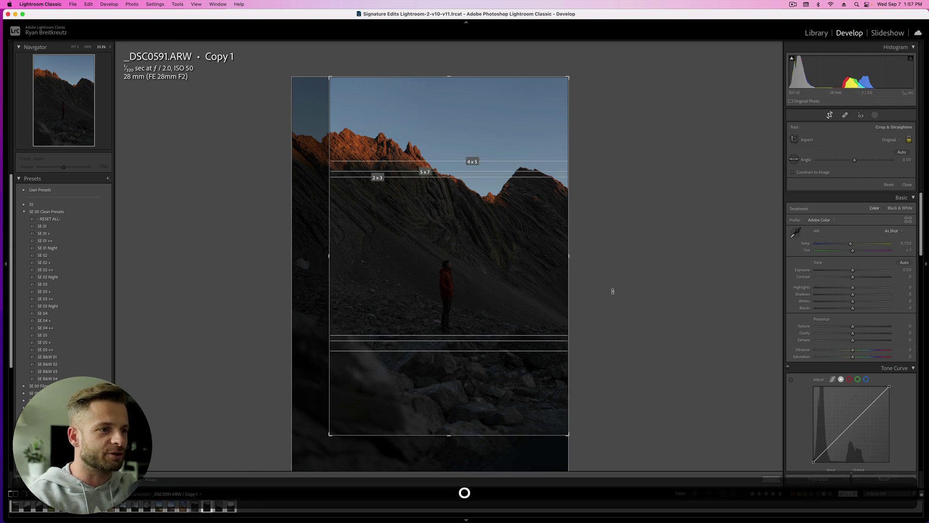
key("o")
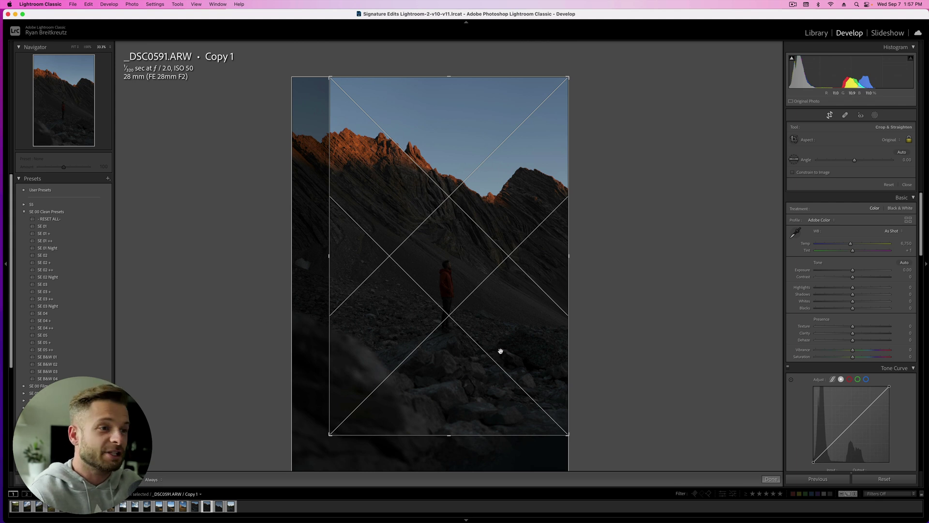
key("o")
key("o")
key("o")
key("o")
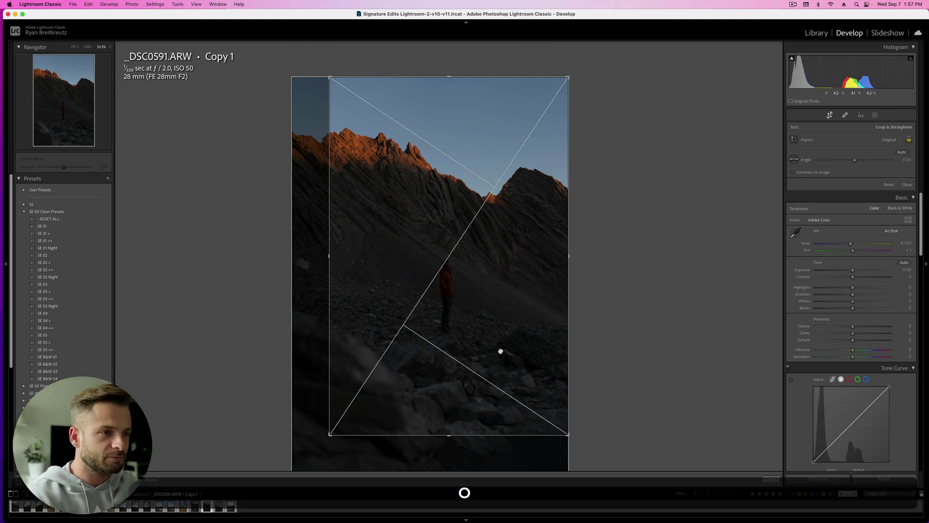
key("o")
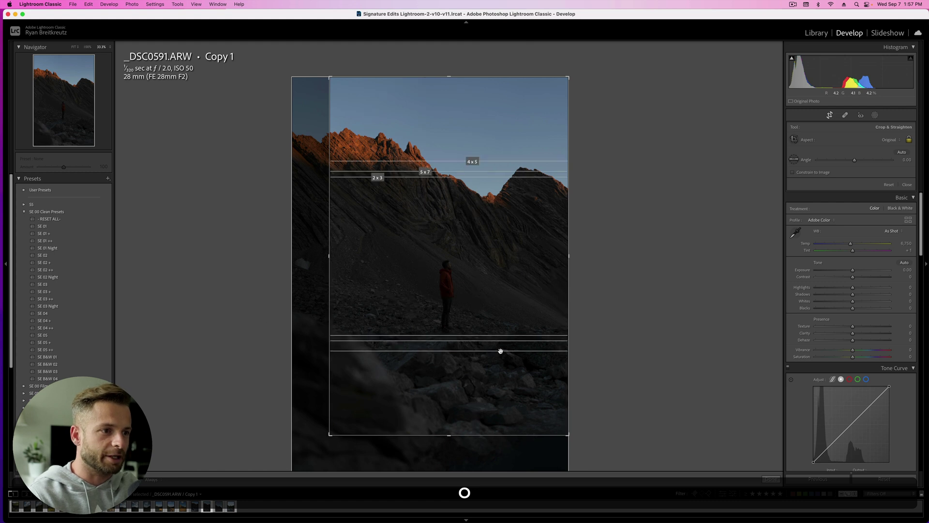
key("o")
key("o")
key("Return")
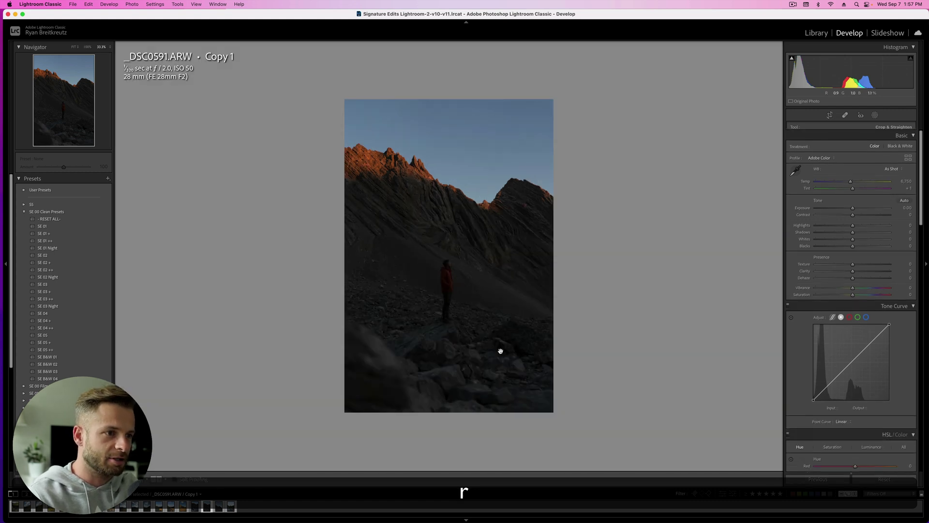
Brighten exposure to +1.34, then fine-tune it down to about +0.78
left_click_drag(852, 200, 869, 239)
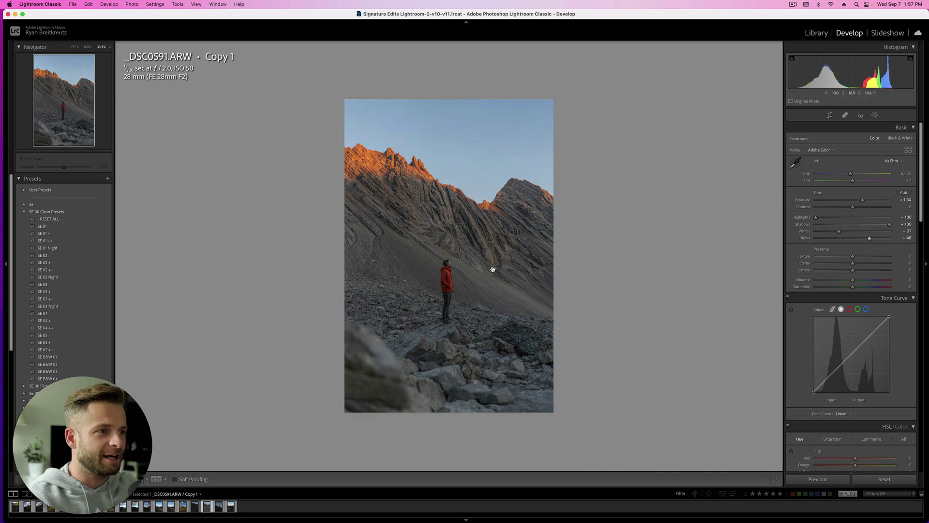
key("shift+minus")
key("shift+minus")
key("shift+minus")
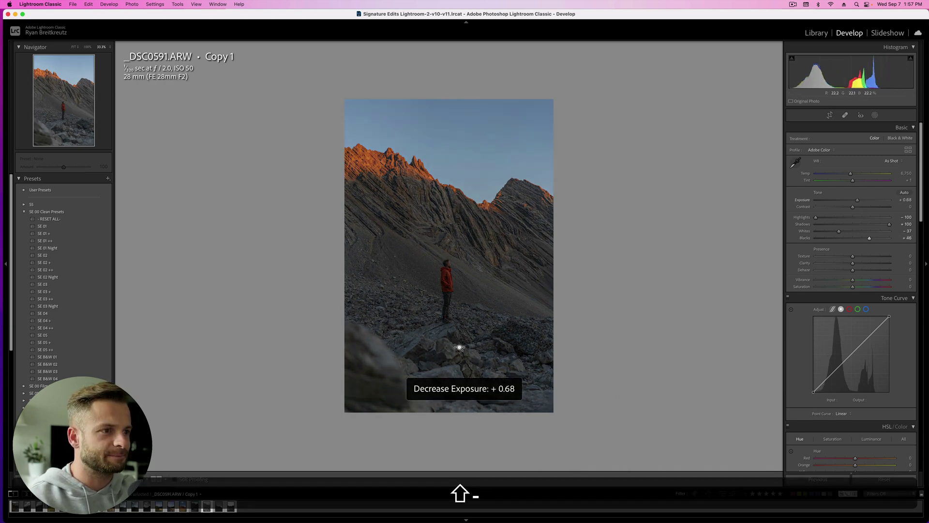
key("shift+equal")
key("equal")
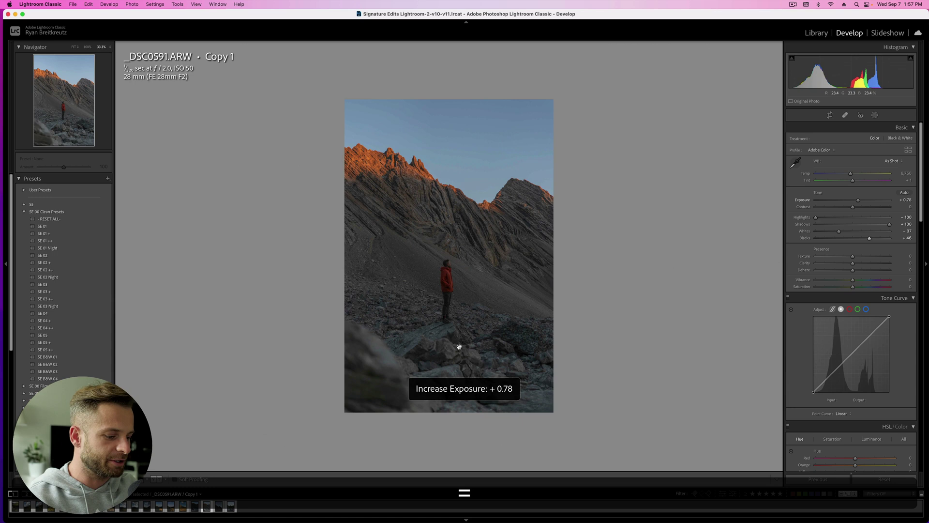
Reset all adjustments, undo the reset, and nudge exposure to +0.55
left_click(882, 484)
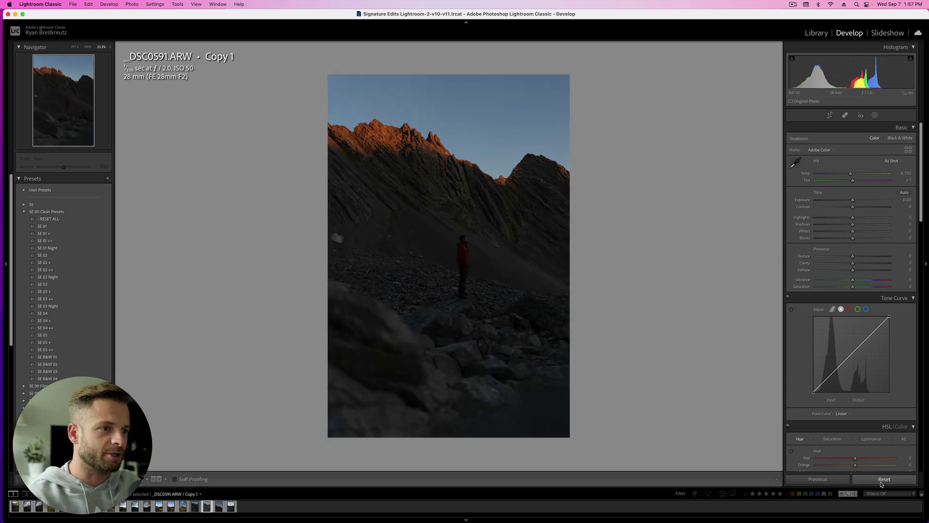
key("super+z")
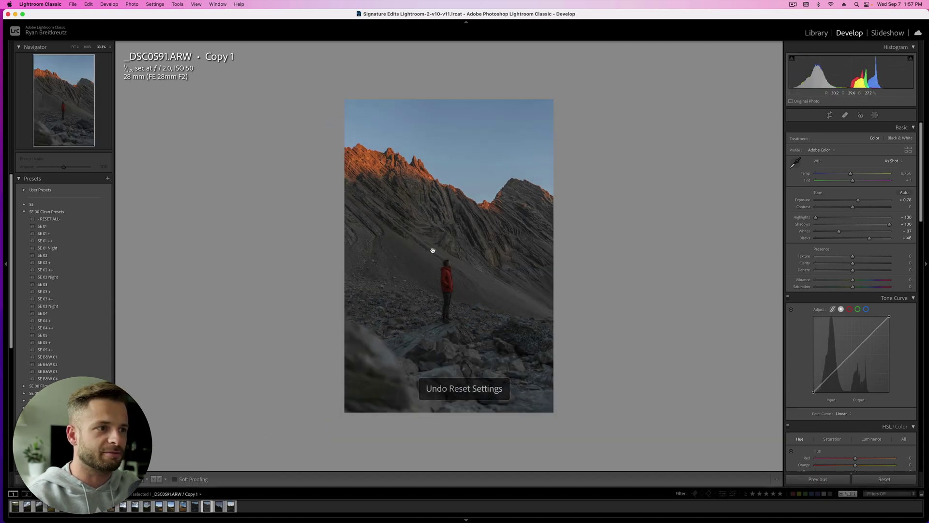
key("shift+minus")
key("shift+minus")
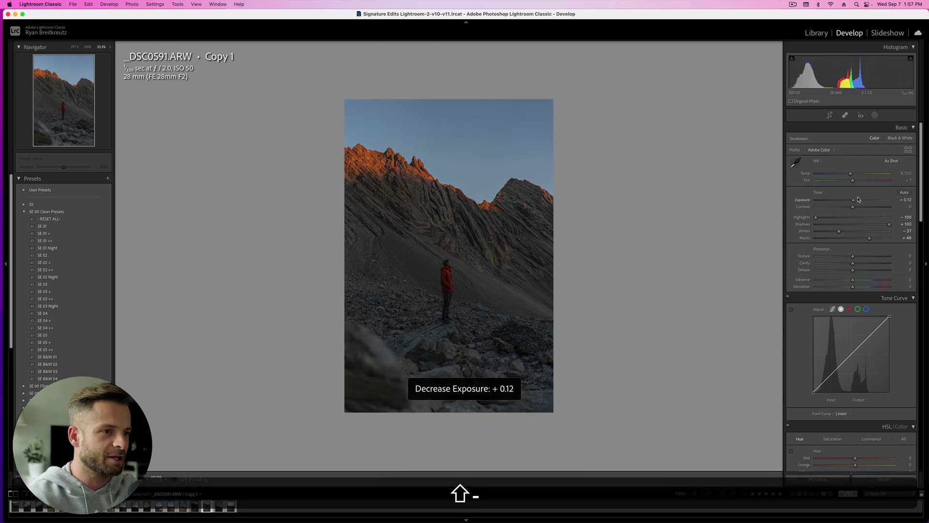
key("shift+equal")
key("shift+equal")
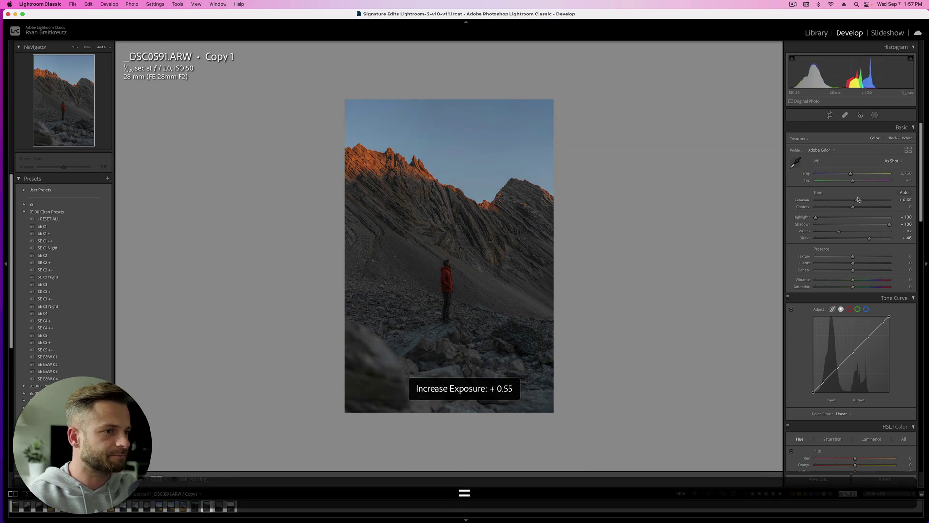
Create a Select Subject mask on the figure and raise its Highlights to 100
key("k")
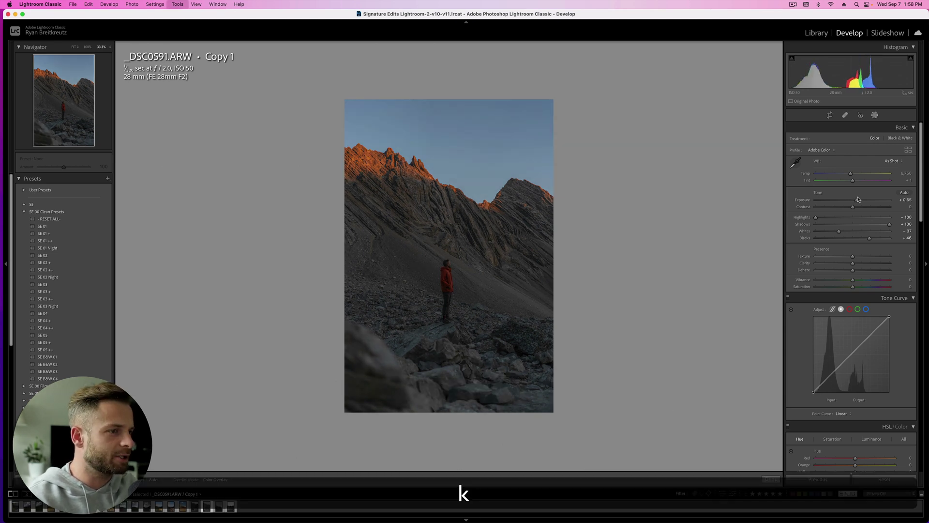
left_click(716, 57)
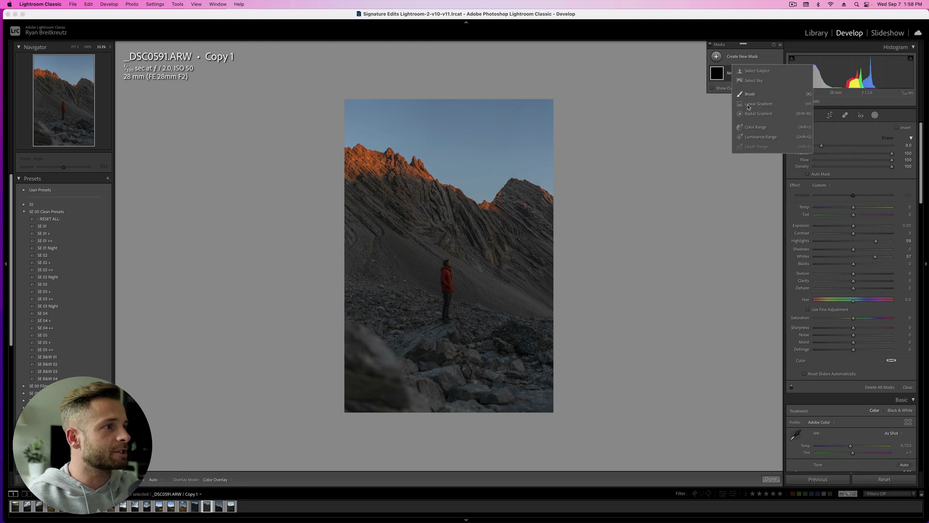
left_click(752, 72)
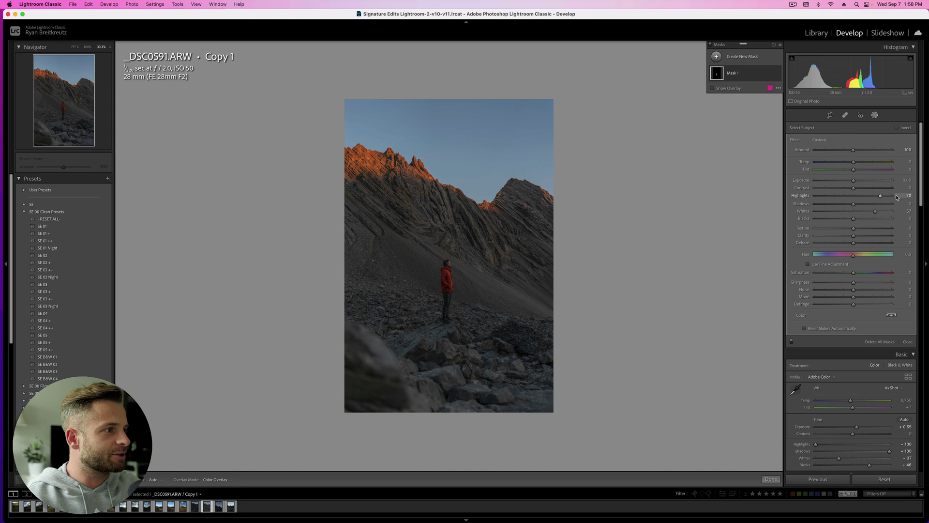
mouse_move(876, 196)
left_mouse_down()
mouse_move(893, 195)
mouse_move(888, 211)
mouse_move(899, 212)
mouse_move(875, 209)
left_mouse_up()
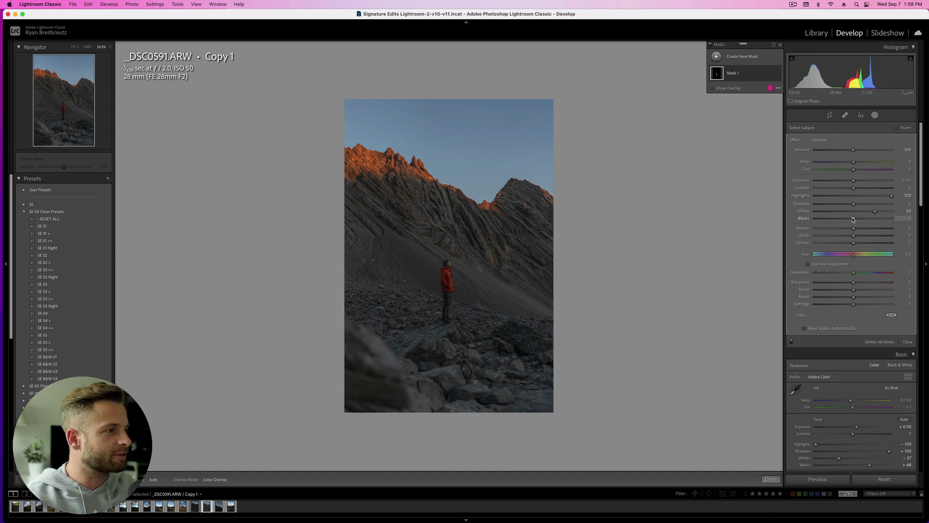
left_click(867, 229)
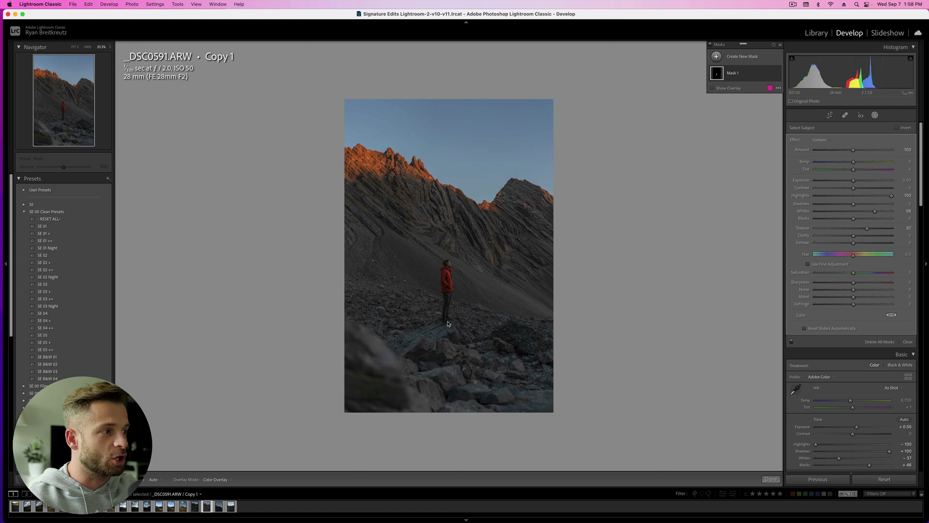
At 200%, give the mask Texture 71, Clarity 27, Dehaze 17, Sharpness 82 and slightly lower contrast
left_click(445, 286)
key("super+equal")
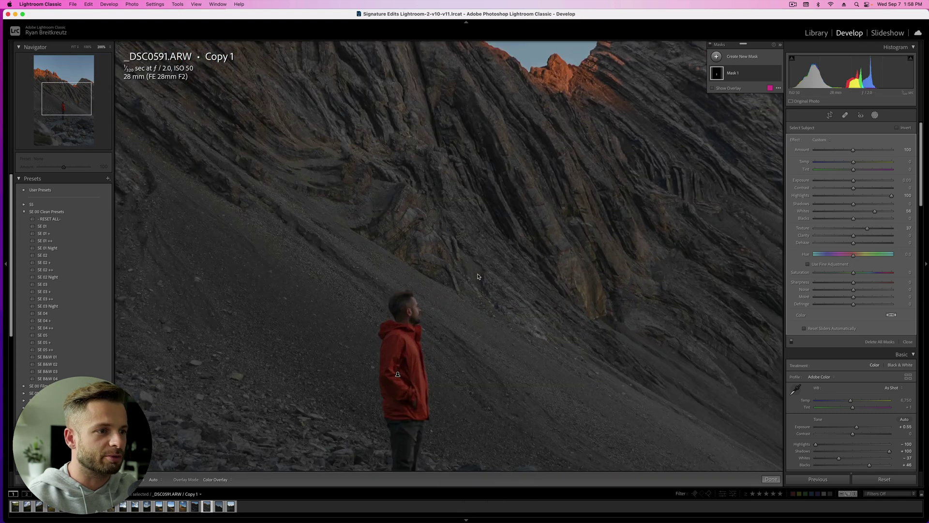
left_click(62, 118)
left_click_drag(63, 118, 64, 105)
left_click_drag(868, 231, 907, 230)
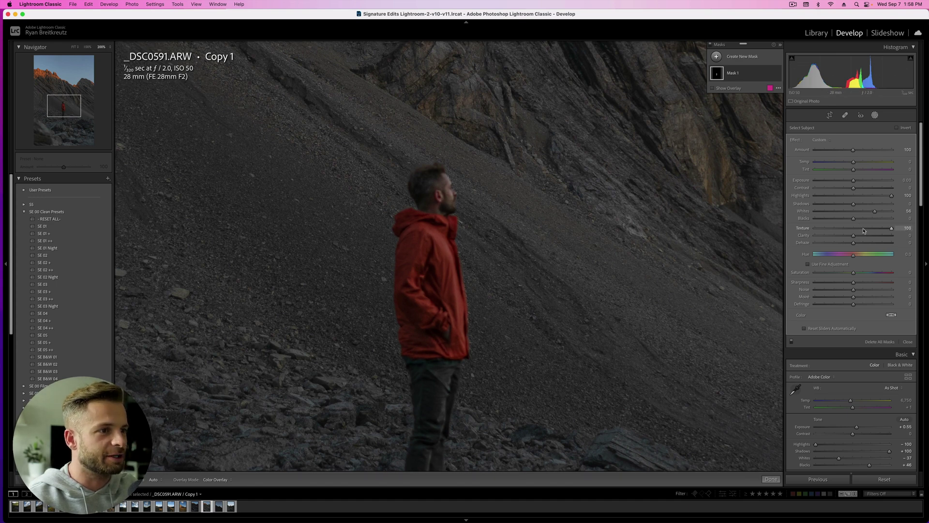
left_click_drag(844, 189, 847, 190)
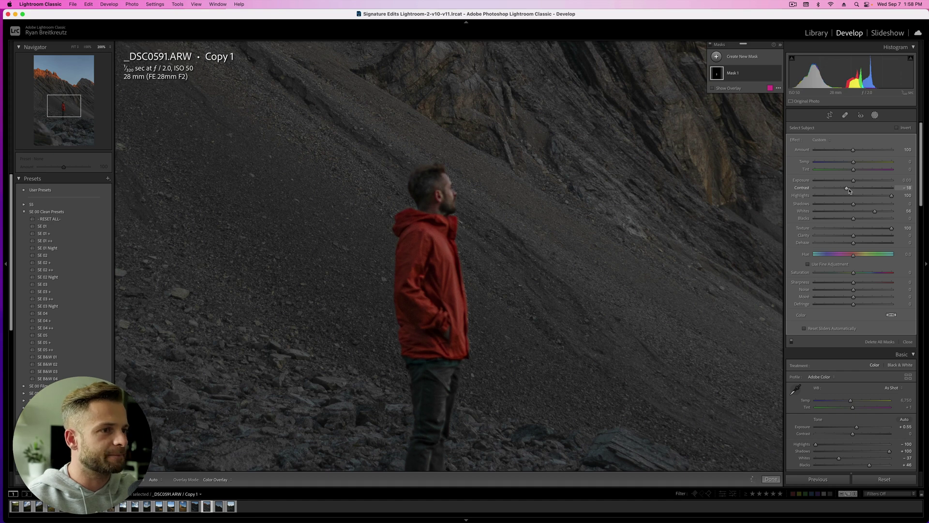
left_click(880, 228)
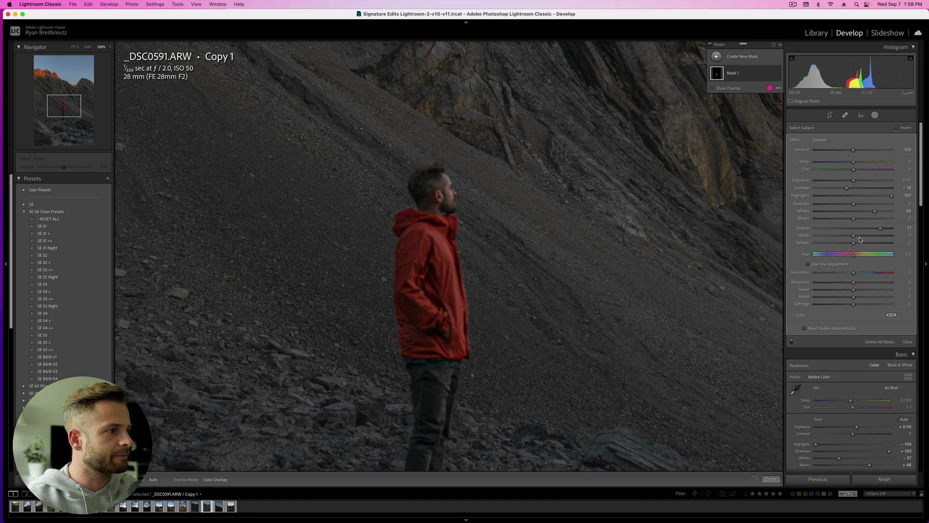
left_click(864, 236)
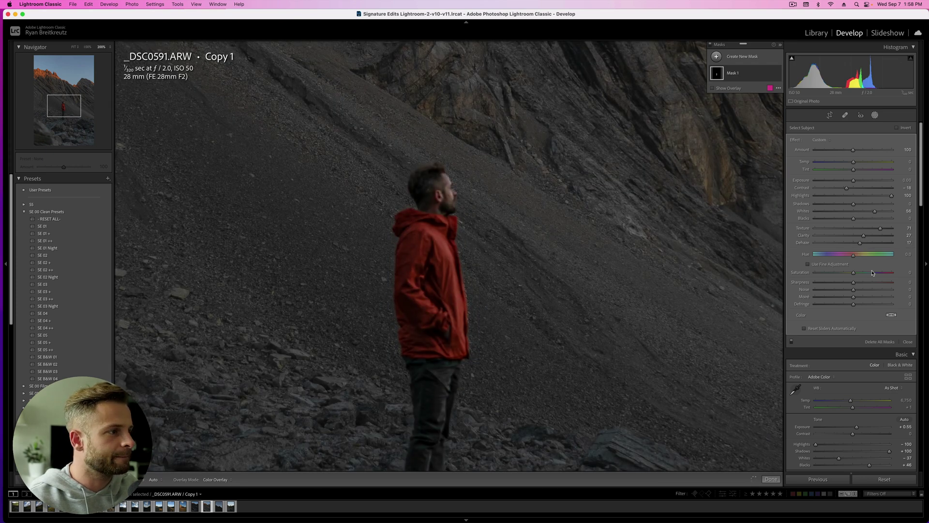
left_click_drag(853, 283, 863, 283)
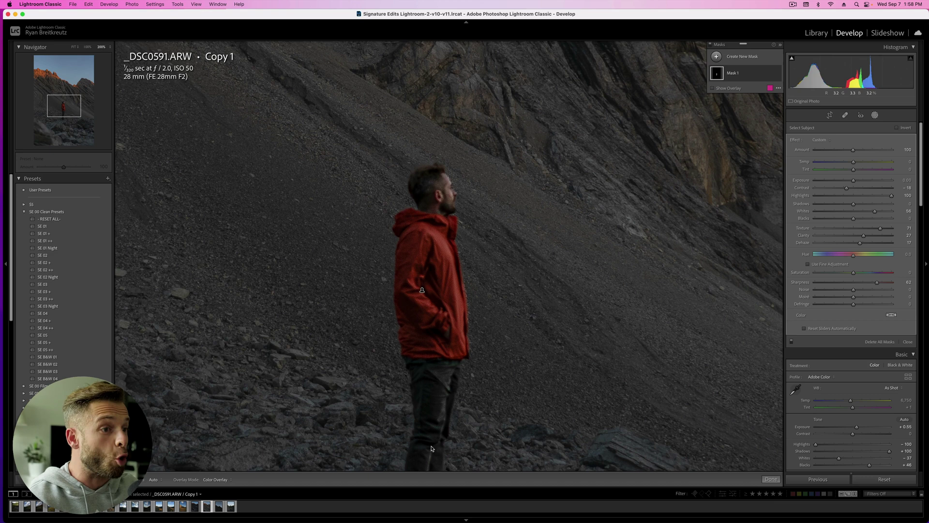
Lift the subject mask's blacks and settle its shadows at -30
left_click_drag(853, 218, 855, 221)
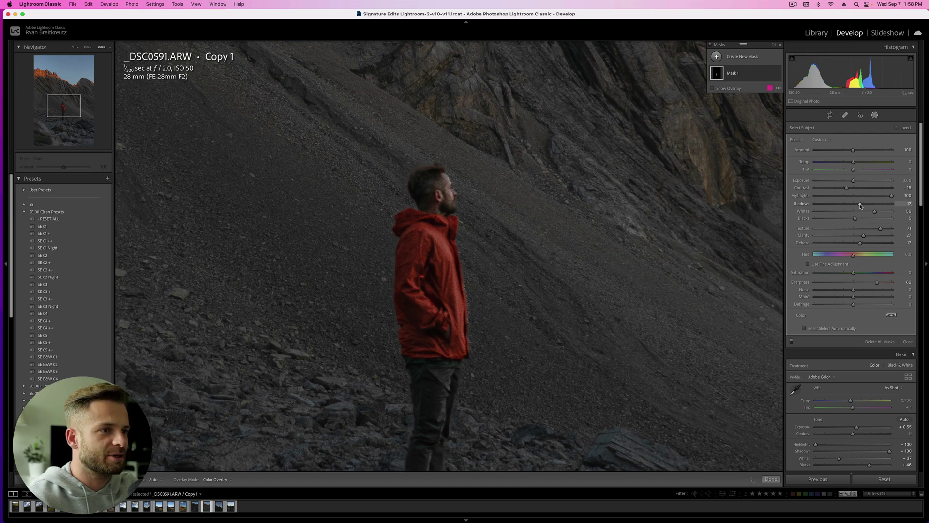
mouse_move(861, 206)
left_mouse_down()
mouse_move(876, 205)
mouse_move(866, 210)
left_mouse_up()
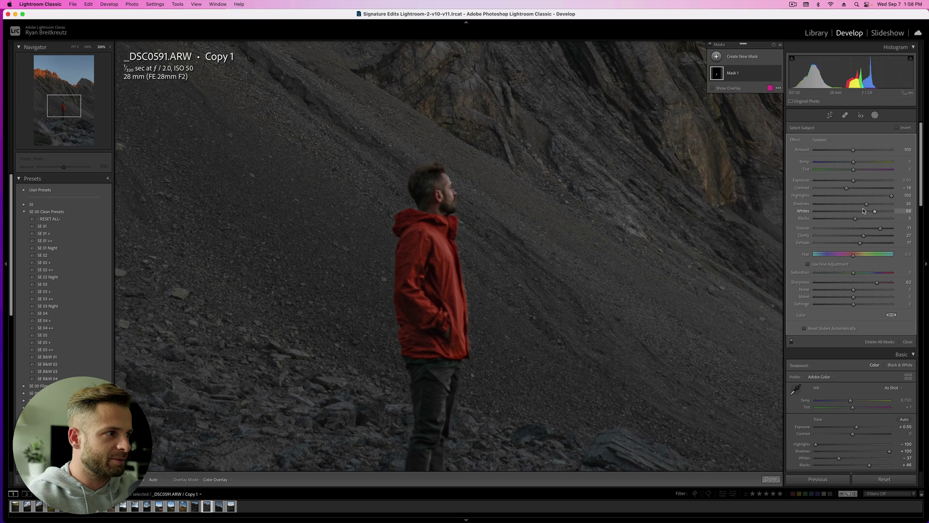
left_click_drag(864, 206, 860, 206)
key("z")
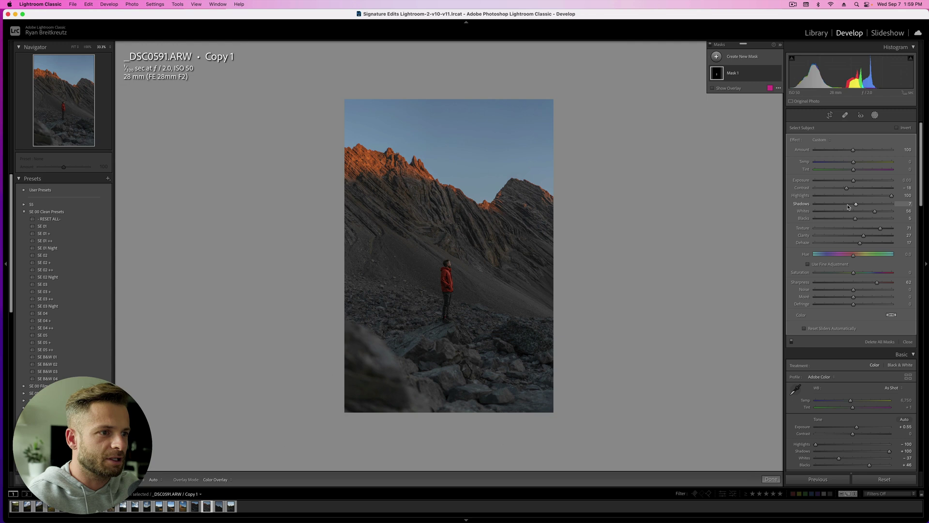
left_click_drag(836, 207, 843, 206)
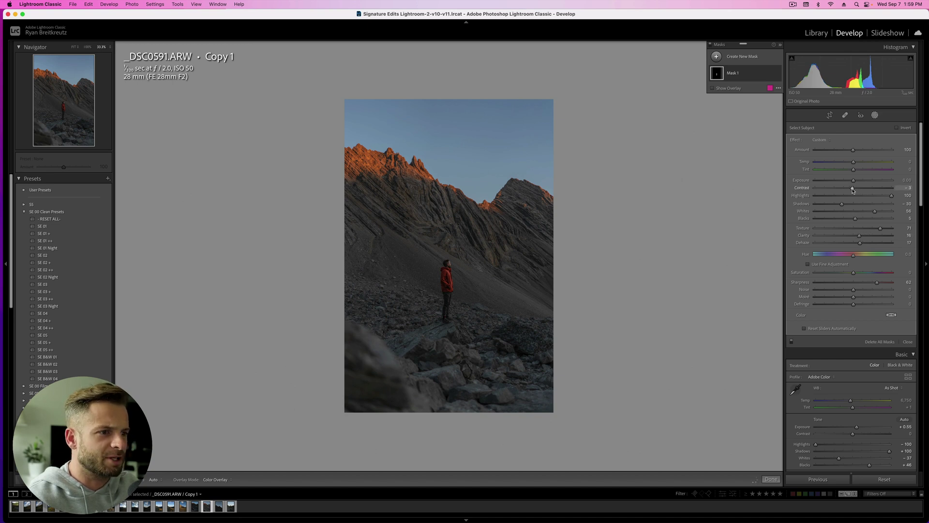
Raise the mask's contrast to 9 and lower whites to 84, then close mask editing
left_click_drag(853, 190, 856, 190)
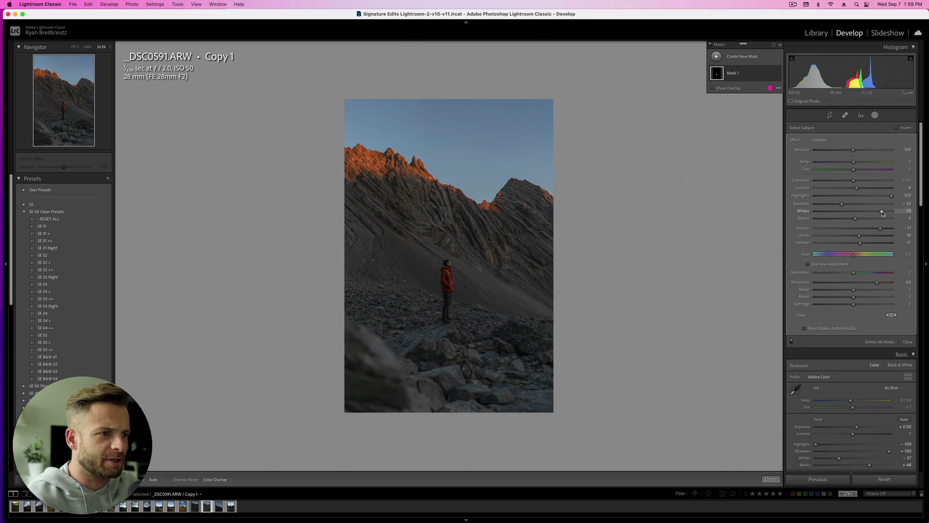
left_click_drag(899, 214, 886, 216)
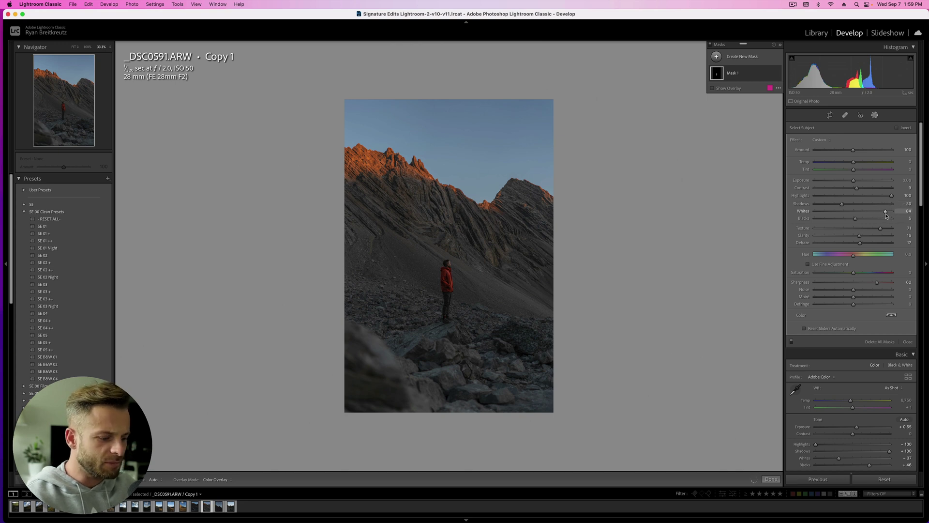
key("BackSpace")
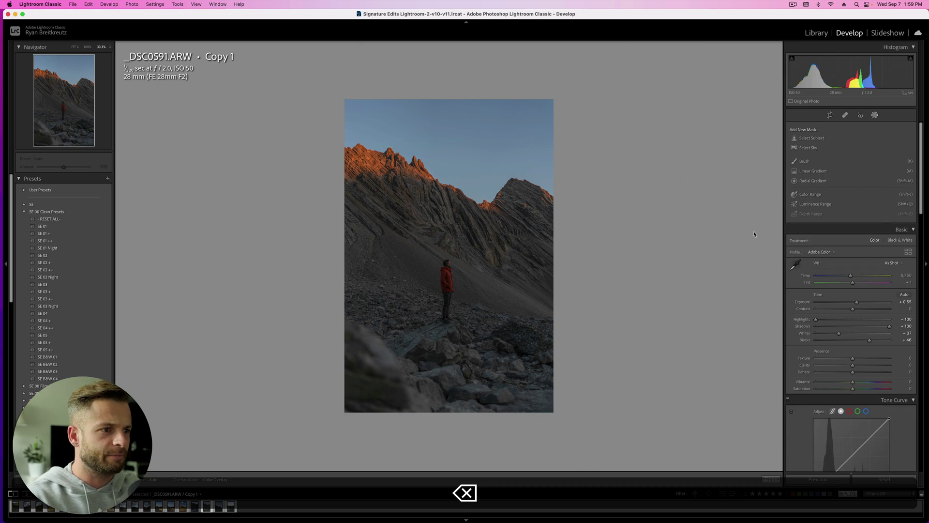
key("super+z")
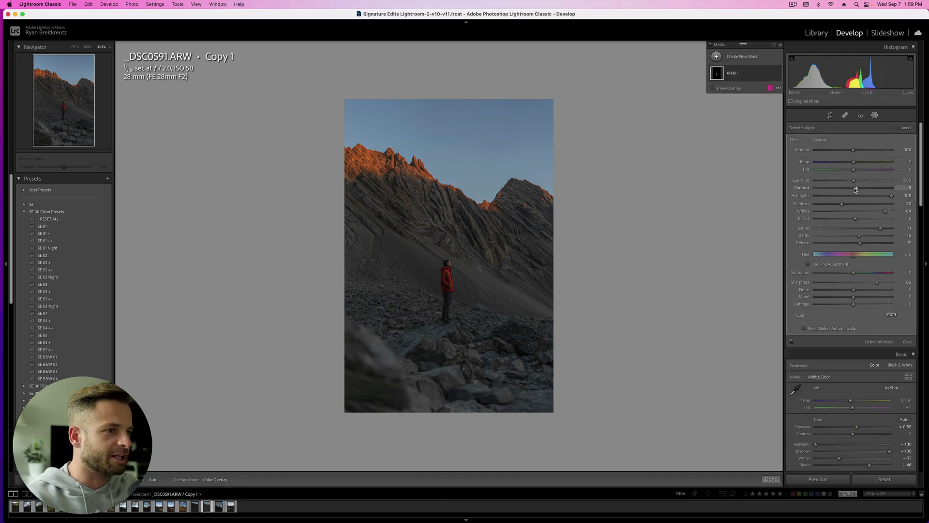
key("Return")
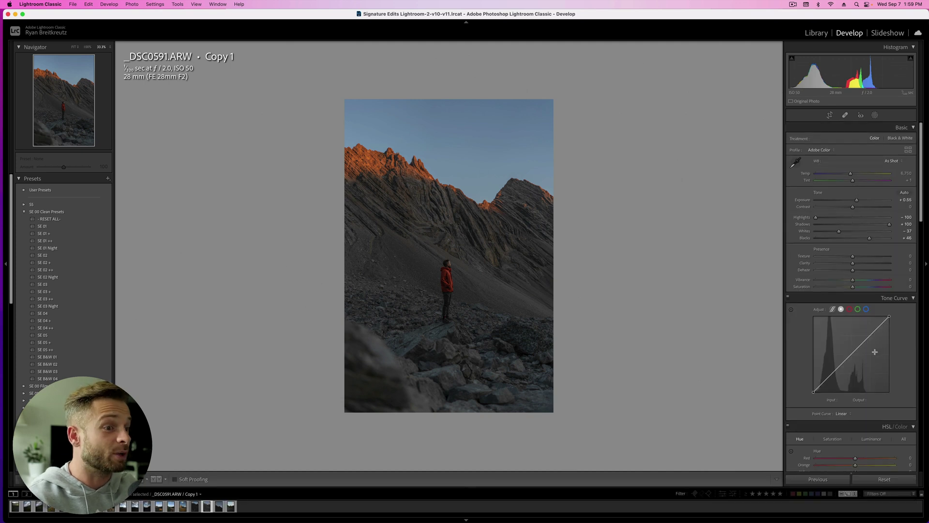
Shape a gentle S tone curve with midtone and upper points, lifting input 128 to 139
scroll(874, 352, "down", 2)
scroll(874, 352, "down", 1)
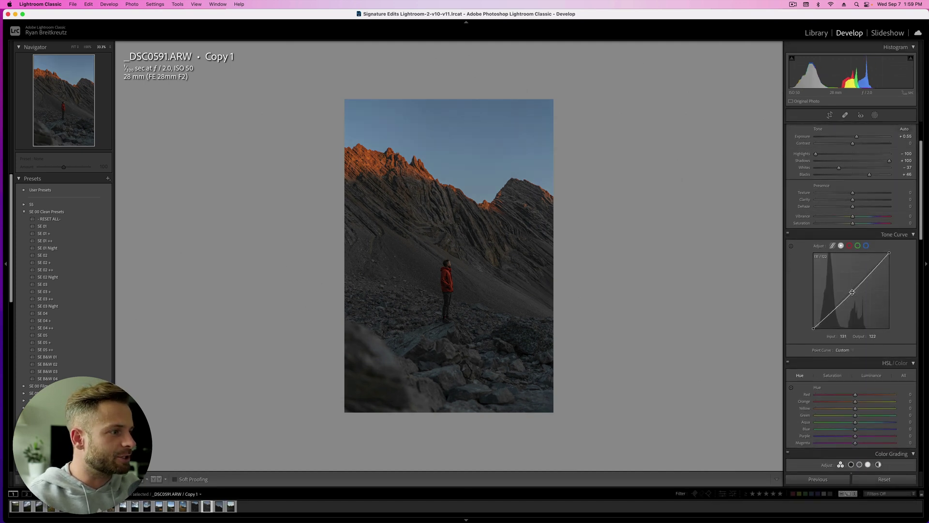
left_click(852, 292)
left_click(869, 269)
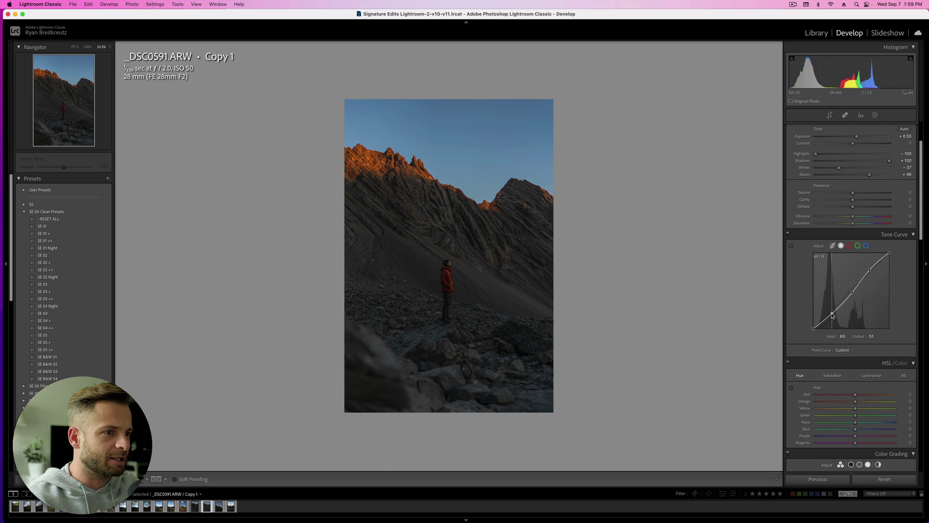
left_click_drag(833, 308, 832, 311)
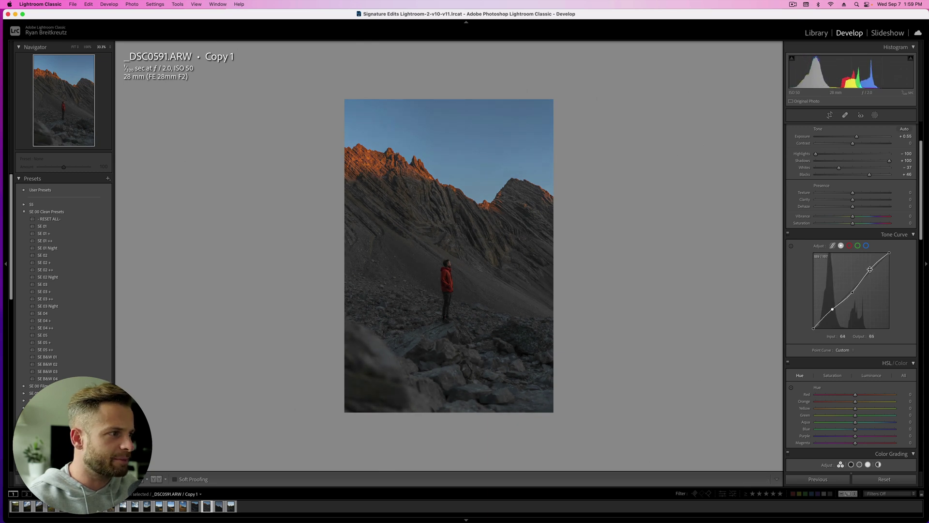
left_click_drag(870, 270, 851, 289)
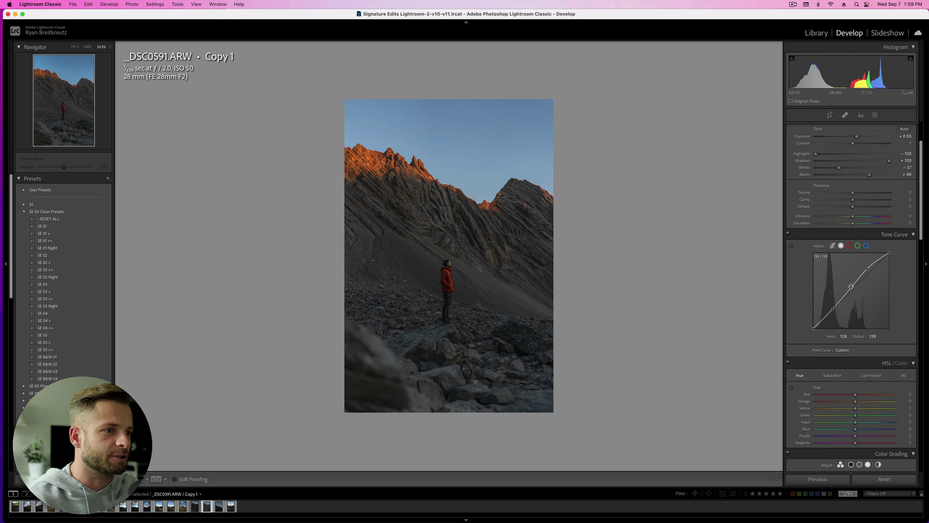
Toggle the tone curve off and on to compare before and after
left_click(788, 234)
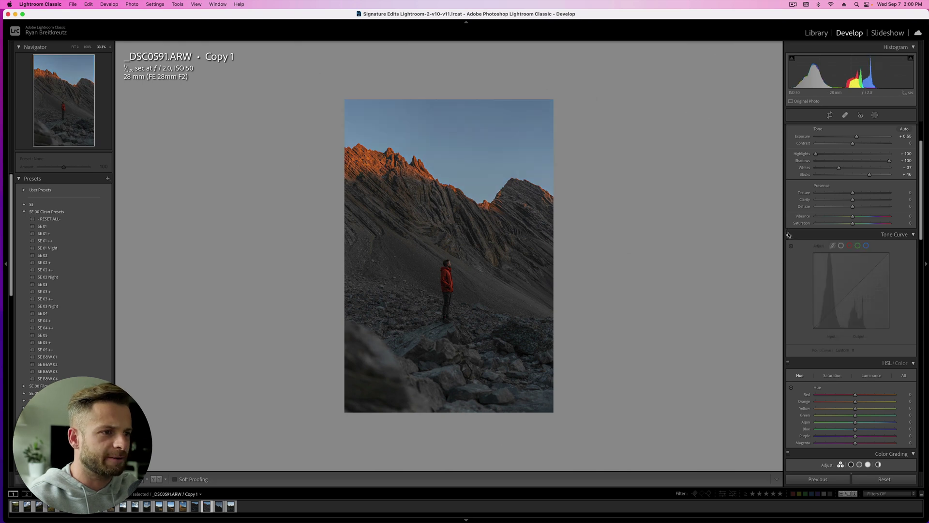
left_click(788, 235)
left_click(788, 234)
left_click(788, 234)
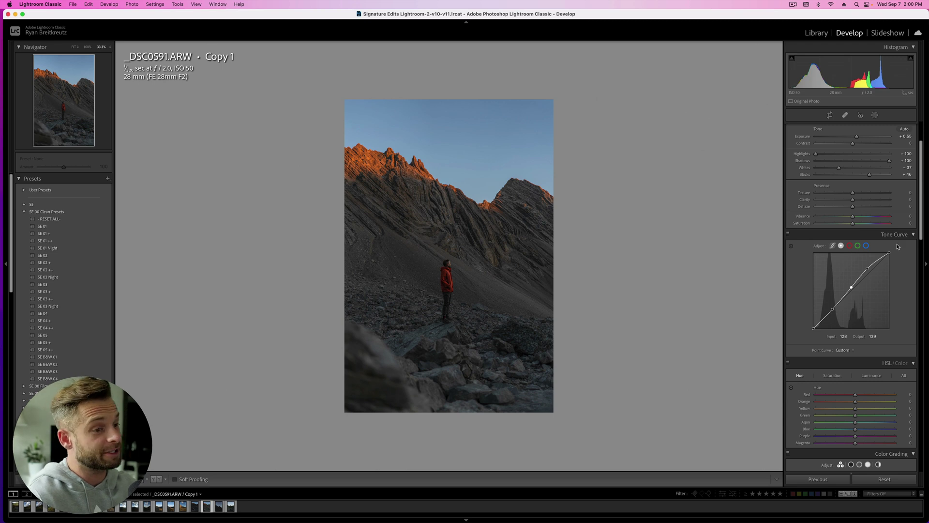
scroll(854, 219, "up", 3)
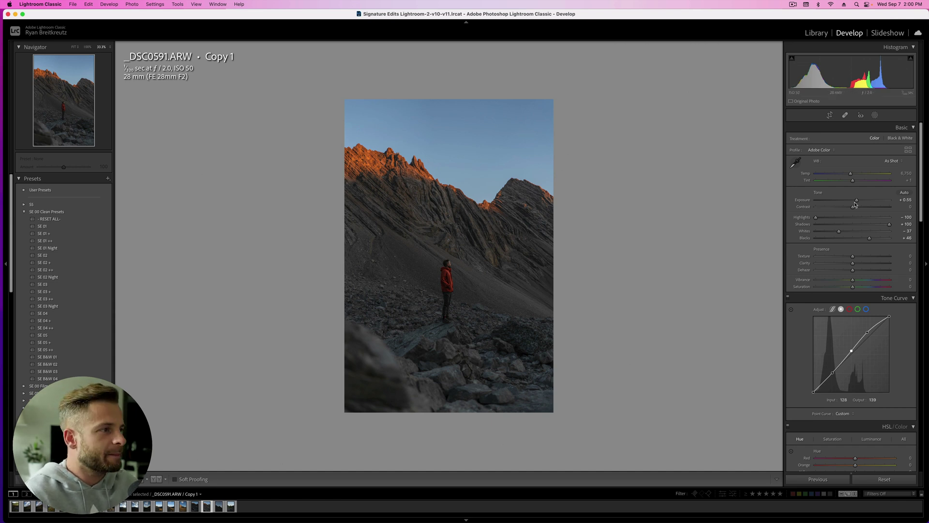
Set Exposure +0.50, Blacks +11, Temp 6,195 and Tint -15, comparing via reset and undo
left_click_drag(856, 200, 856, 202)
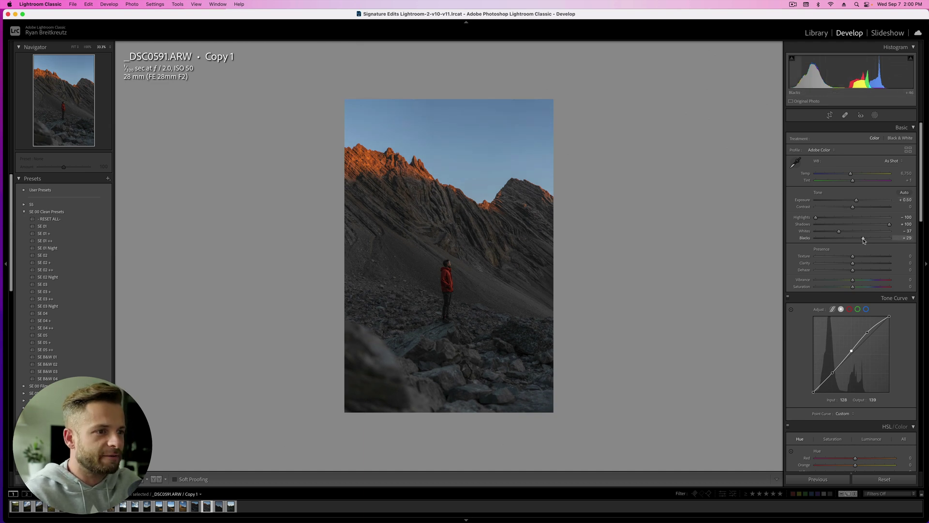
mouse_move(864, 240)
left_mouse_down()
mouse_move(839, 242)
mouse_move(857, 244)
left_mouse_up()
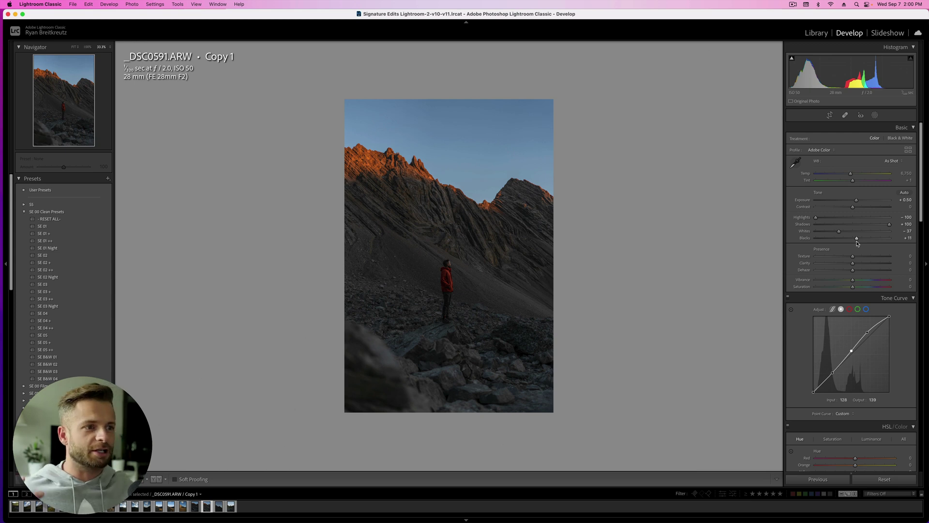
left_click_drag(850, 174, 848, 184)
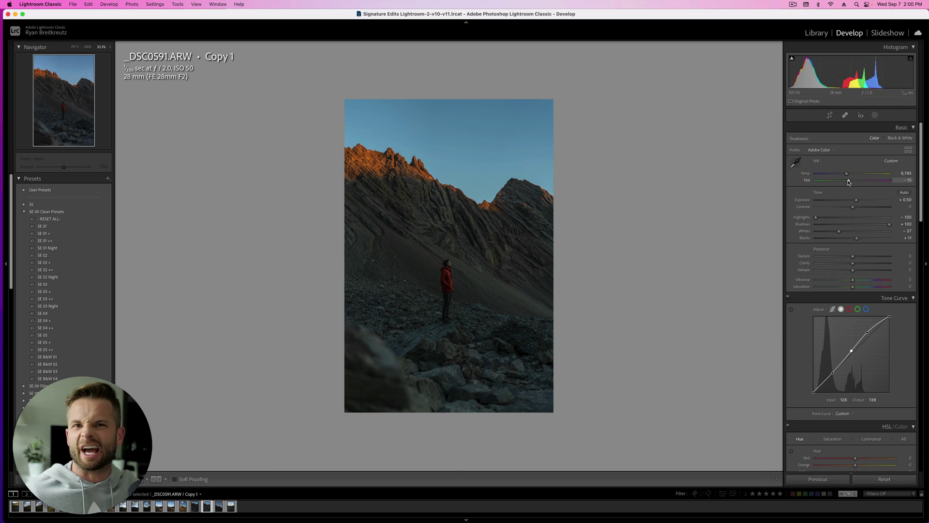
left_click_drag(848, 183, 848, 182)
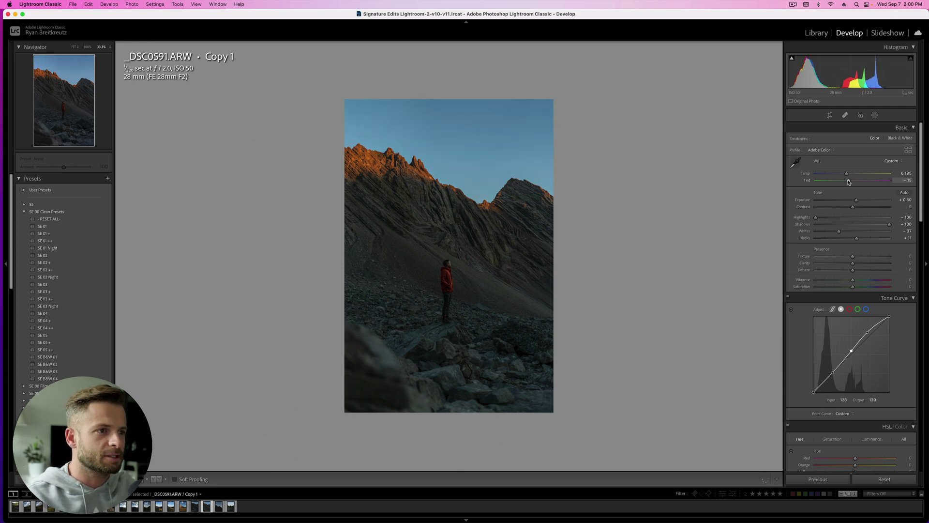
left_click(885, 479)
key("super+z")
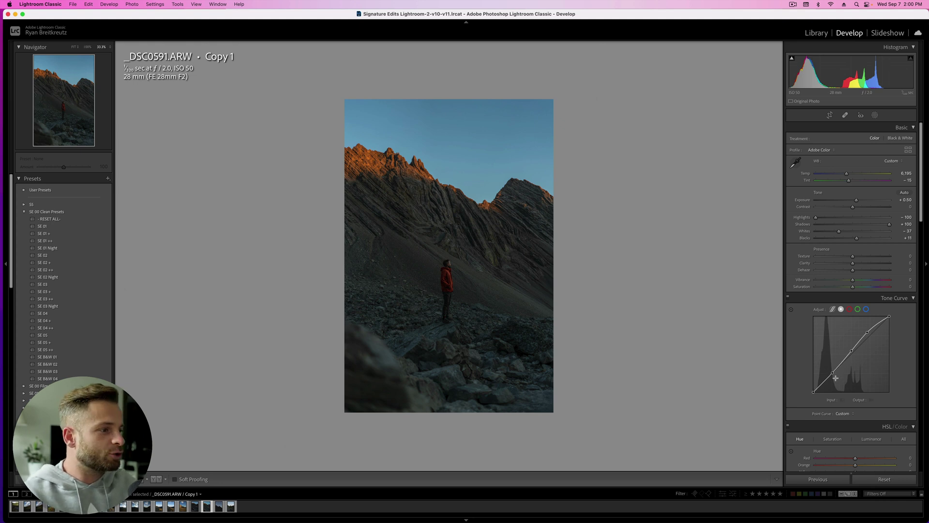
Set HSL hues to Blue -13, Aqua +32, Purple +2 and Magenta +5
scroll(835, 378, "down", 10)
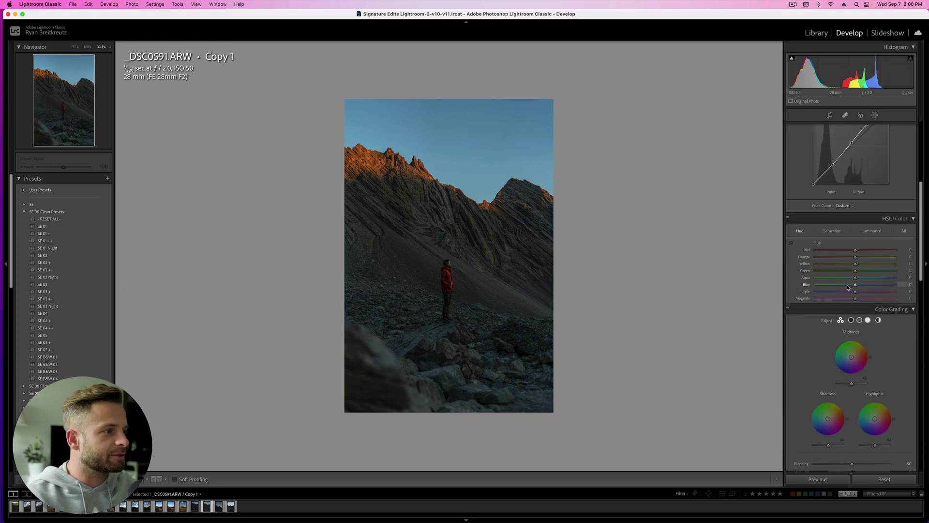
left_click(847, 285)
mouse_move(847, 287)
left_mouse_down()
mouse_move(833, 286)
mouse_move(850, 287)
left_mouse_up()
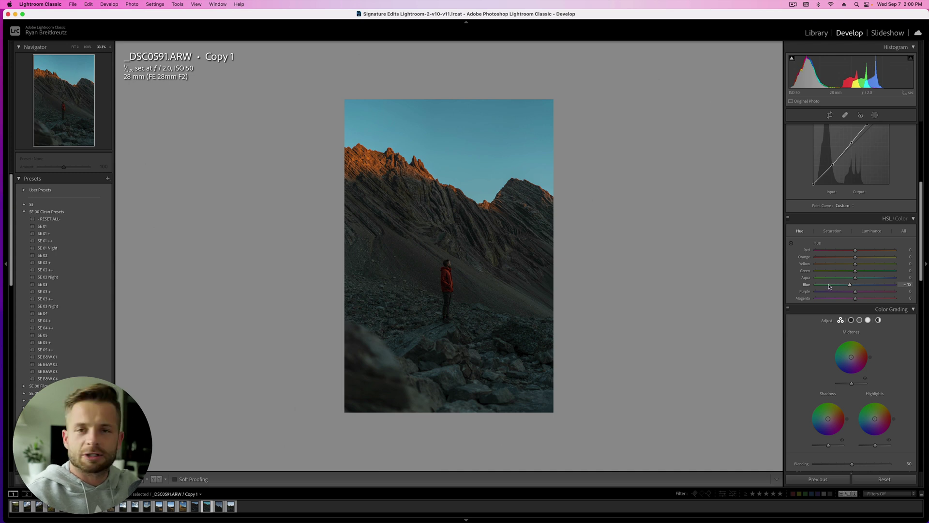
left_click_drag(841, 280, 858, 292)
left_click(895, 298)
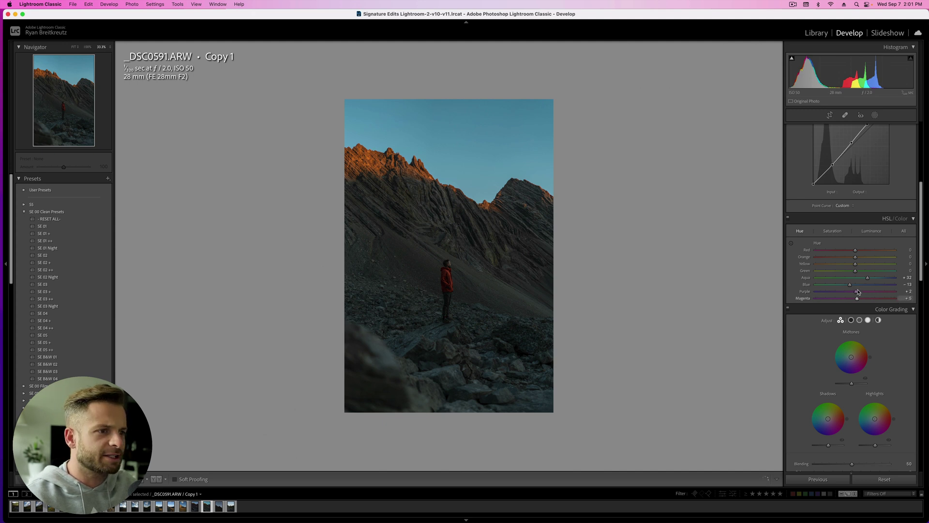
Inspect the foreground up close and set Shadows to +50 and Contrast to -22
left_click(433, 264)
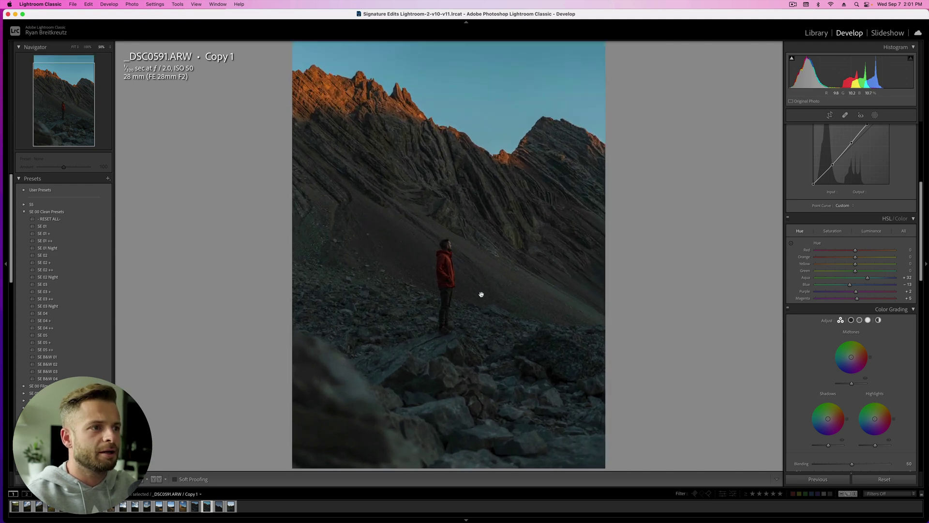
left_click_drag(482, 294, 470, 172)
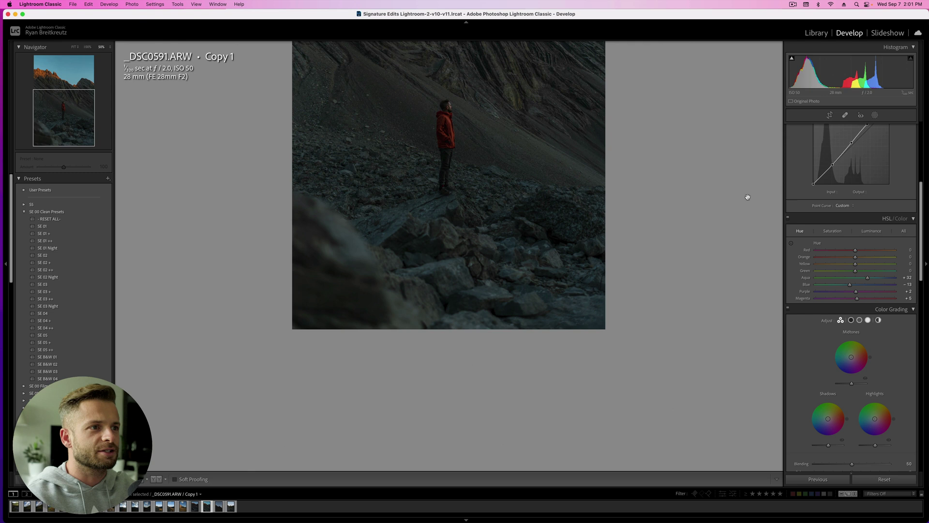
scroll(847, 213, "up", 5)
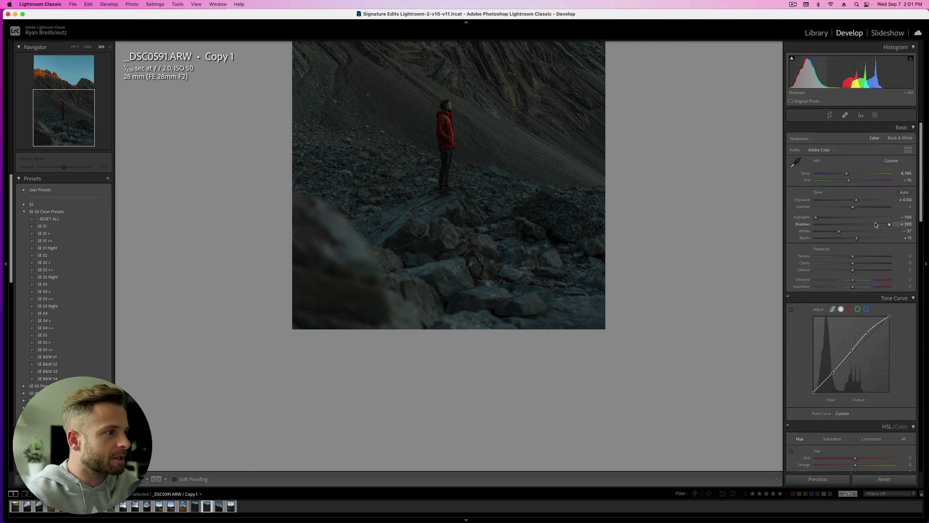
left_click(878, 225)
left_click_drag(877, 226, 870, 227)
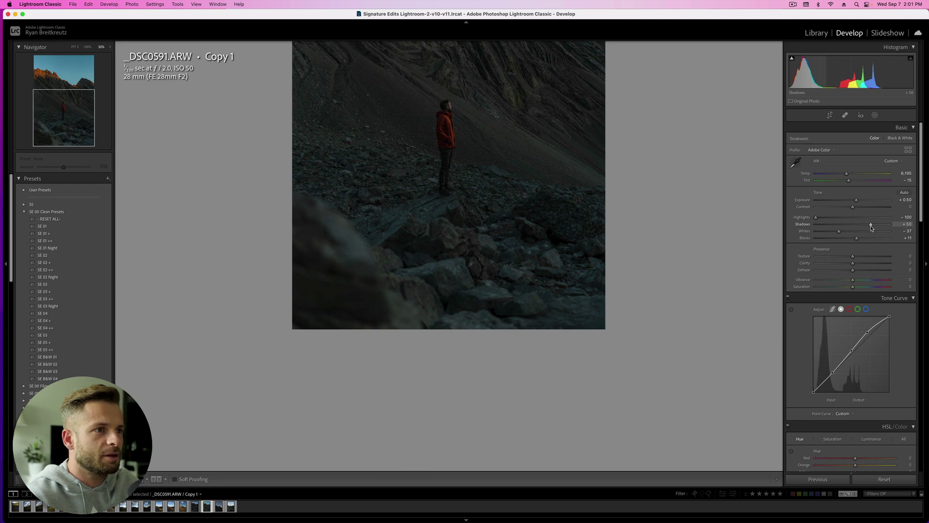
left_click(841, 207)
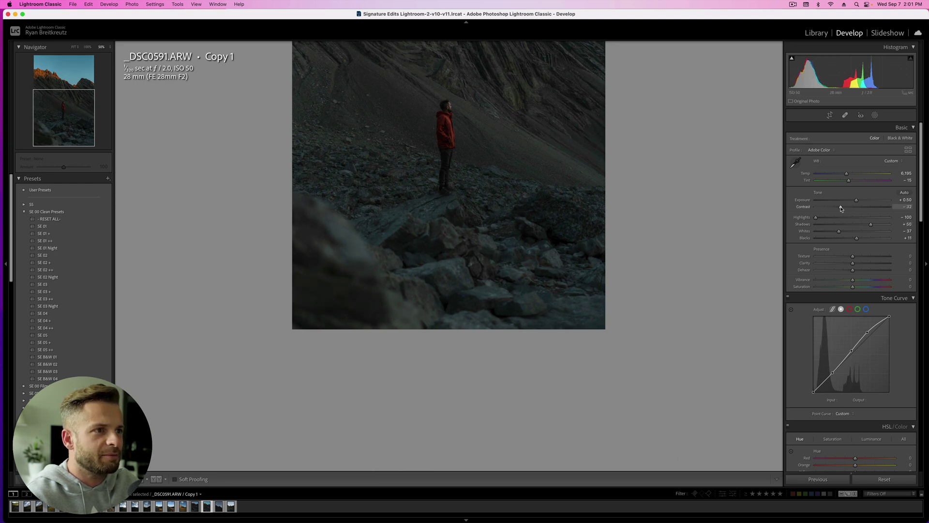
left_click_drag(840, 208, 836, 211)
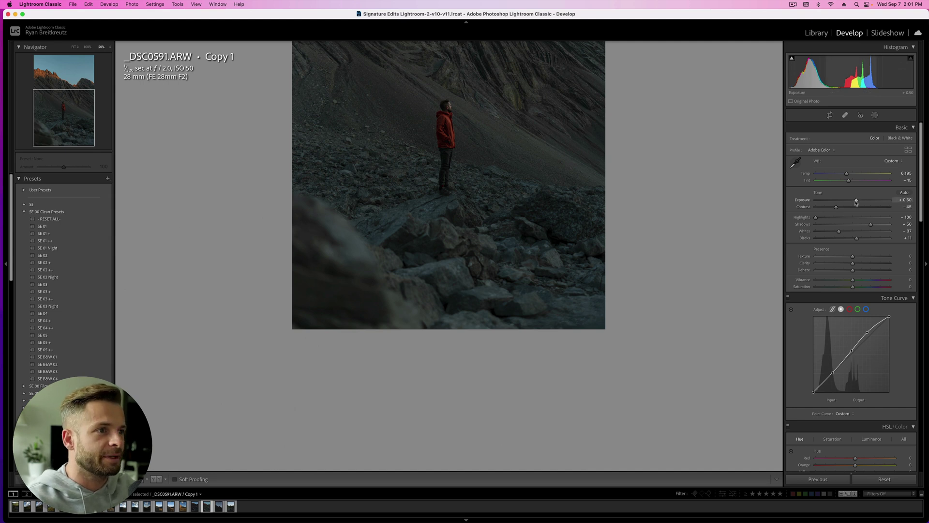
Fine-tune the photo's exposure to +0.45
left_click_drag(856, 202, 844, 209)
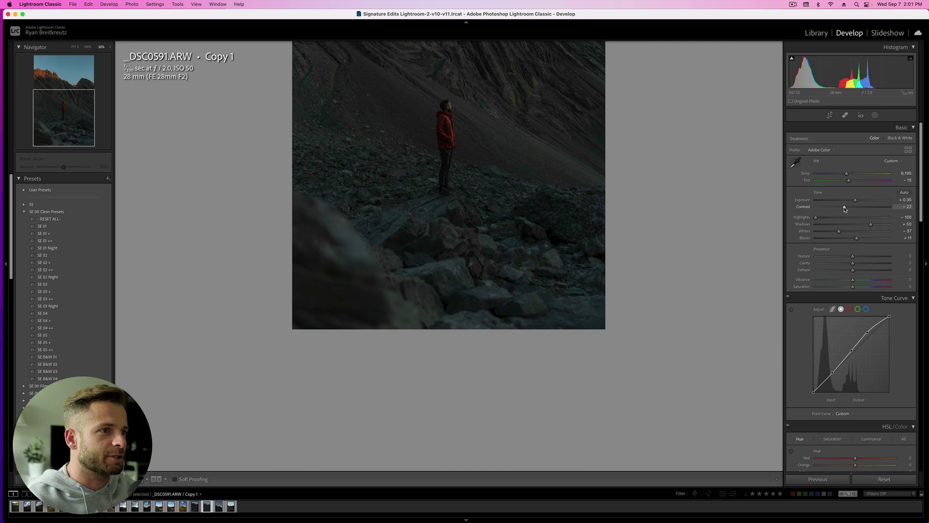
left_click(464, 283)
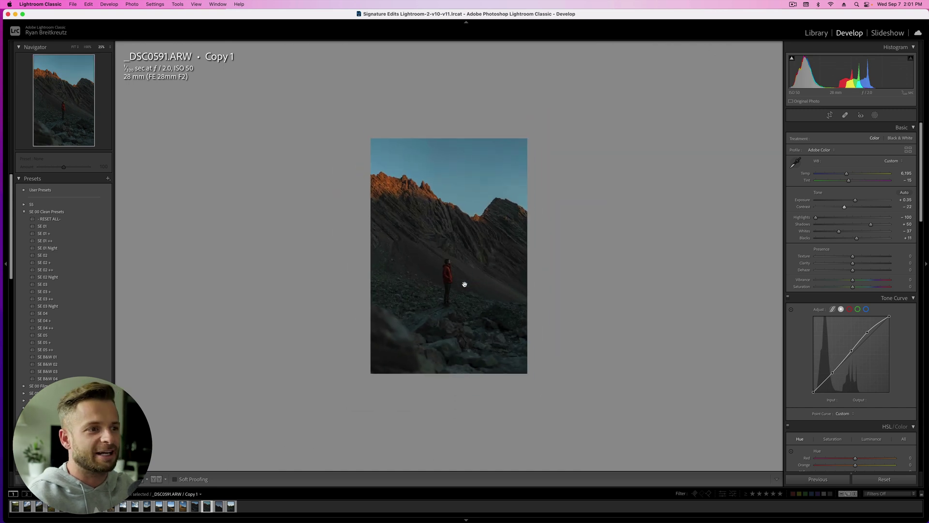
key("super+equal")
key("equal")
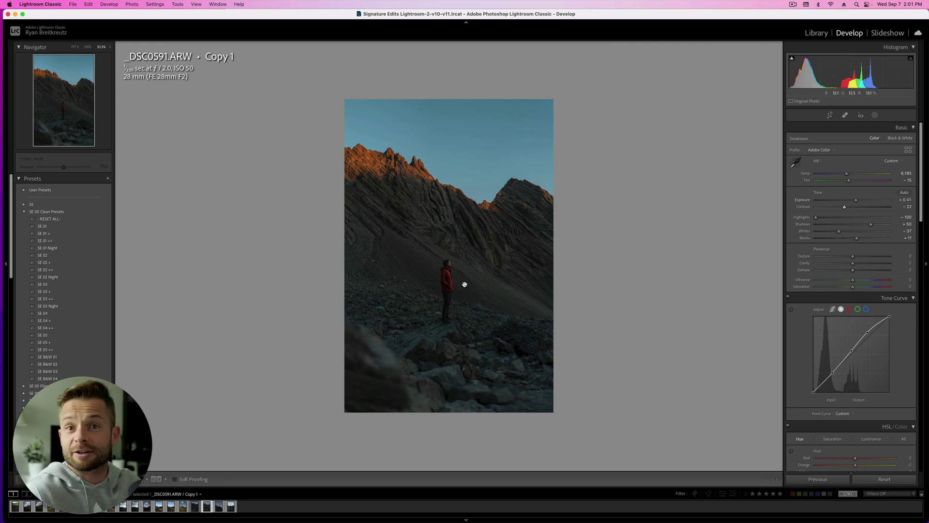
key("Return")
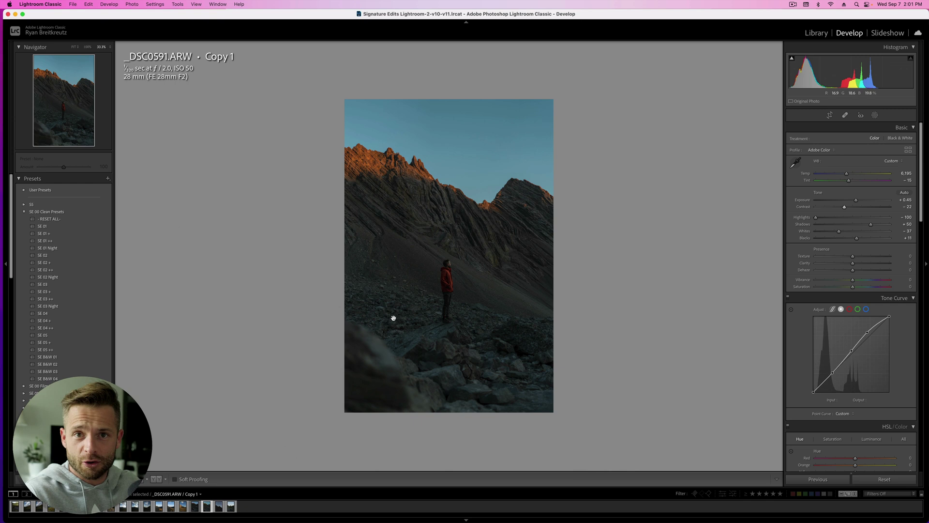
Send the edited mountain photo from Lightroom Classic to Photoshop 2022 via Photo > Edit In
left_click(88, 3)
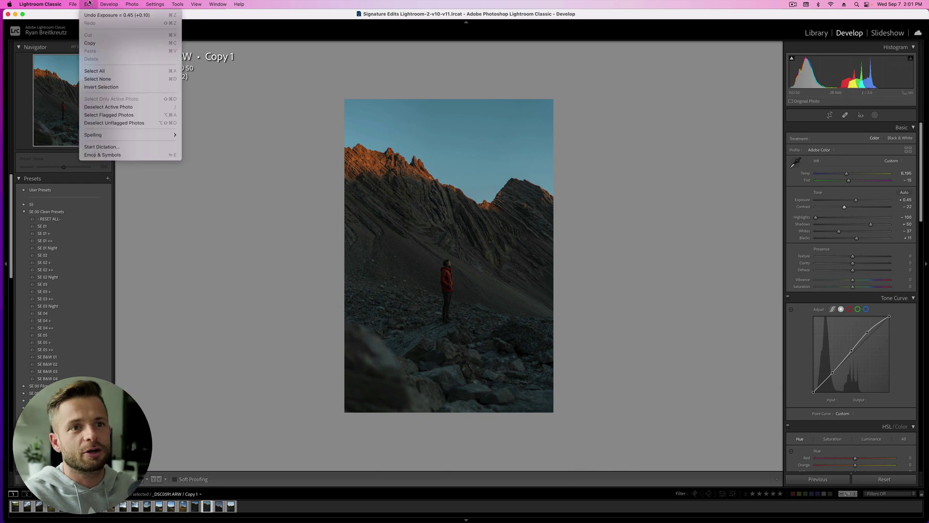
mouse_move(134, 5)
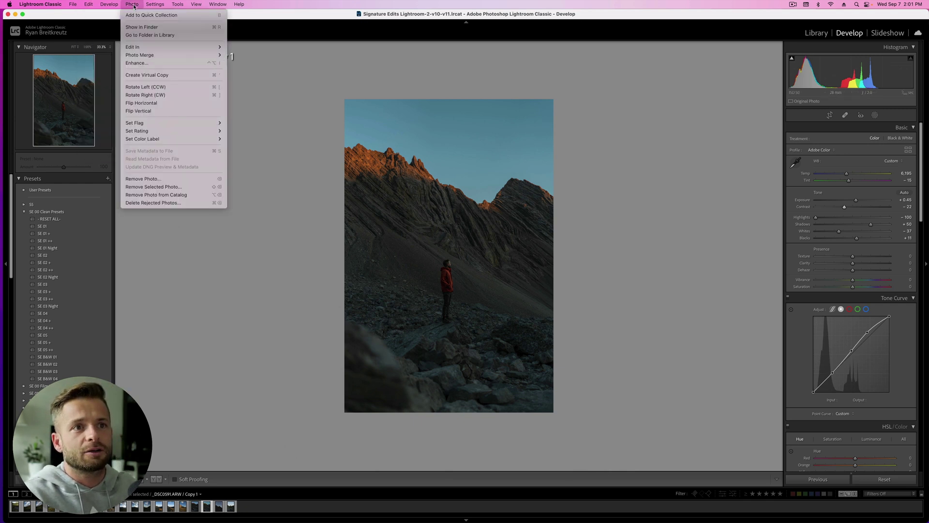
mouse_move(146, 47)
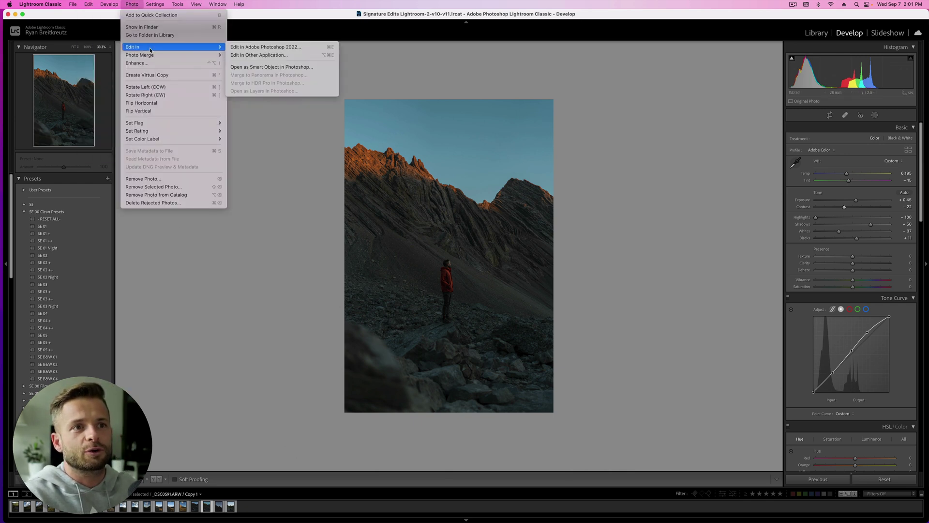
left_click(285, 47)
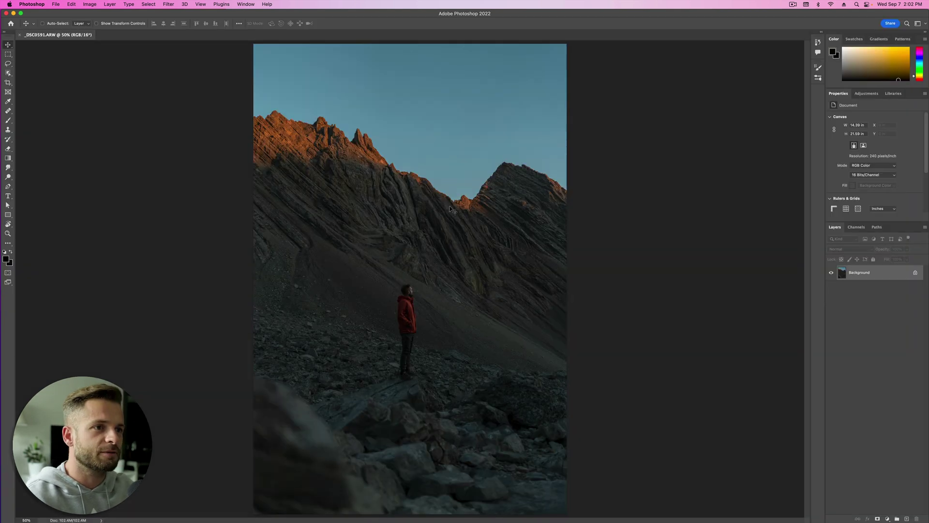
Launch Edit > Sky Replacement on the mountain photo in Photoshop 2022
scroll(449, 209, "down", 3)
scroll(450, 209, "up", 2)
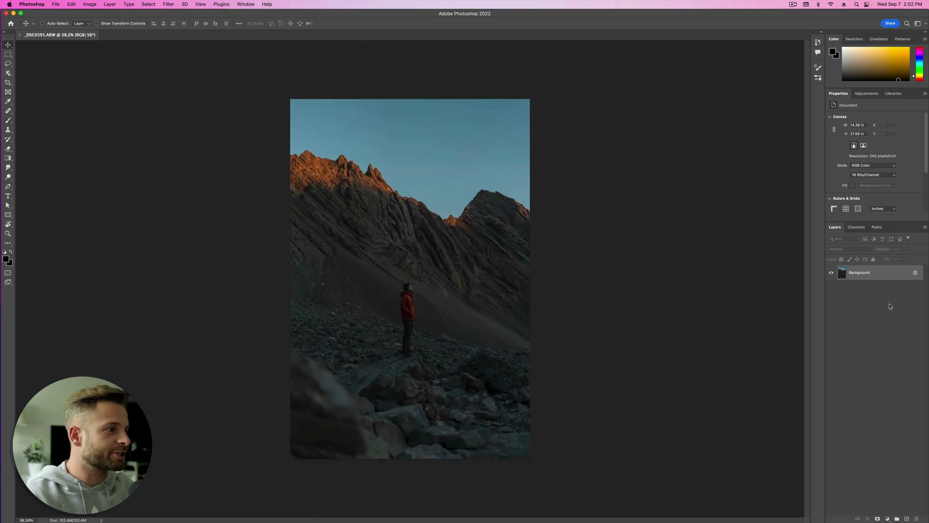
left_click(71, 4)
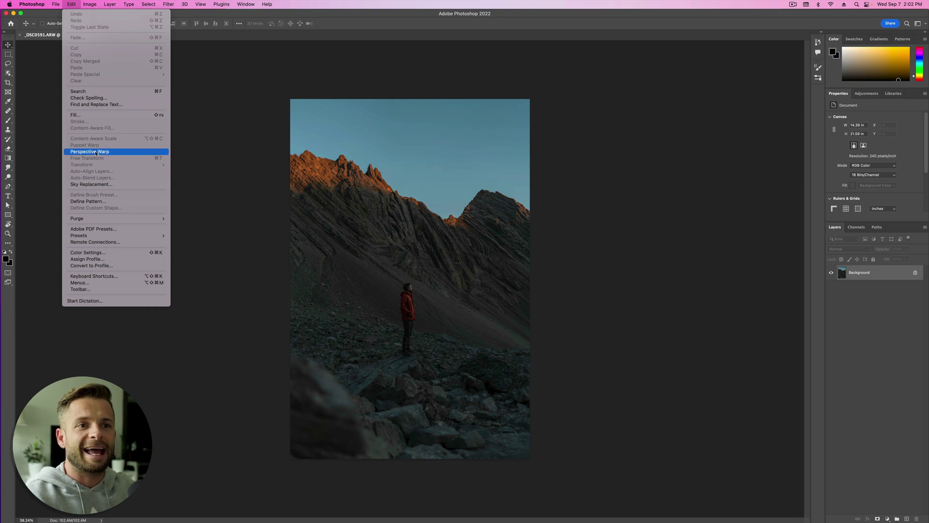
left_click(95, 185)
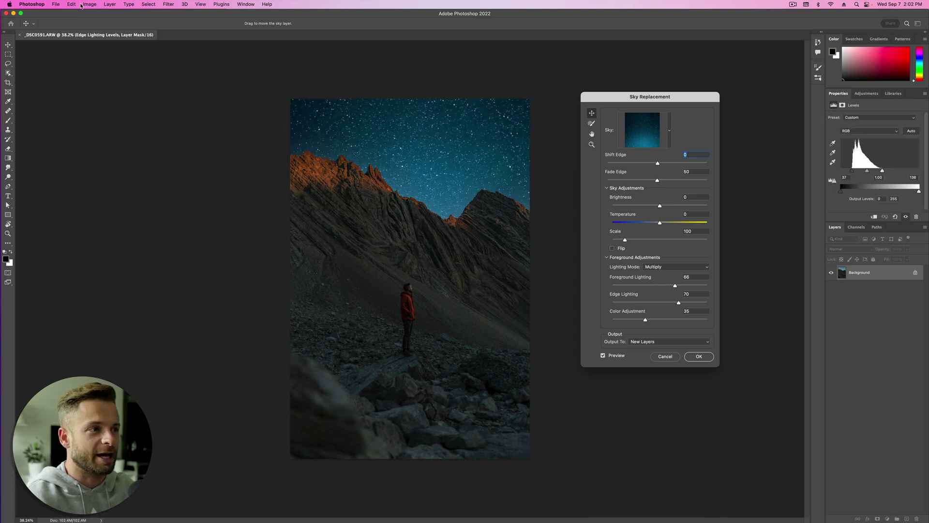
Try several preset skies and settle on the fourth Spectacular pink sunset sky
left_click(670, 130)
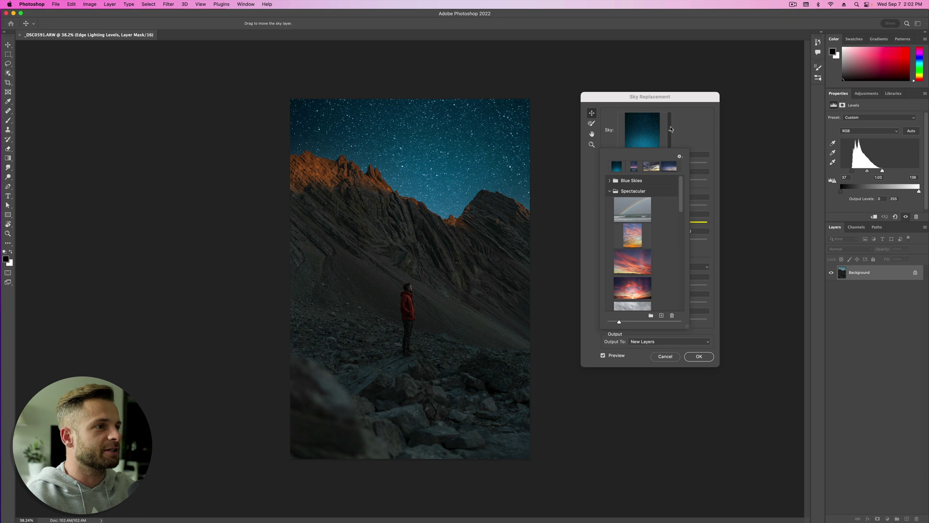
left_click(637, 212)
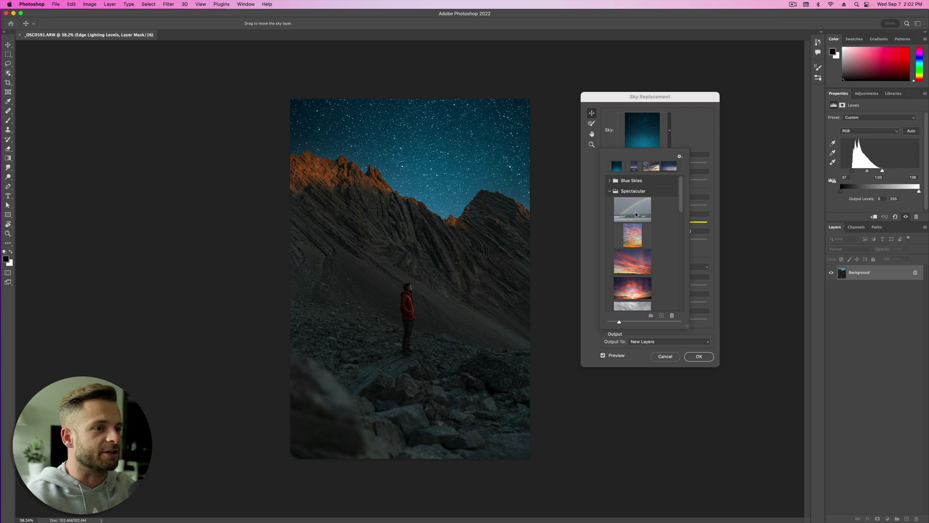
left_click(634, 237)
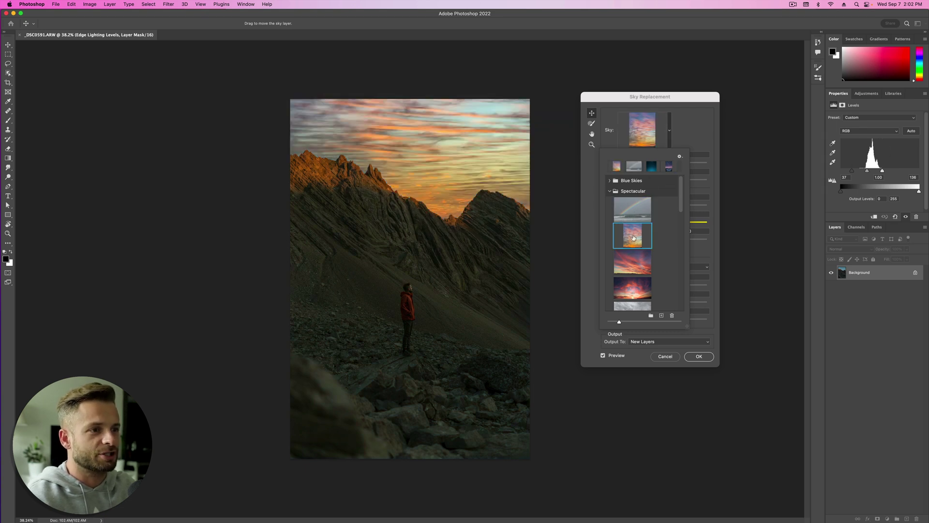
left_click(629, 265)
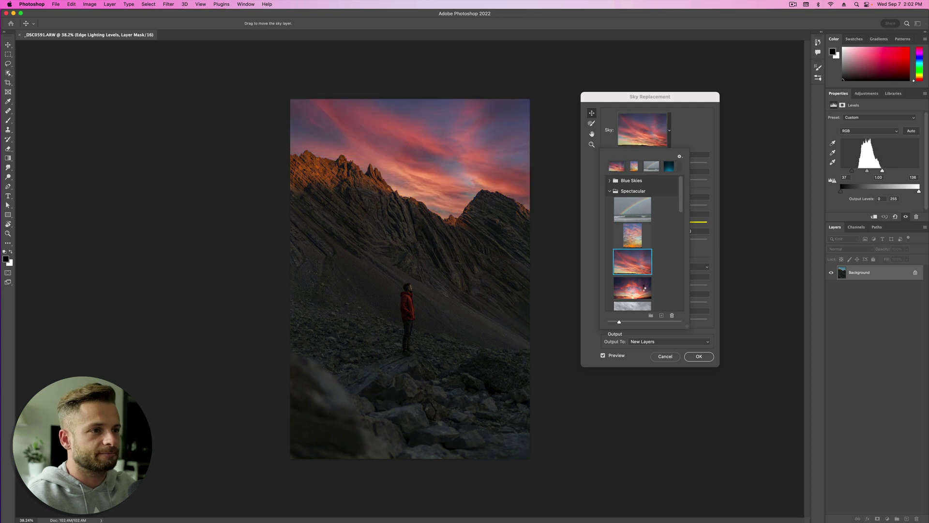
left_click(642, 289)
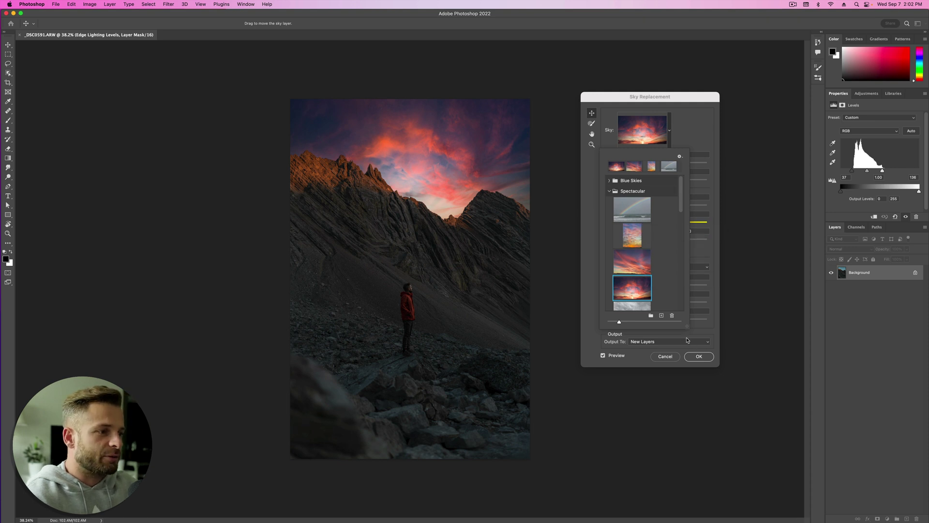
left_click(699, 174)
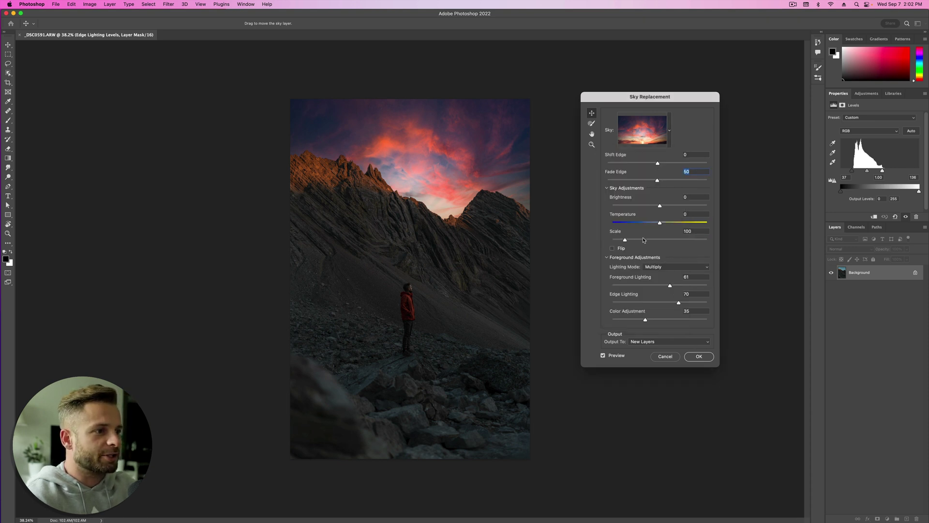
Set Foreground Lighting to 25, raise colour adjustment, and bring sky Brightness to -13
left_click_drag(669, 286, 636, 288)
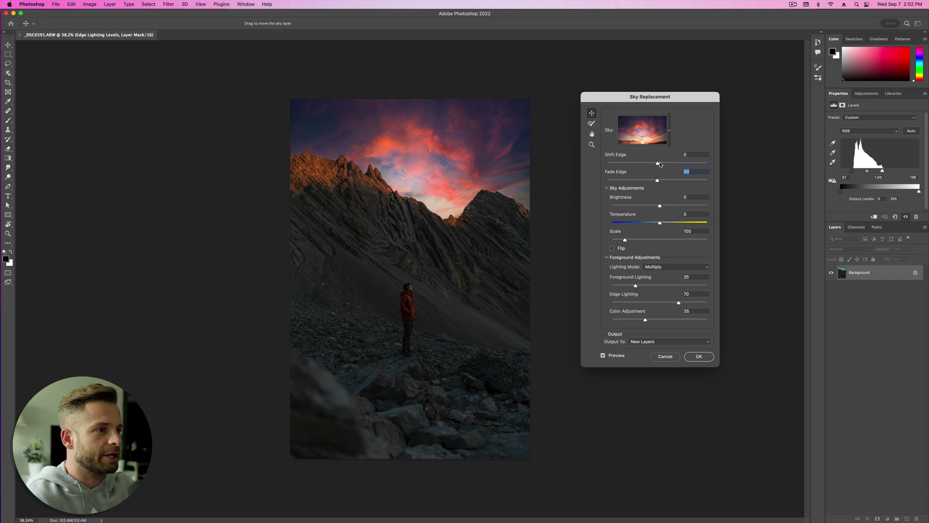
left_click_drag(659, 205, 680, 207)
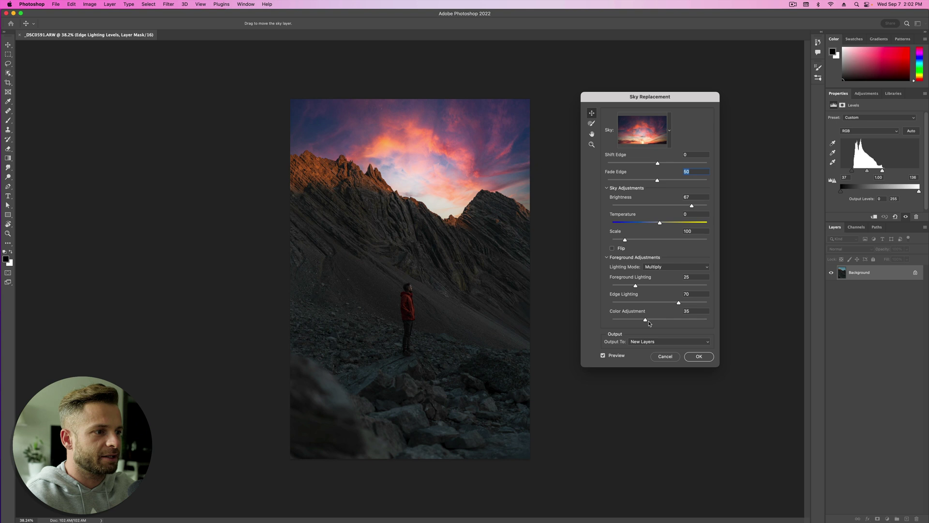
left_click_drag(645, 320, 681, 322)
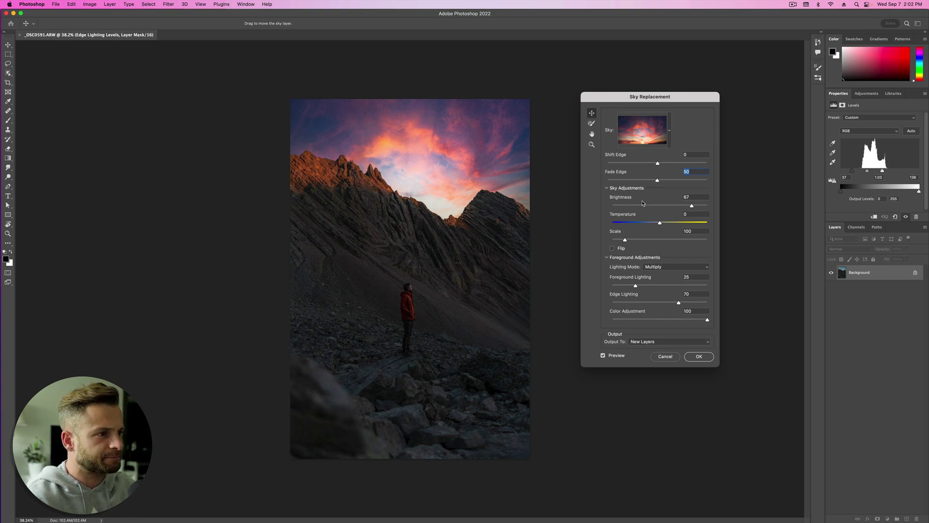
left_click_drag(644, 207, 654, 207)
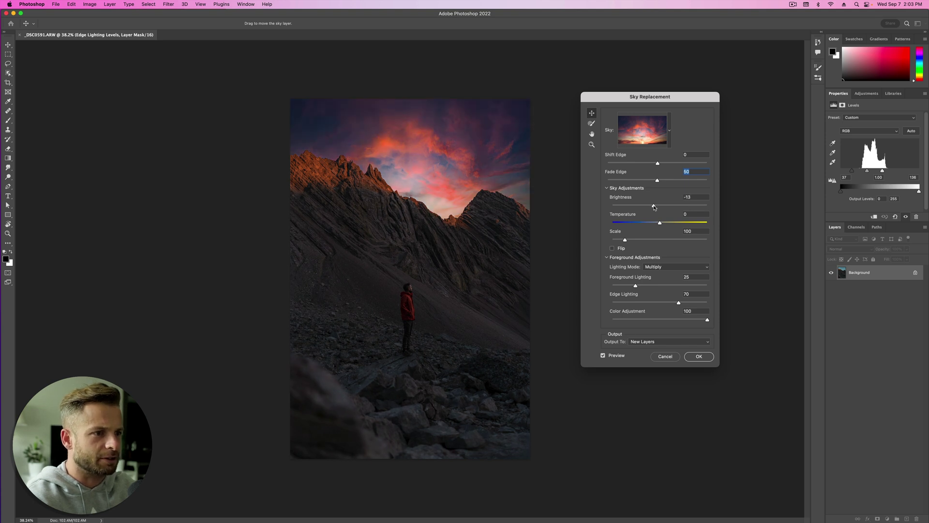
Scale the sunset sky to 182 and reposition it behind the mountain peaks
left_click(645, 138)
left_click(644, 144)
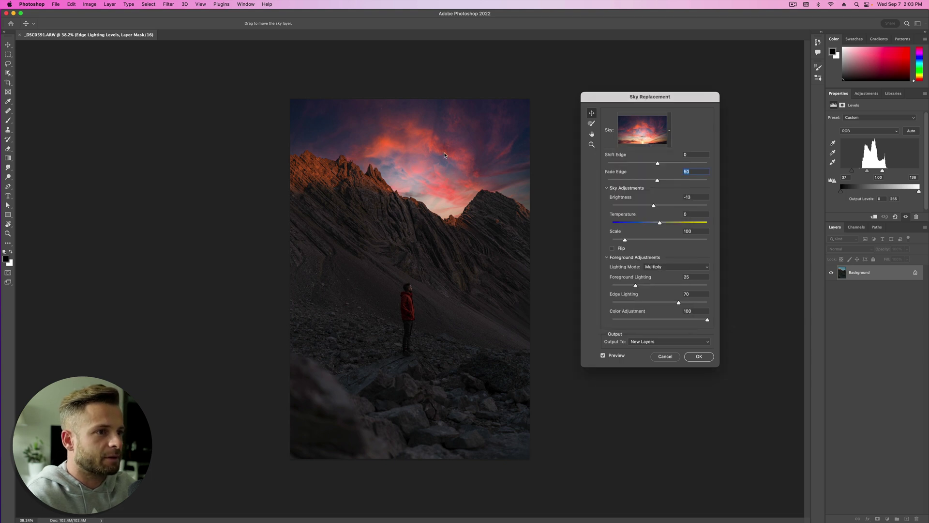
left_click_drag(444, 155, 454, 115)
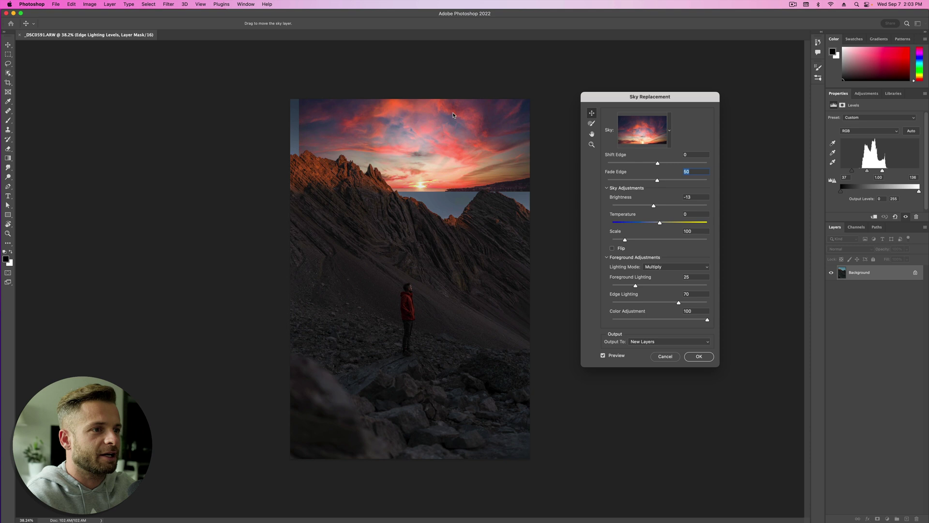
left_click(648, 239)
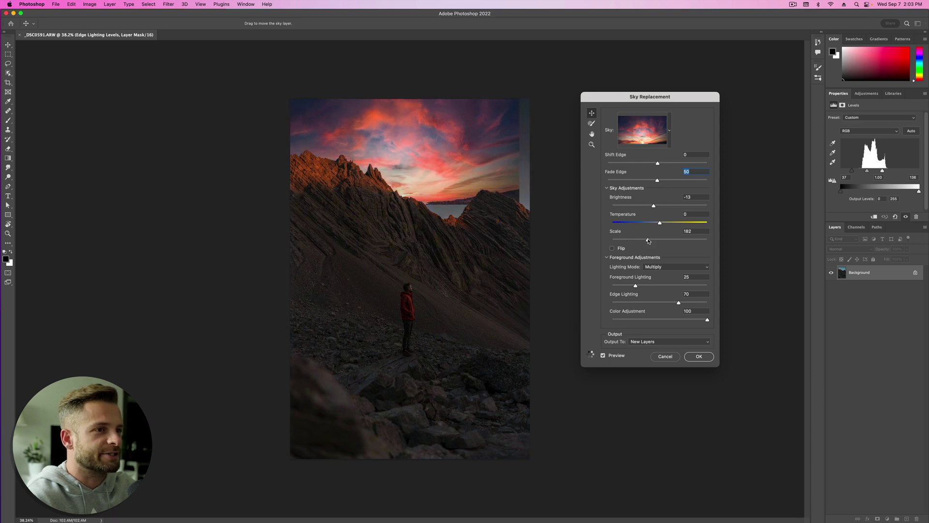
left_click_drag(446, 190, 444, 218)
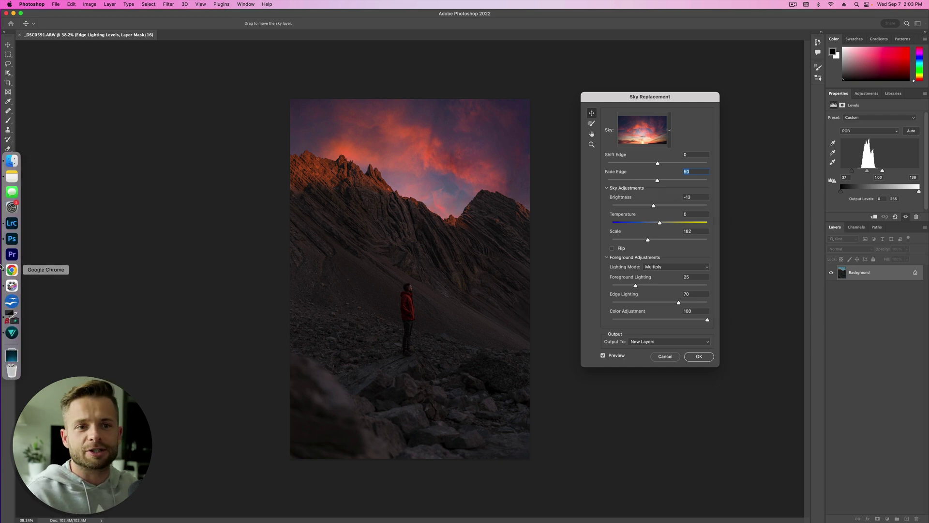
Search Unsplash in Chrome for 'starry sky' photos
left_click(12, 271)
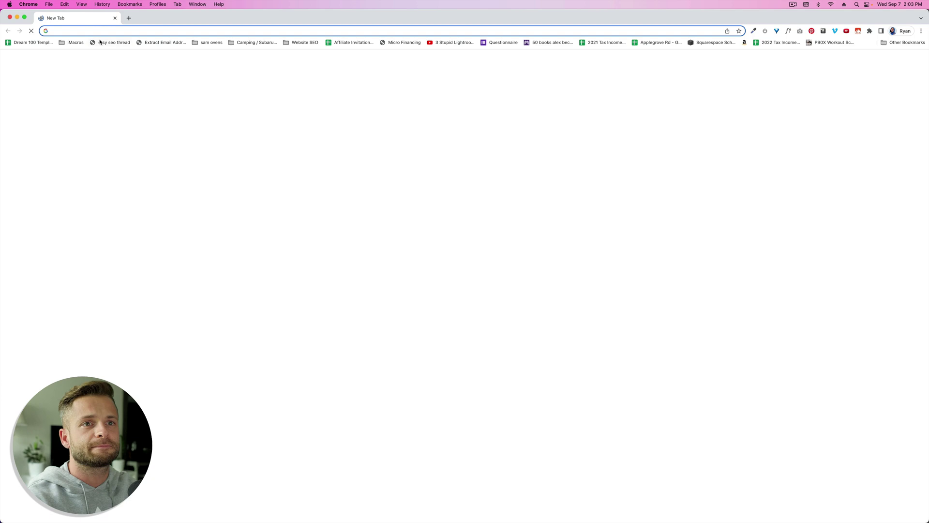
type("unspla")
key("Return")
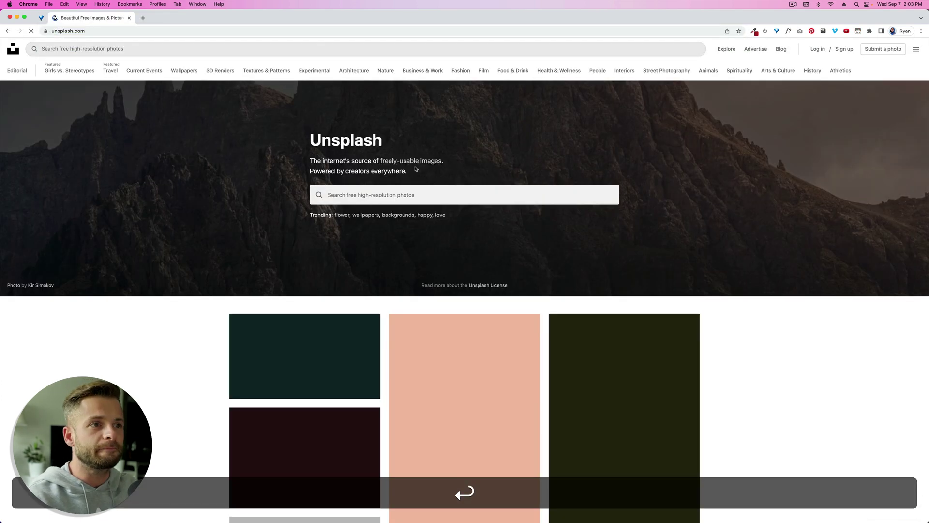
left_click(418, 193)
type("starry sky")
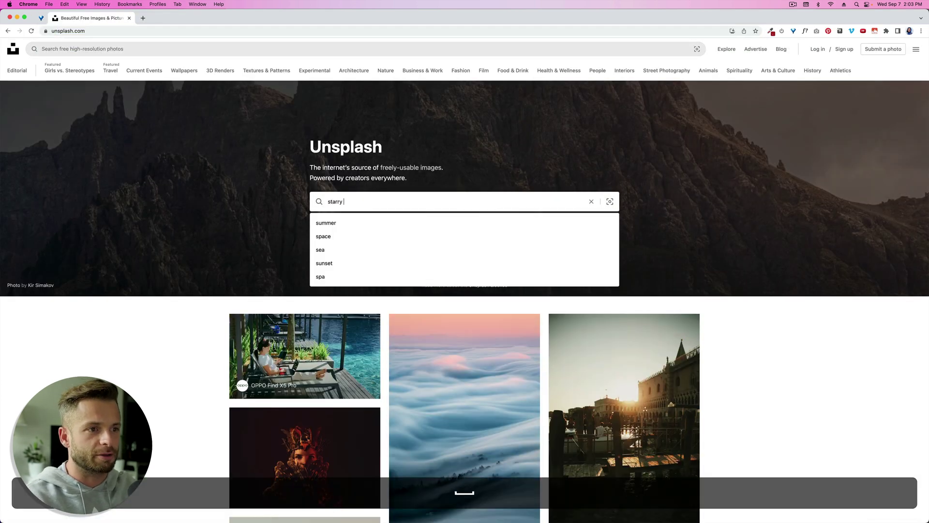
key("Return")
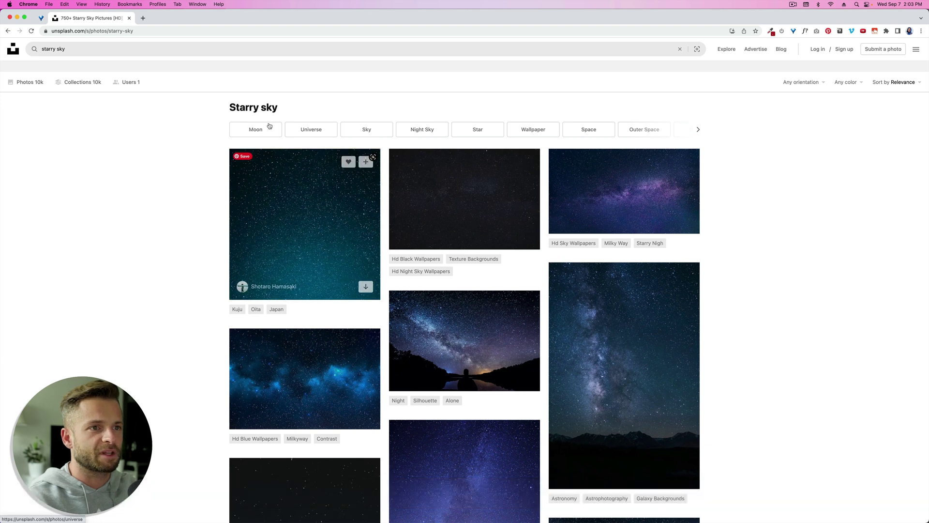
Browse the starry sky results, then return to Photoshop's Sky Replacement
scroll(169, 254, "down", 3)
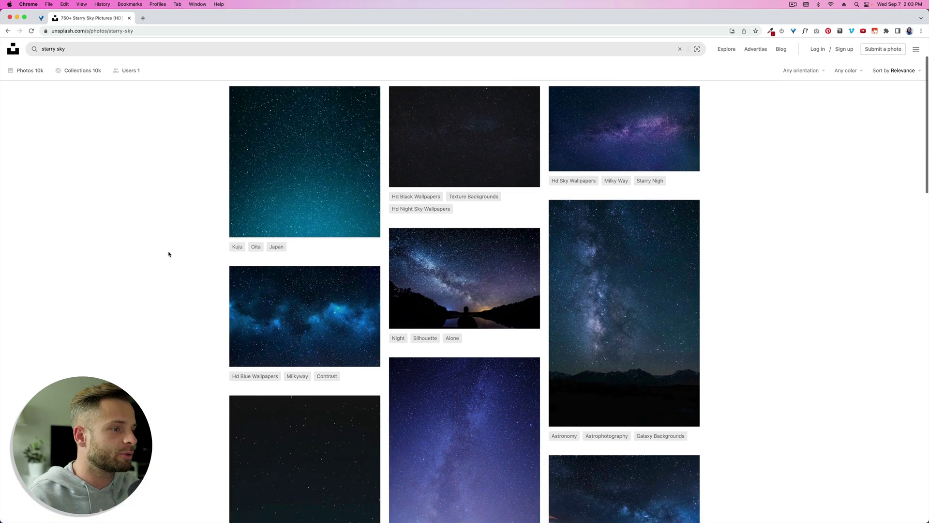
mouse_move(364, 204)
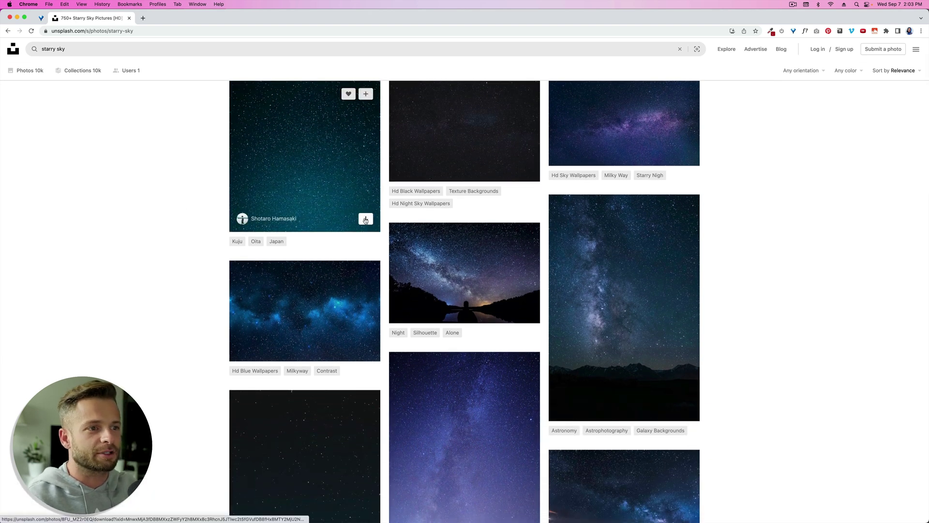
scroll(637, 303, "down", 10)
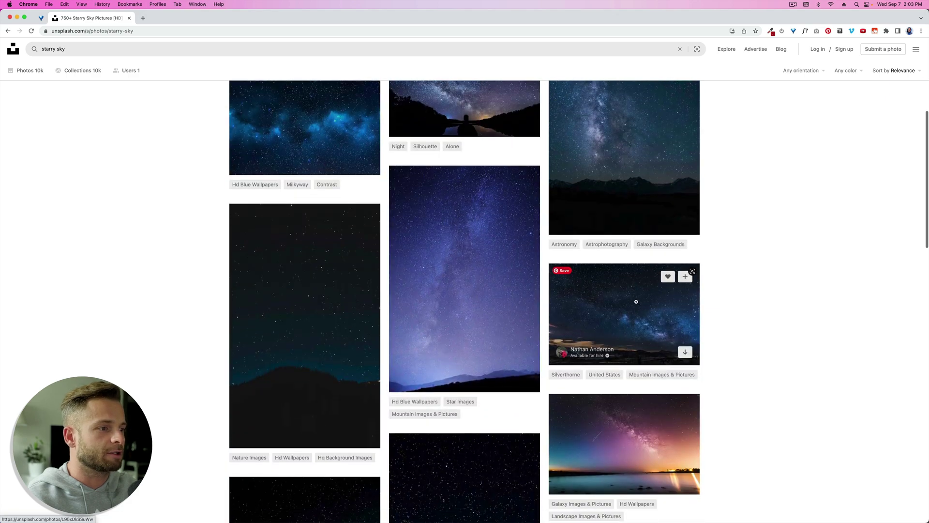
scroll(637, 303, "down", 18)
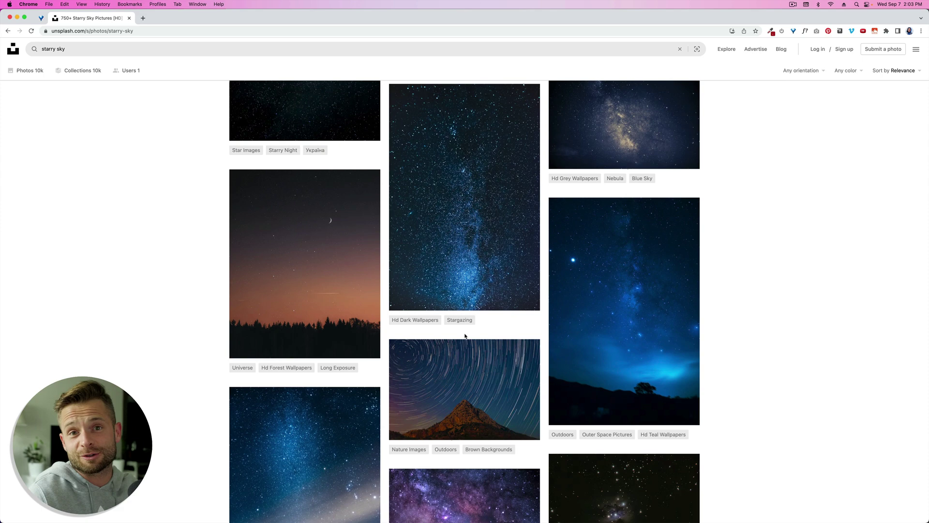
scroll(464, 336, "down", 13)
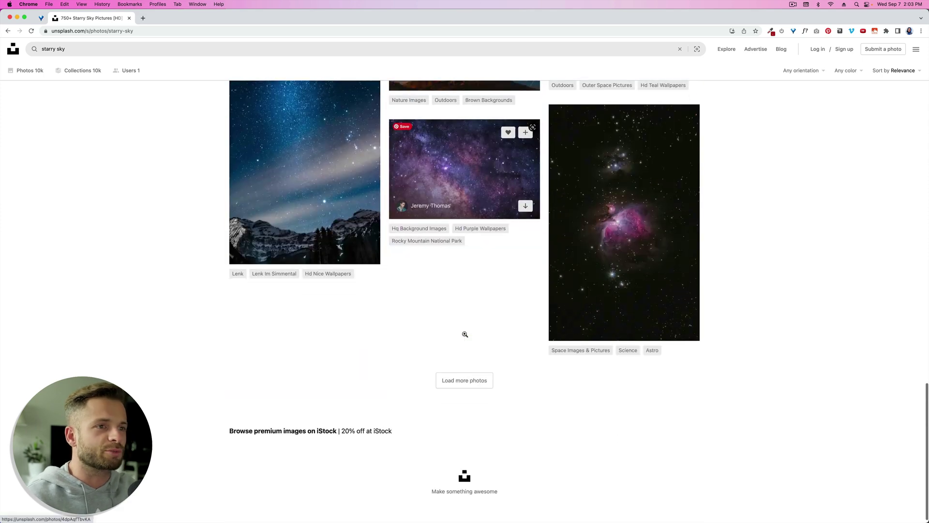
scroll(465, 335, "up", 2)
scroll(465, 335, "up", 20)
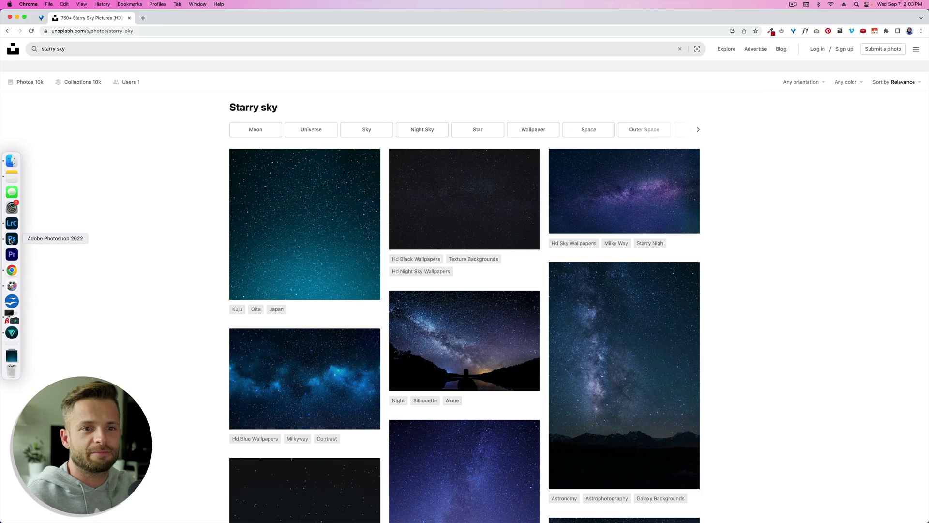
left_click(11, 239)
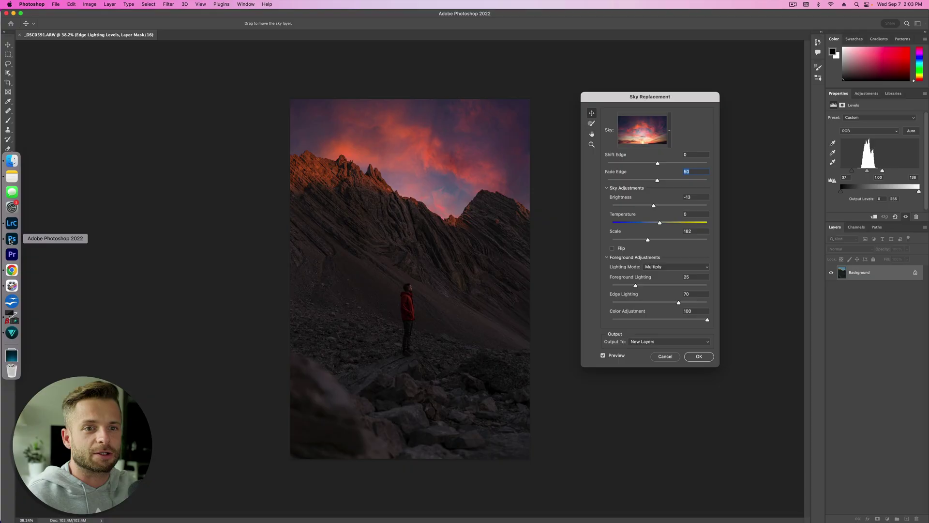
Preview the downloaded starry sky photos from Downloads, then cancel without importing any
left_click(670, 132)
scroll(665, 232, "down", 5)
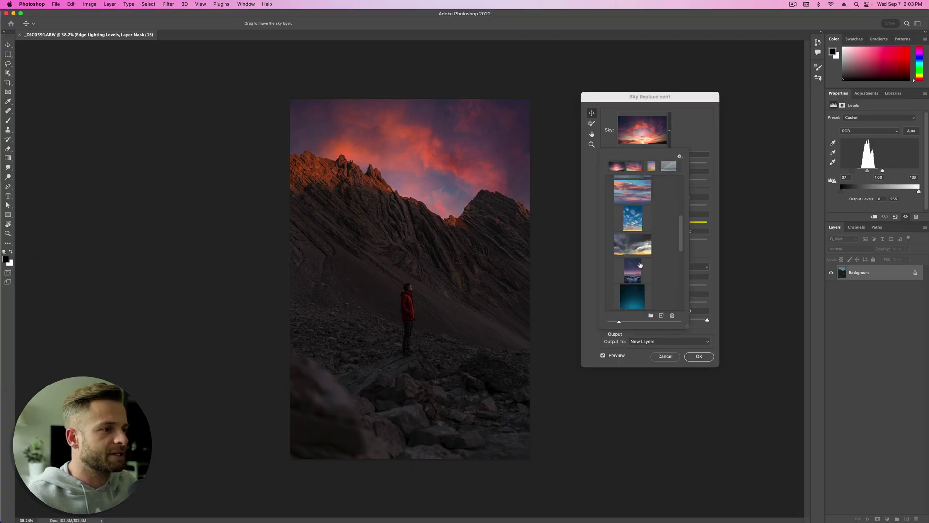
left_click(661, 315)
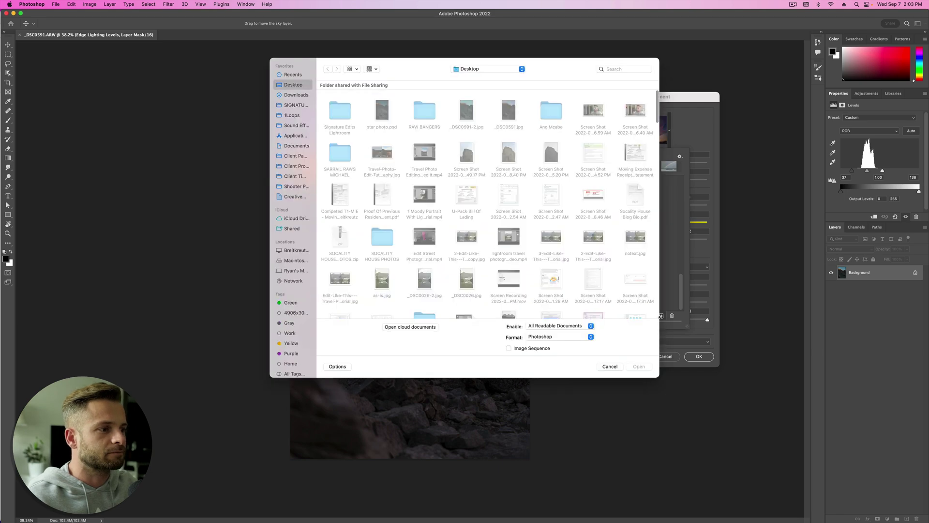
left_click(294, 95)
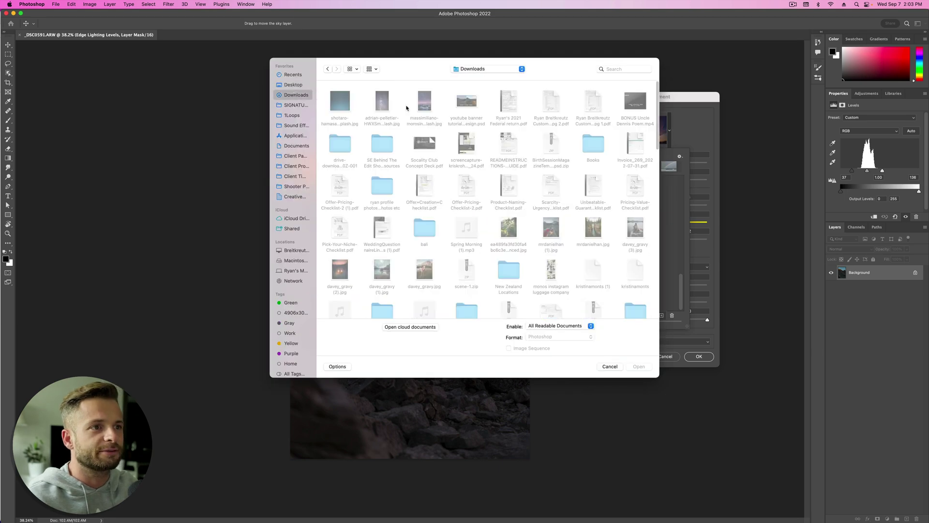
left_click(347, 100)
key("space")
key("Right")
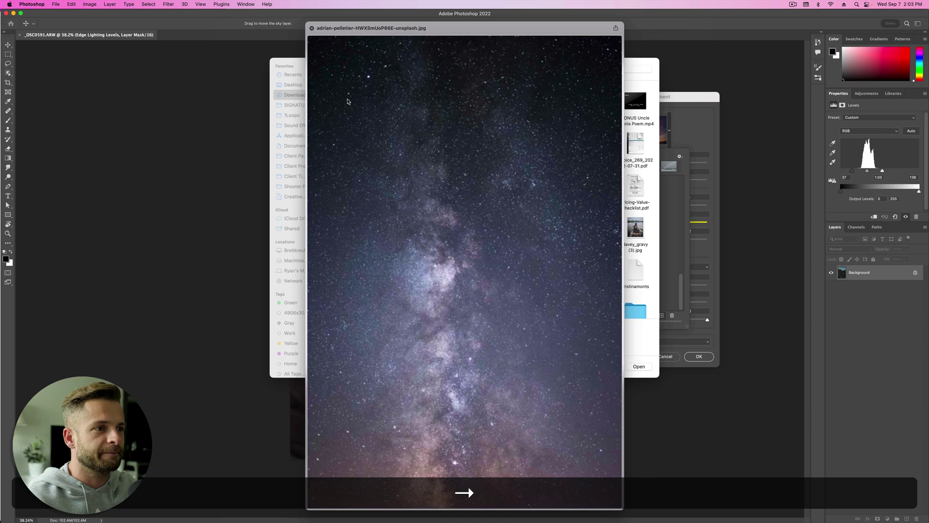
key("Right")
key("Right")
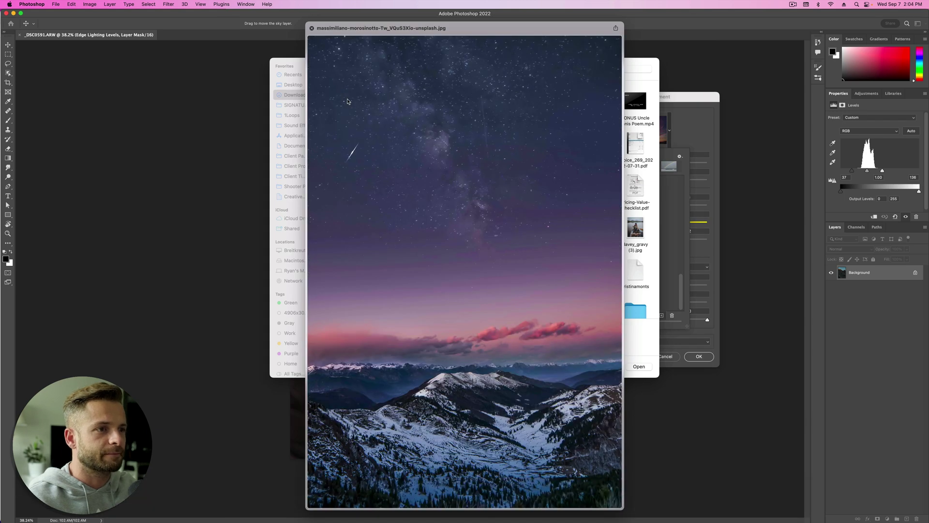
key("space")
left_click(611, 367)
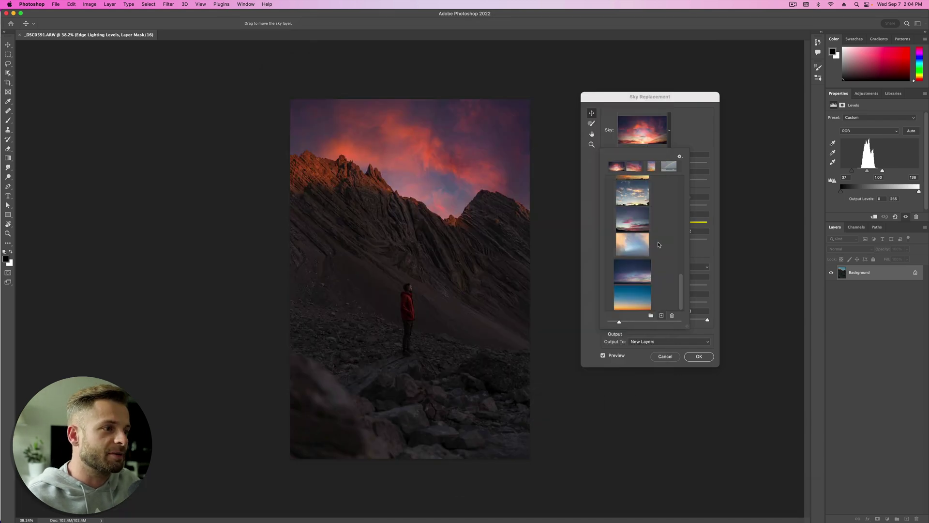
Reopen the sky presets and expand the Spectacular folder to show the starry night skies
left_click(702, 142)
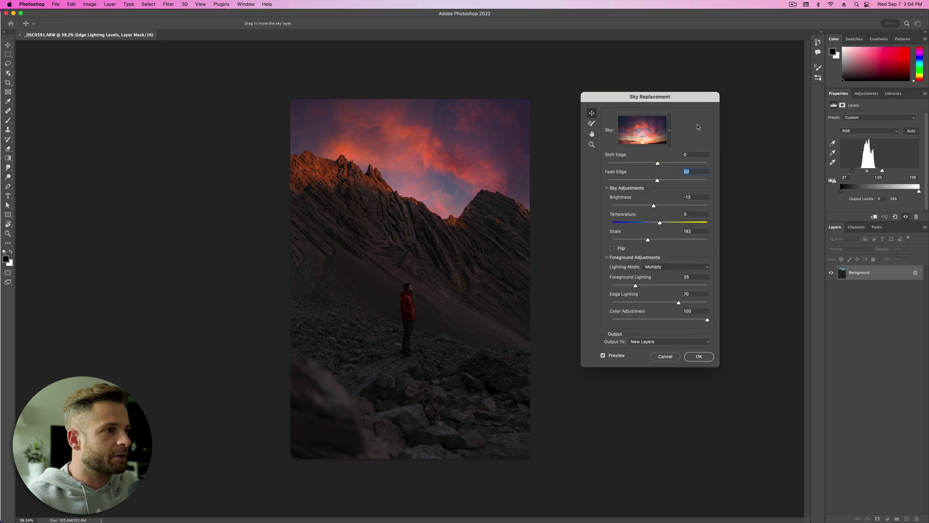
left_click(669, 130)
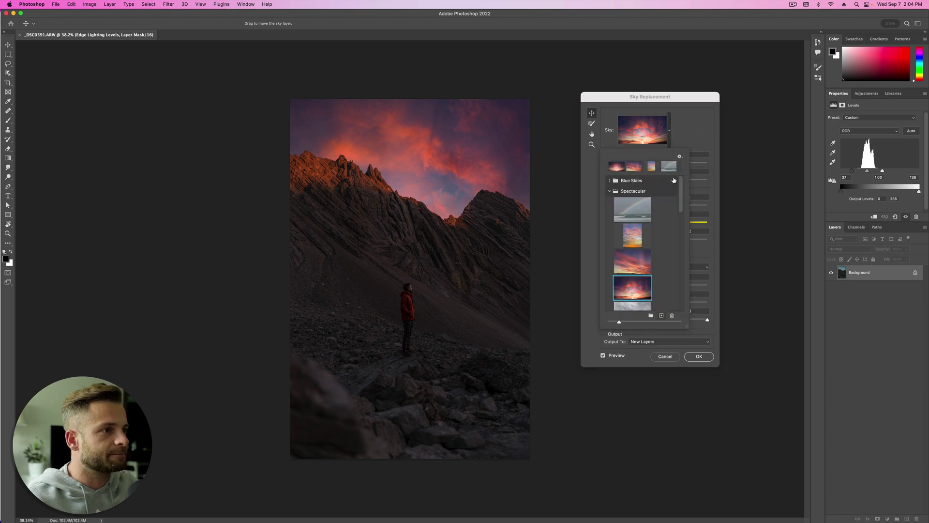
left_click(610, 201)
left_click(610, 202)
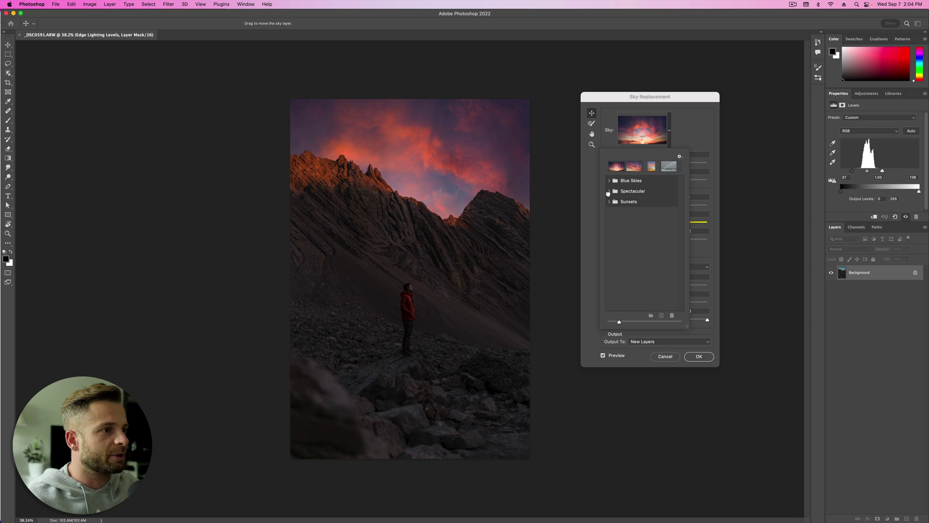
left_click(608, 193)
scroll(630, 230, "down", 5)
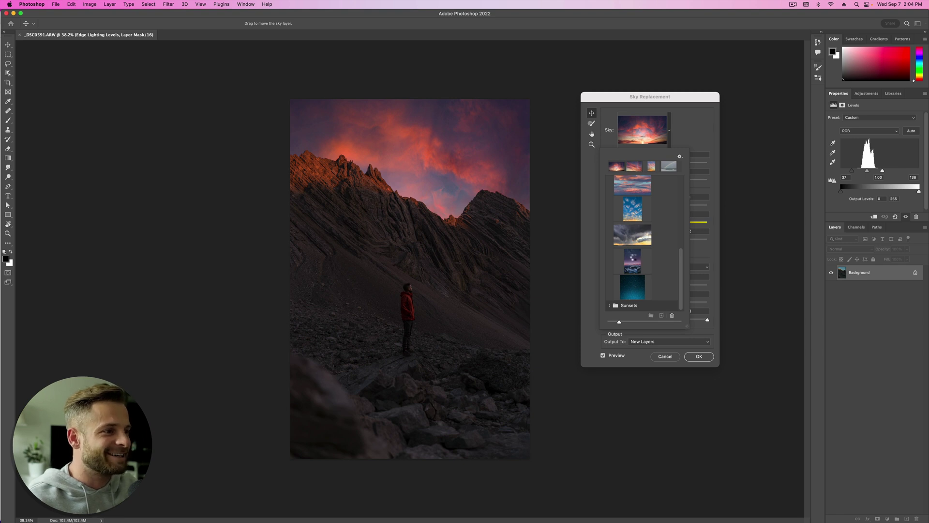
Choose the starry mountain sky, reposition it, darken it slightly and set Temperature to 4
left_click(634, 259)
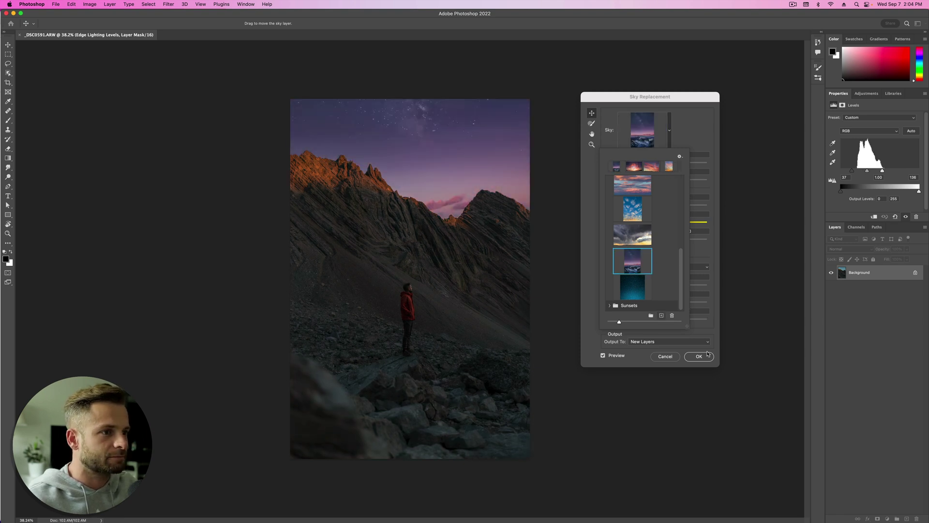
left_click(707, 295)
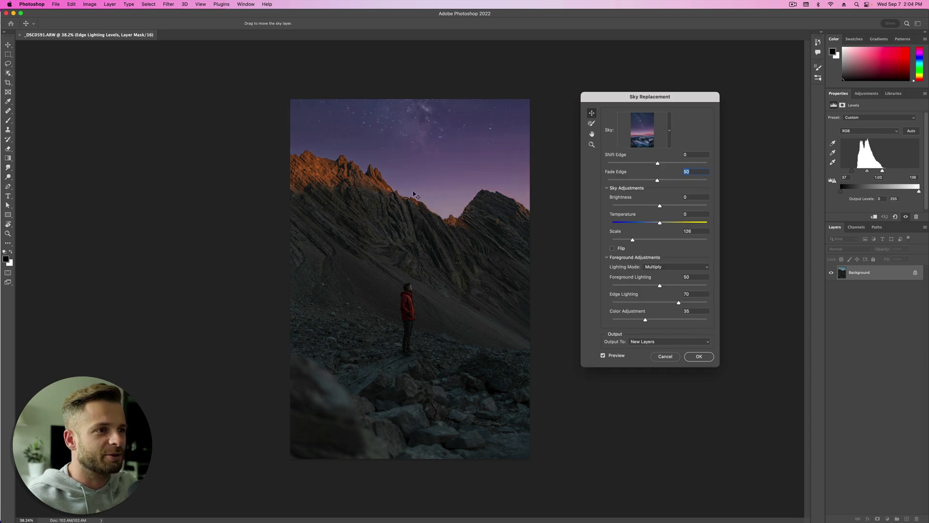
left_click_drag(444, 145, 424, 191)
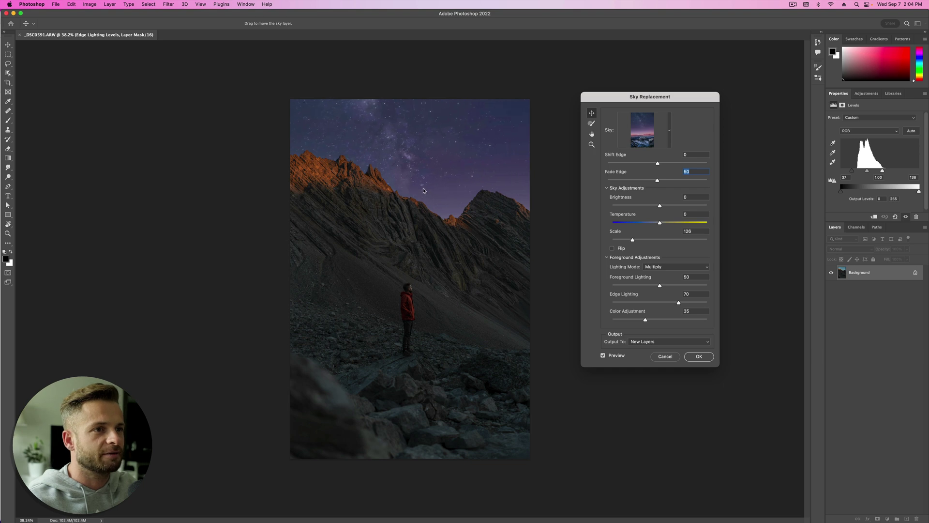
left_click(637, 222)
left_click_drag(638, 223, 654, 224)
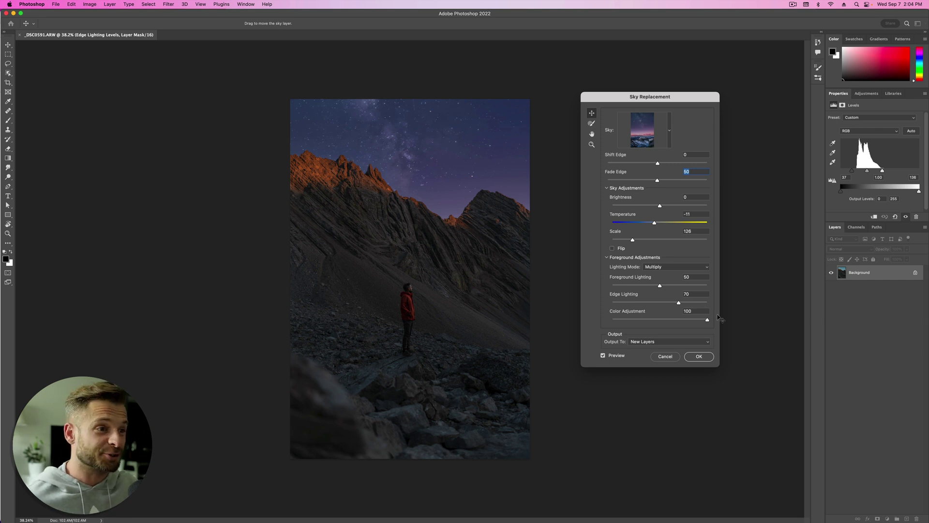
mouse_move(659, 206)
left_mouse_down()
mouse_move(602, 211)
mouse_move(665, 218)
mouse_move(648, 217)
left_mouse_up()
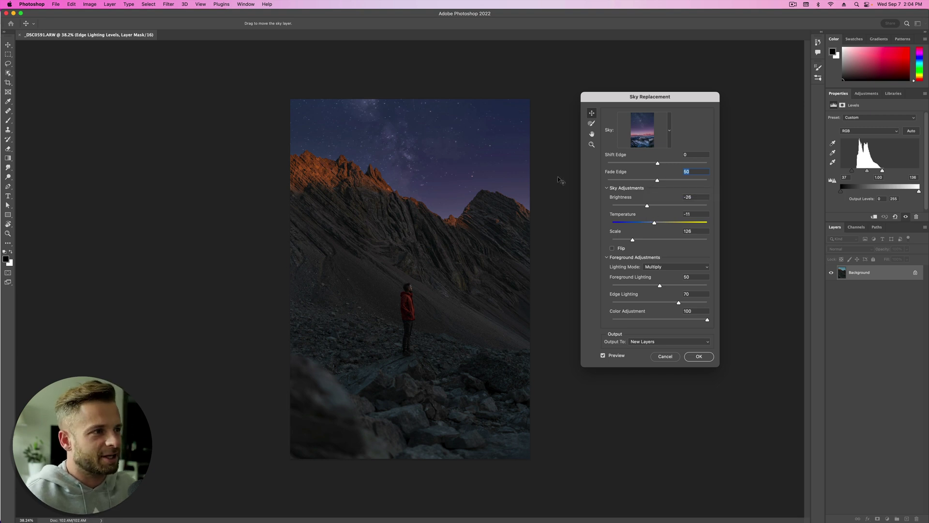
mouse_move(655, 224)
left_mouse_down()
mouse_move(669, 224)
mouse_move(660, 224)
left_mouse_up()
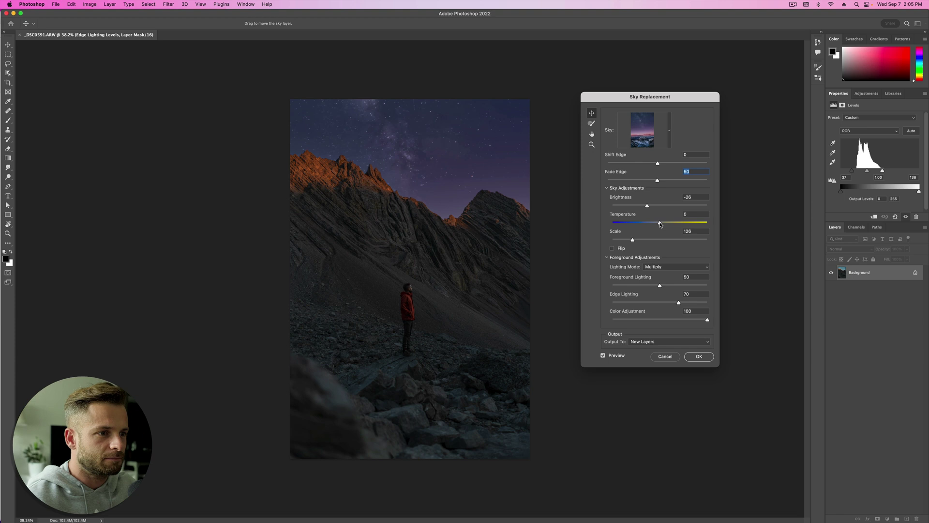
Lower Foreground Lighting to 17 and Edge Lighting to 0
left_click(622, 286)
left_click_drag(623, 287, 628, 287)
left_click(626, 302)
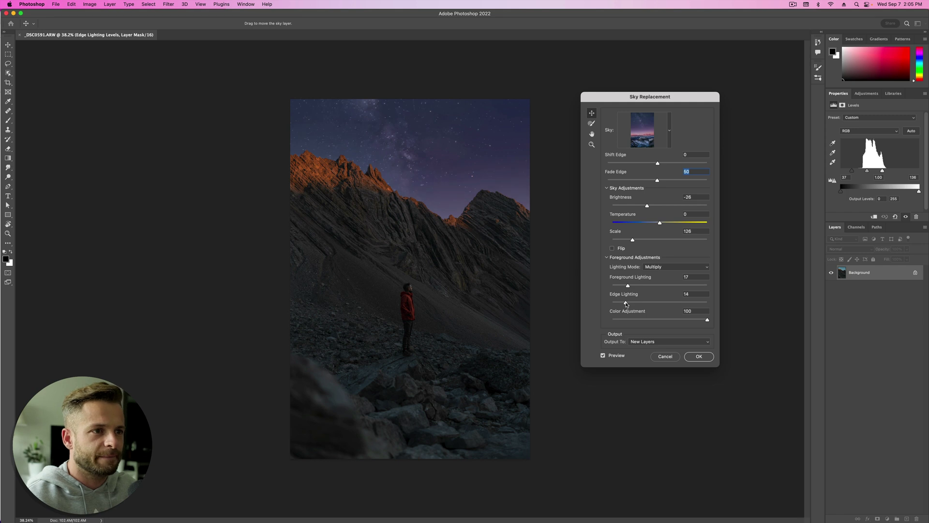
left_click_drag(625, 303, 592, 304)
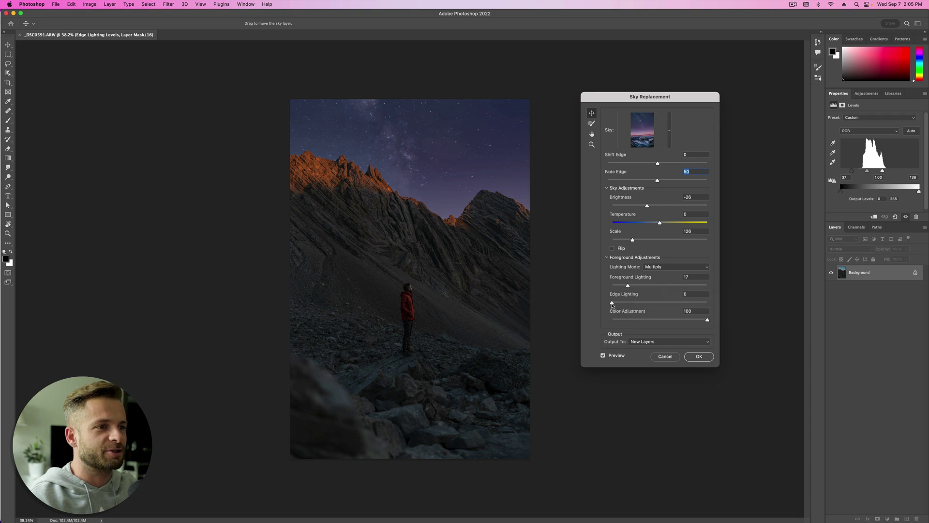
mouse_move(612, 302)
left_mouse_down()
mouse_move(689, 302)
mouse_move(599, 302)
left_mouse_up()
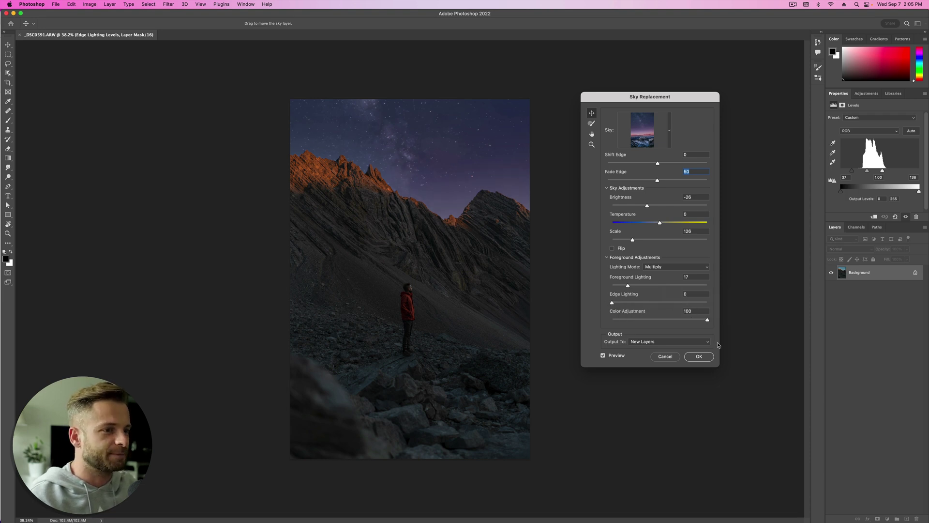
Apply the starry sky and toggle the Sky Replacement Group on and off against the original
left_click(700, 356)
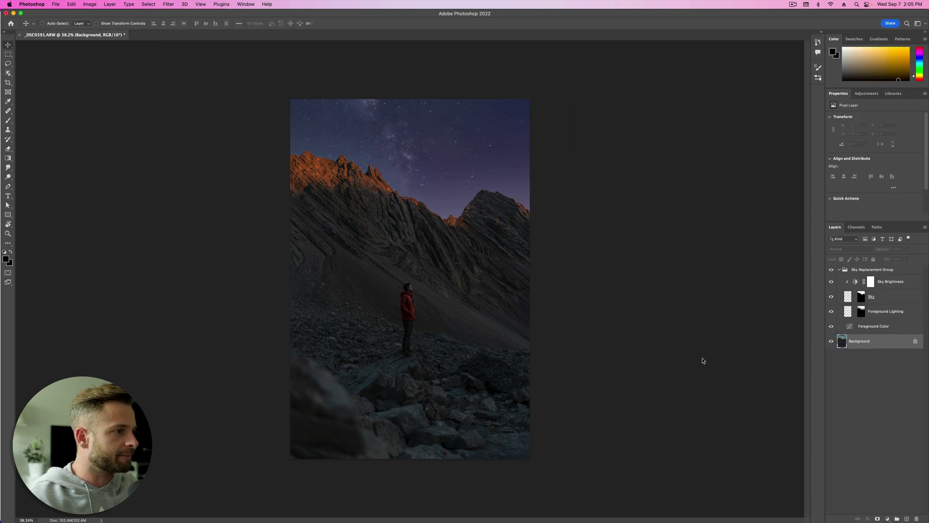
left_click(839, 269)
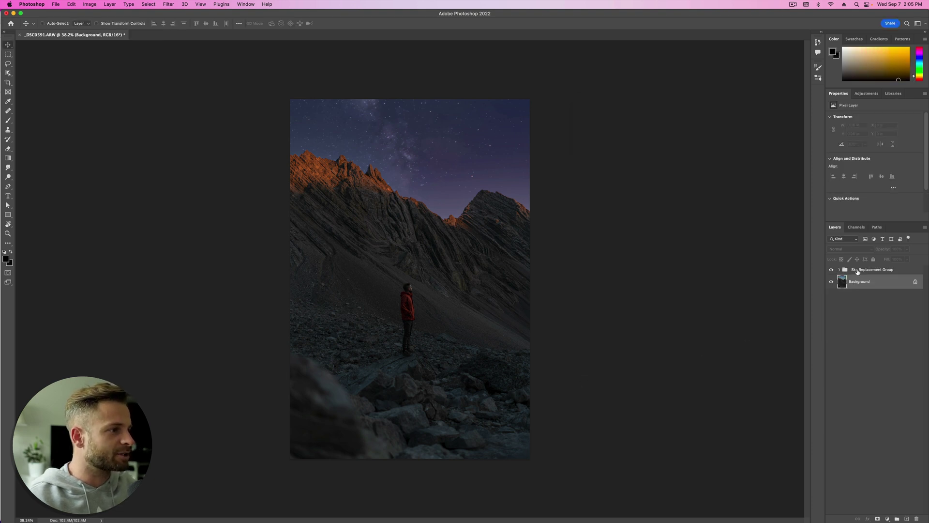
left_click(831, 269)
left_click(830, 269)
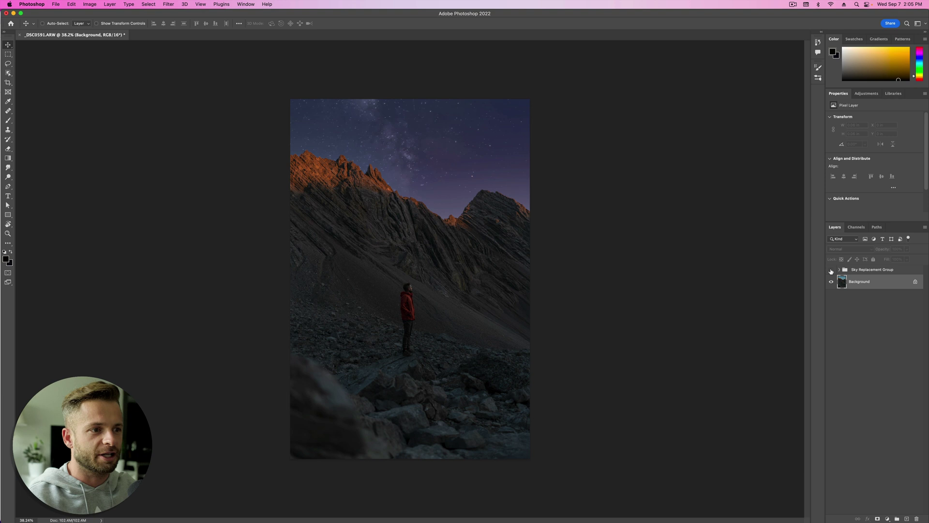
left_click(831, 269)
left_click(831, 270)
left_click(831, 270)
left_click(830, 270)
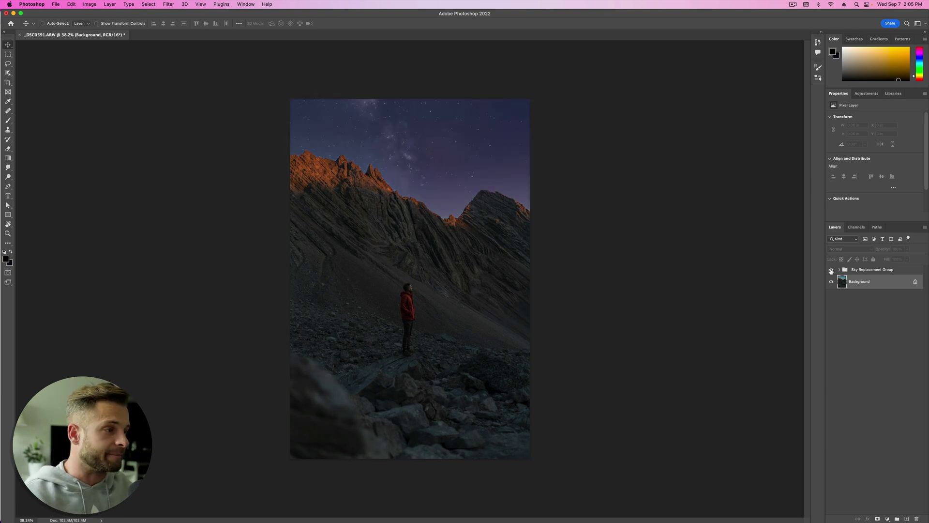
Hide the Sky Replacement Group and select the Background layer
left_click(884, 272)
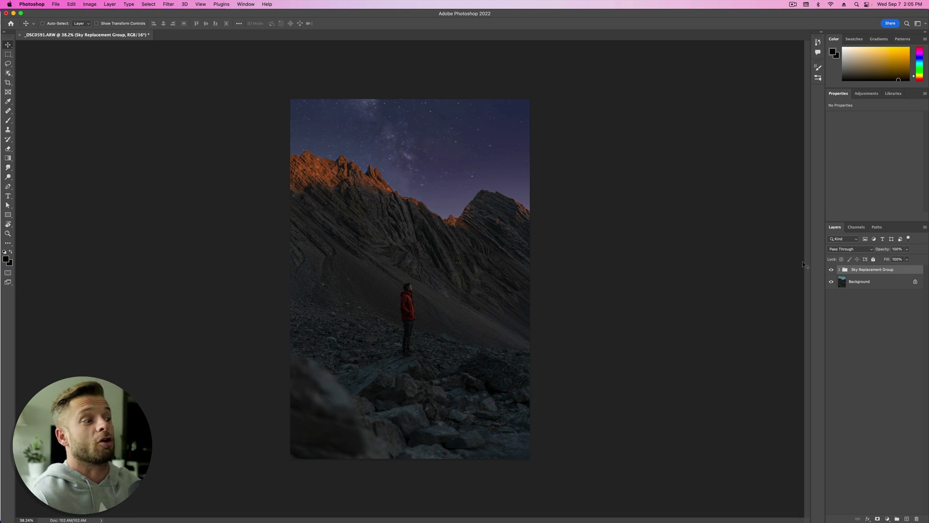
left_click(831, 270)
left_click(866, 289)
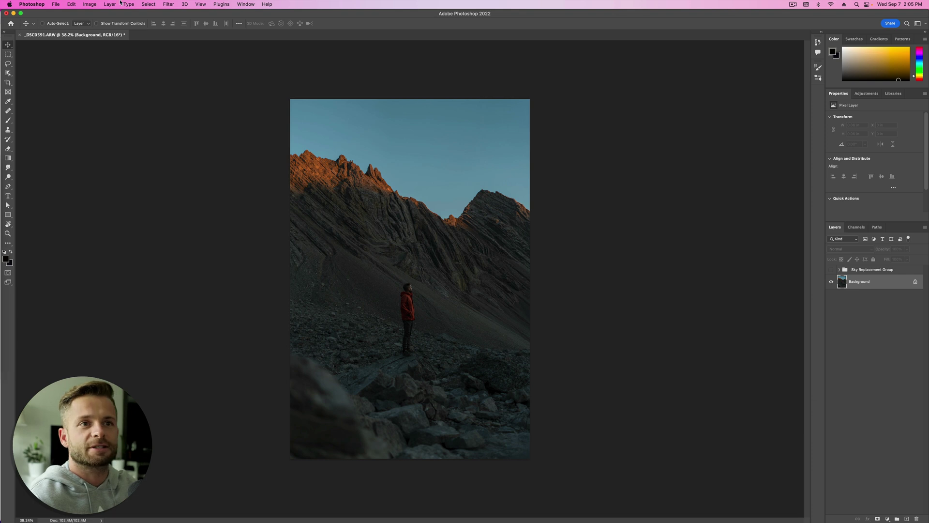
Run Sky Replacement again and choose the teal starry sky preset
left_click(88, 5)
mouse_move(73, 5)
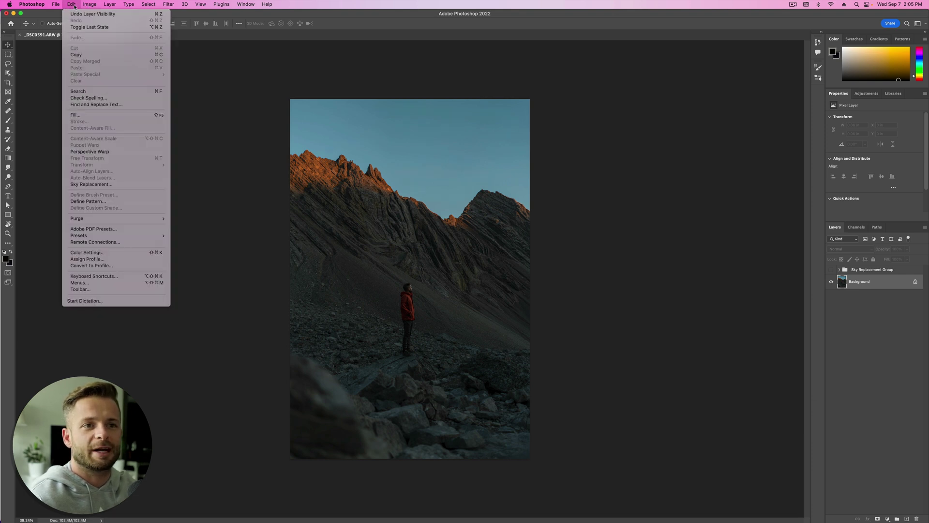
left_click(102, 184)
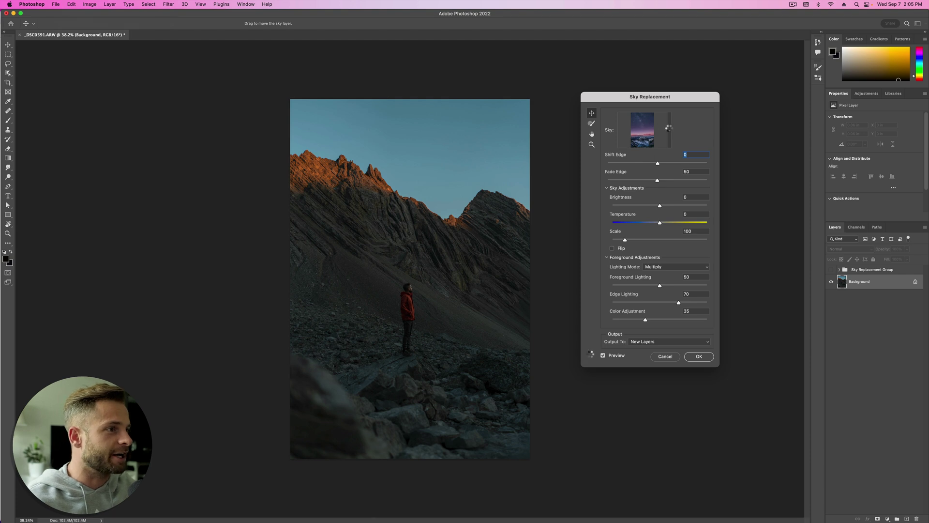
left_click(669, 130)
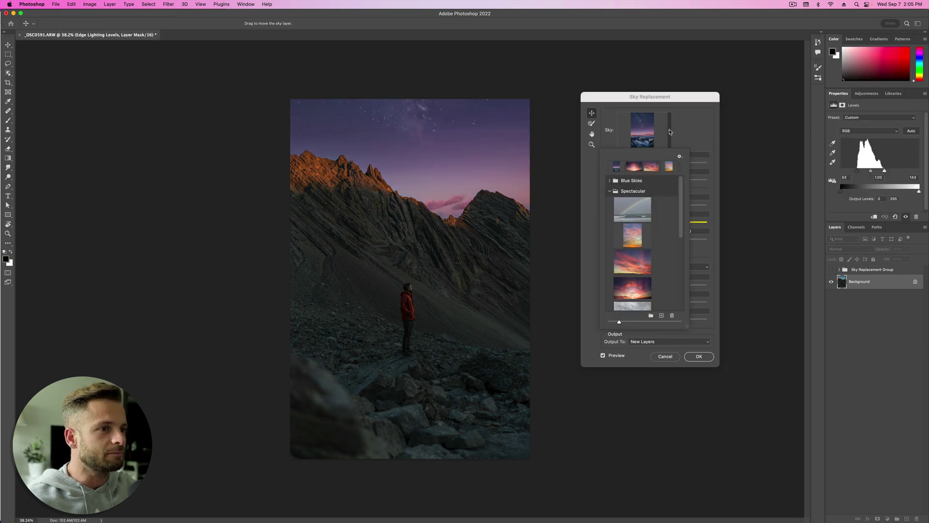
scroll(652, 244, "down", 5)
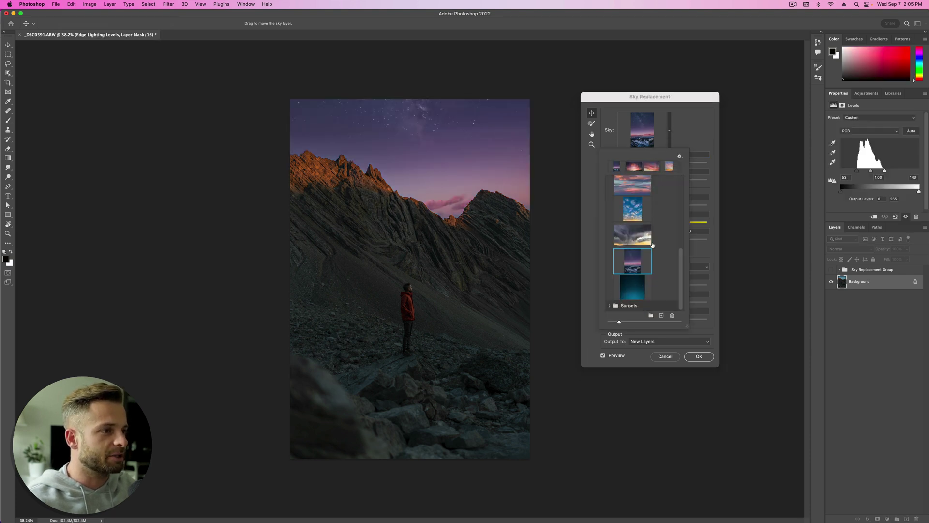
left_click(635, 287)
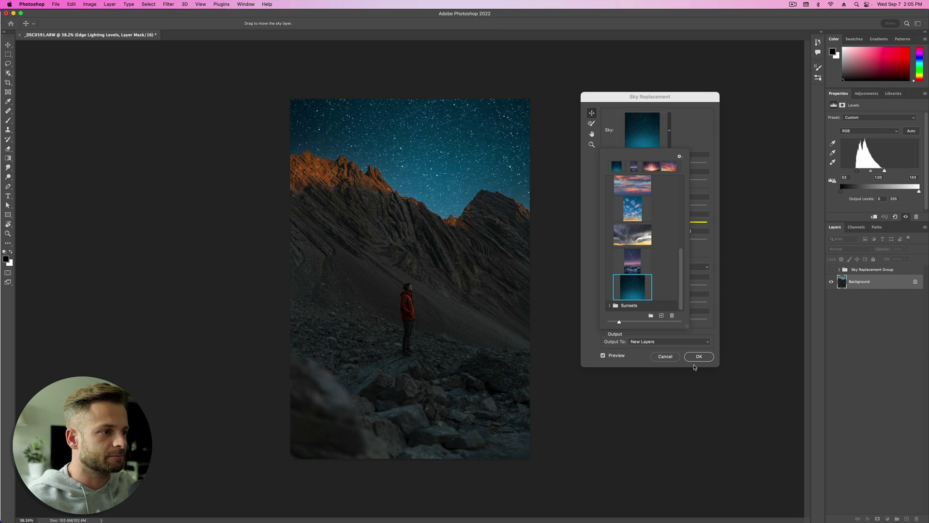
left_click(699, 250)
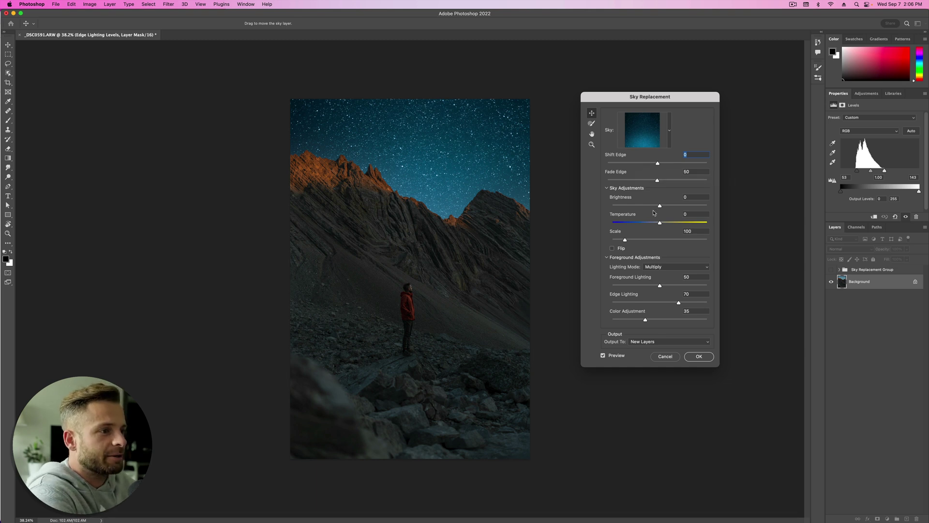
Set the teal sky to Scale 115, Brightness -89, Temperature 33, Foreground Lighting 12, Edge Lighting 50, Color Adjustment 100
left_click_drag(625, 240, 630, 241)
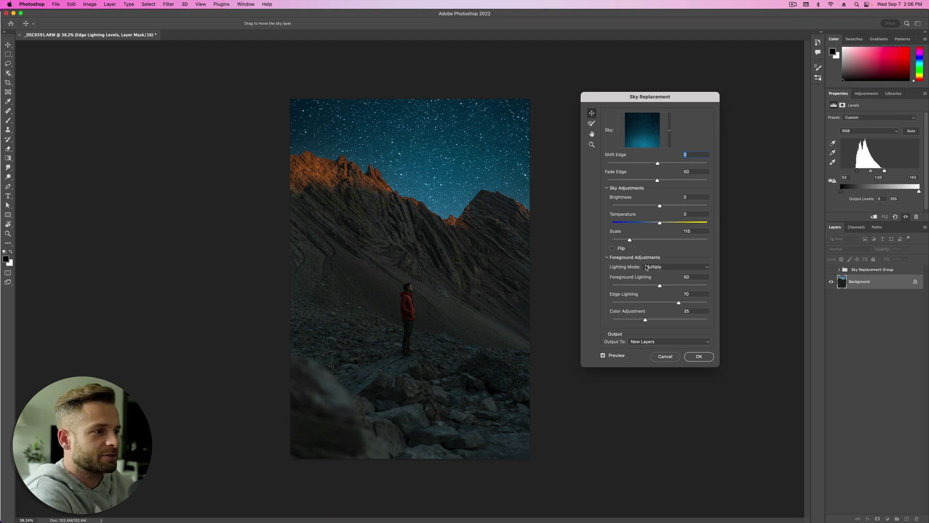
left_click(626, 206)
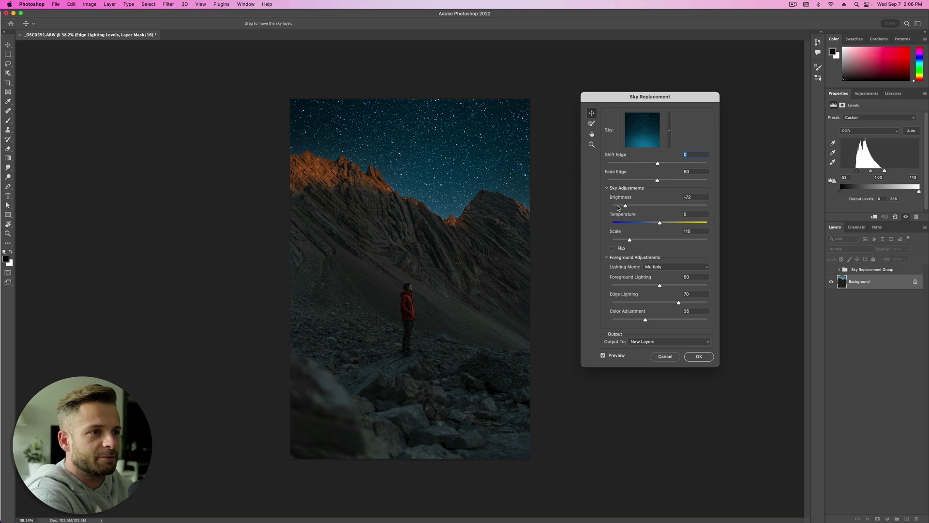
left_click(618, 206)
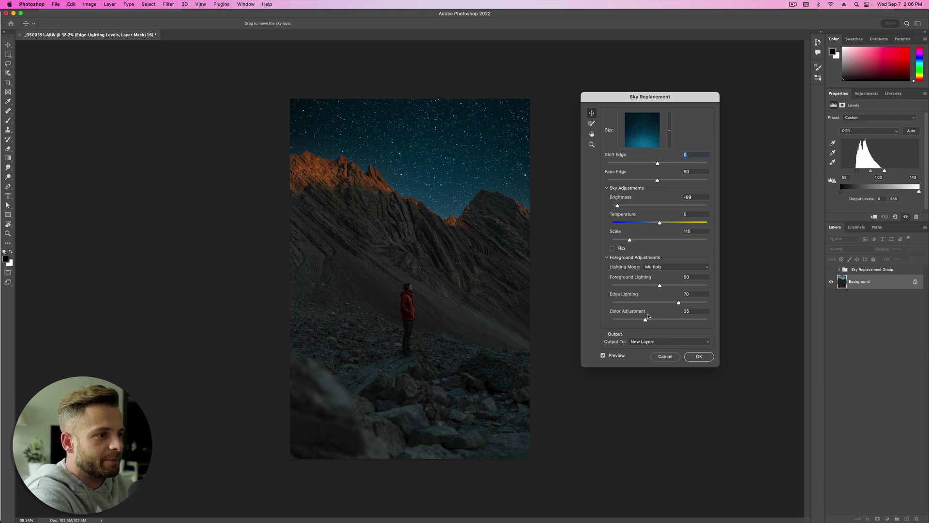
left_click_drag(646, 319, 720, 322)
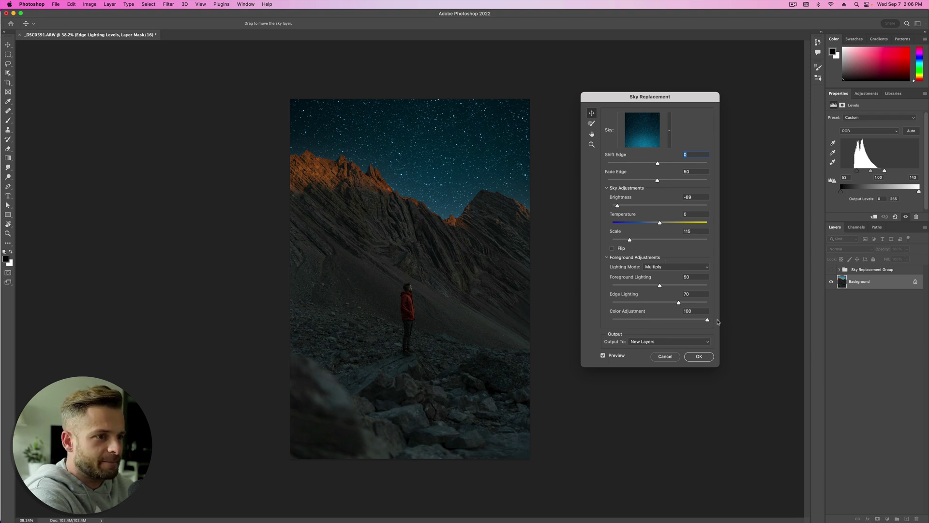
left_click_drag(660, 285, 624, 286)
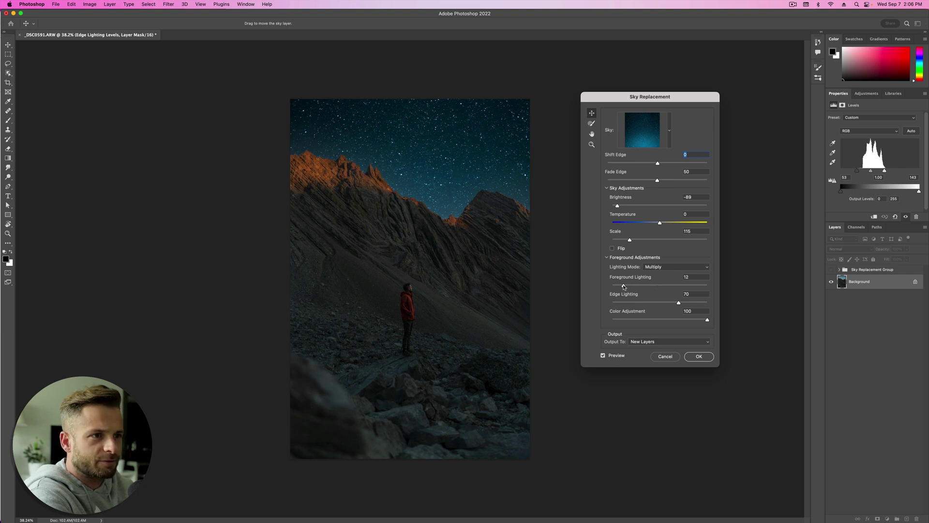
left_click(627, 301)
left_click(659, 303)
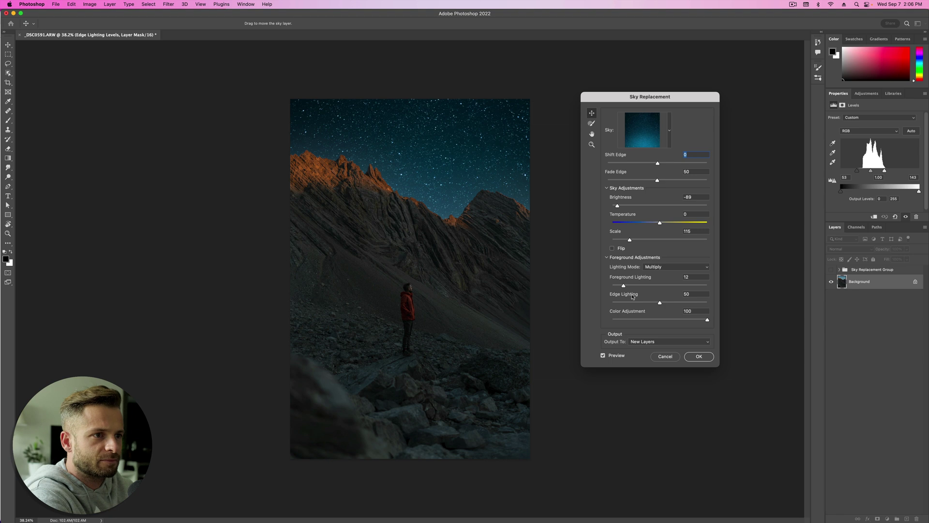
left_click(666, 223)
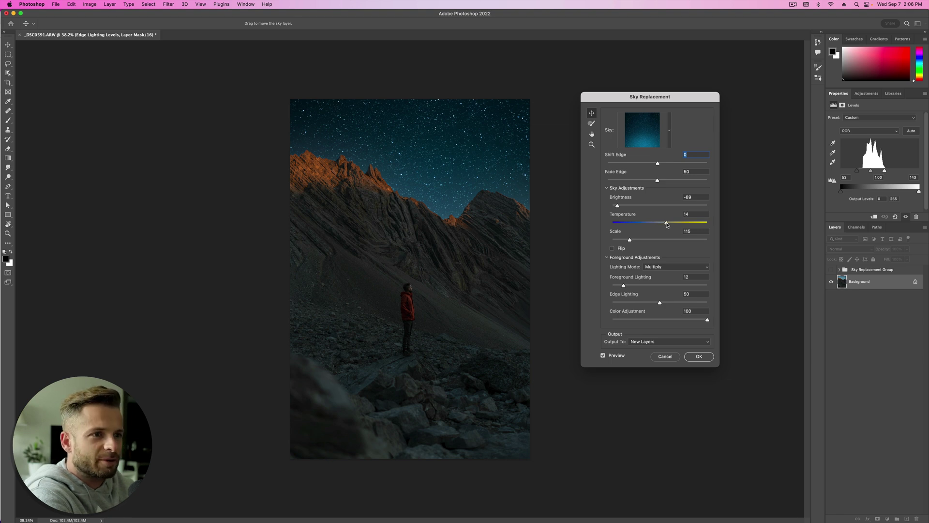
left_click_drag(667, 222, 676, 223)
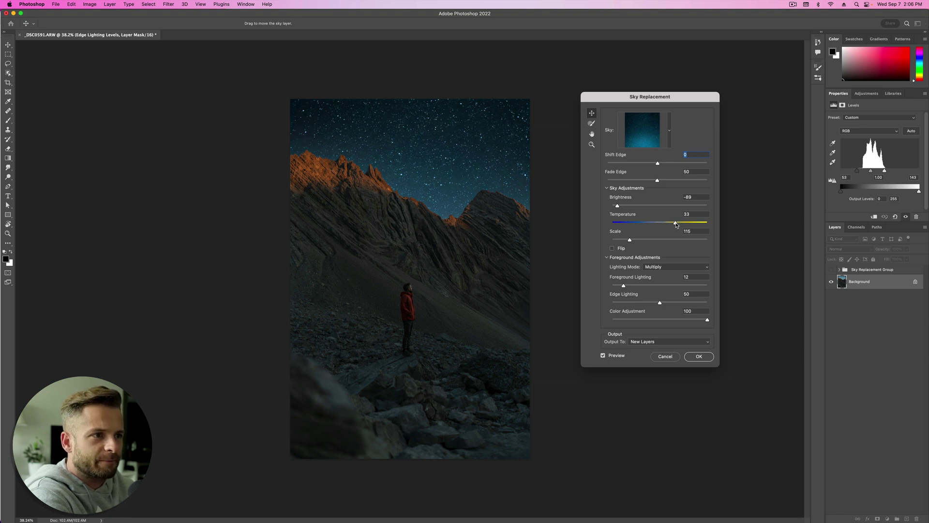
Apply the teal sky as a second group, compare both skies, and stack it above the first
left_click(700, 357)
left_click(840, 279)
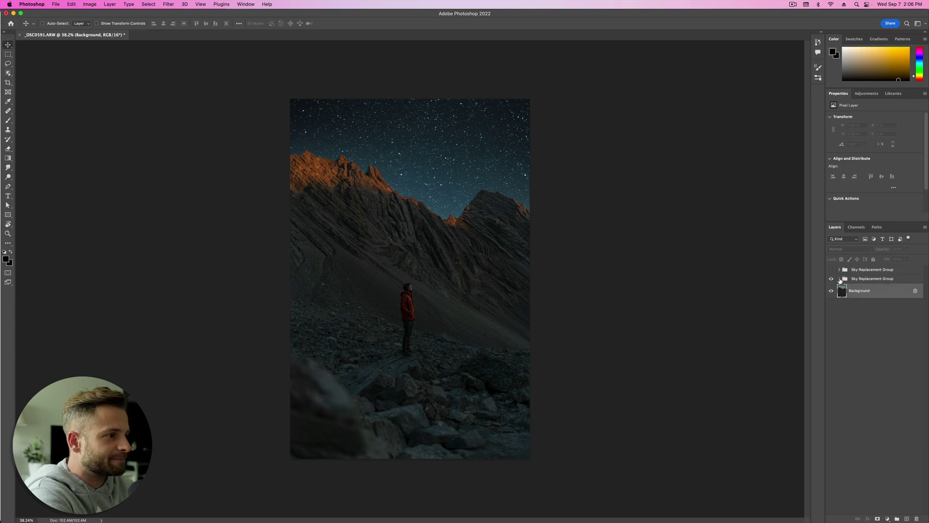
left_click(831, 279)
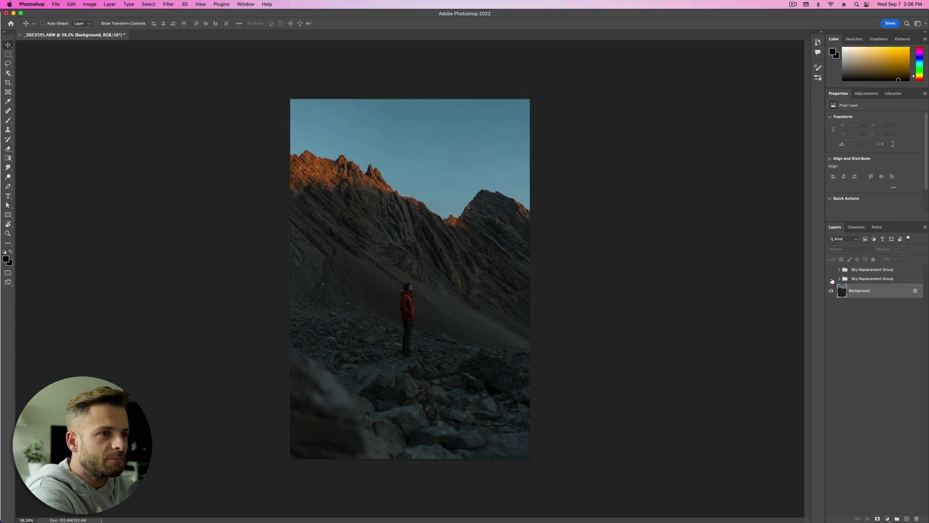
left_click(831, 279)
left_click(831, 277)
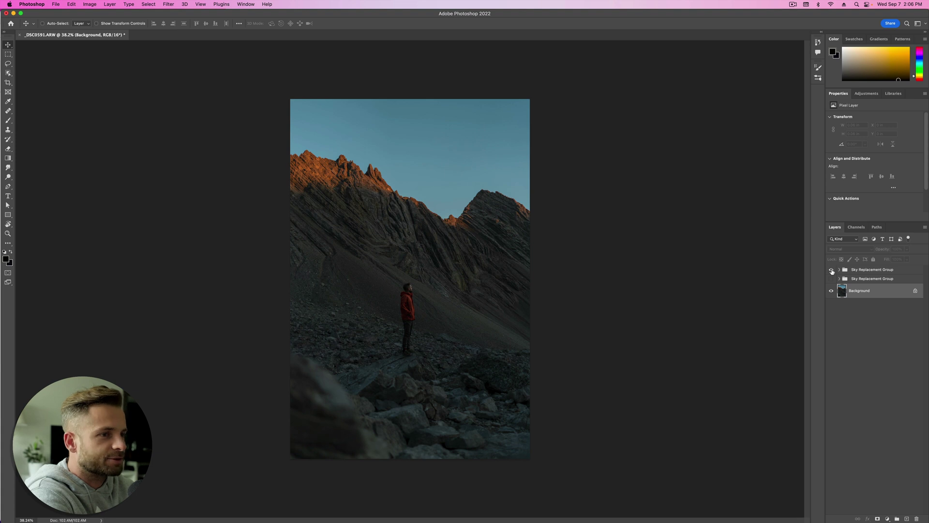
left_click(831, 270)
left_click(831, 270)
left_click(831, 270)
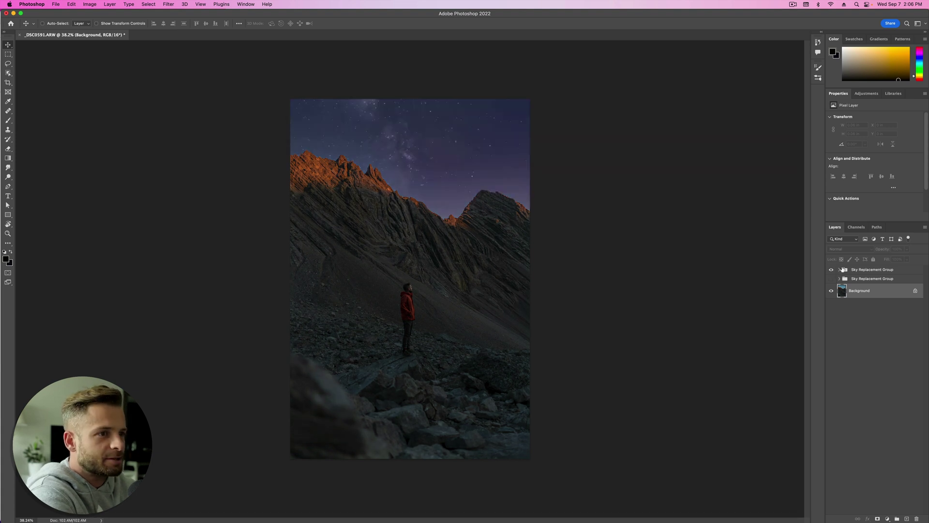
left_click(831, 279)
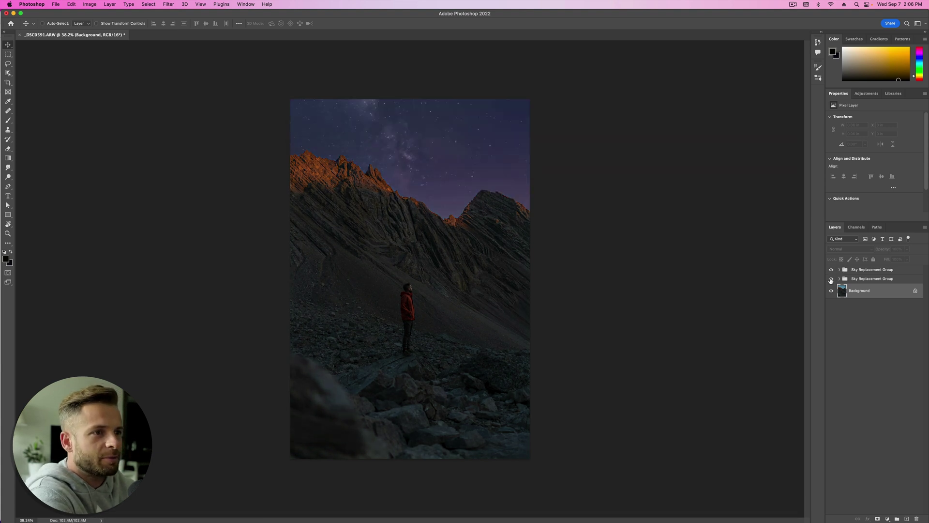
left_click_drag(854, 280, 858, 266)
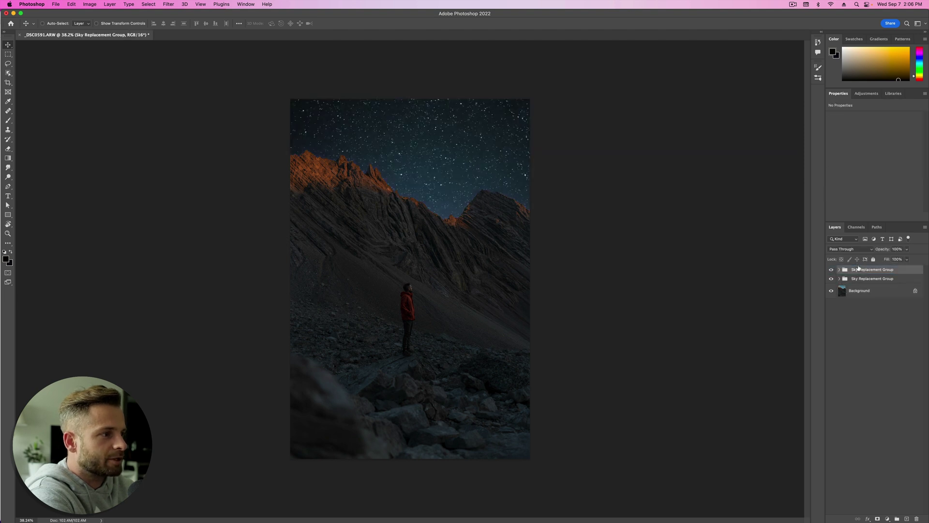
Set the top Sky Replacement Group to Luminosity and toggle its visibility to compare skies
left_click(854, 250)
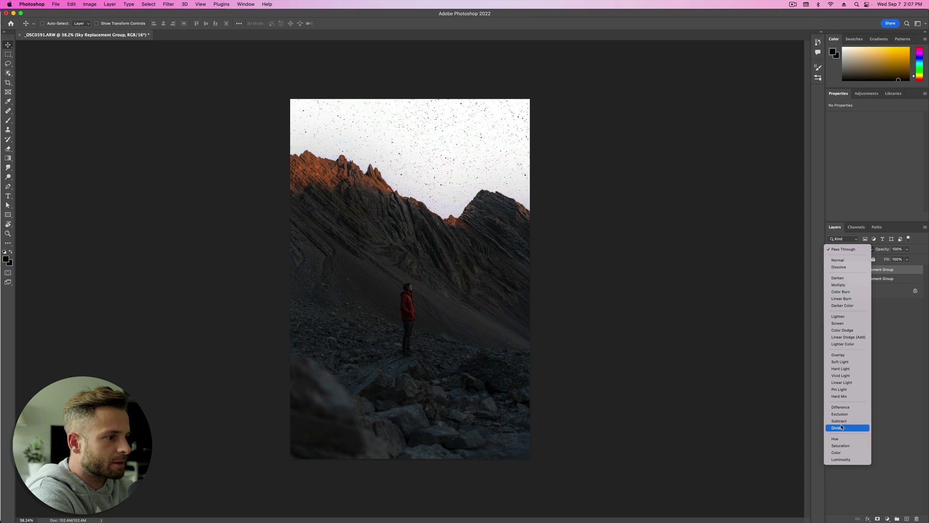
left_click(837, 460)
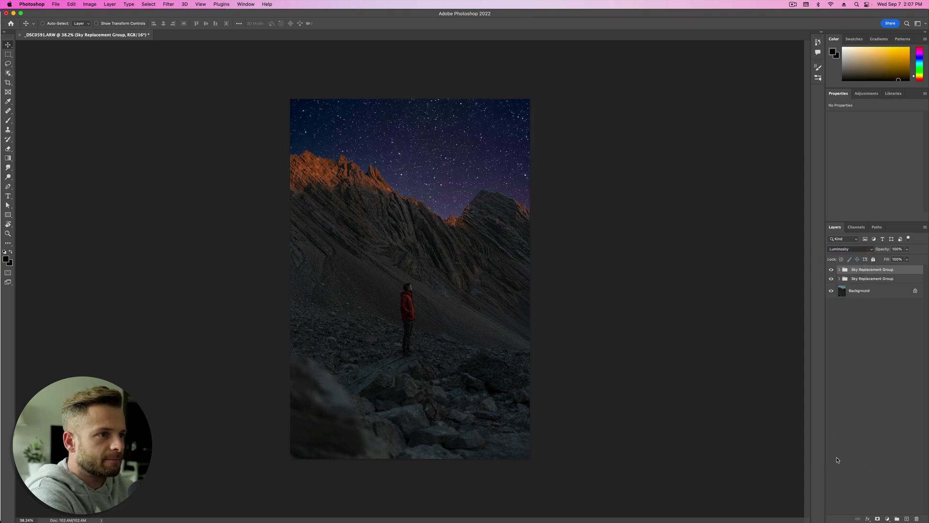
left_click(831, 269)
left_click(831, 270)
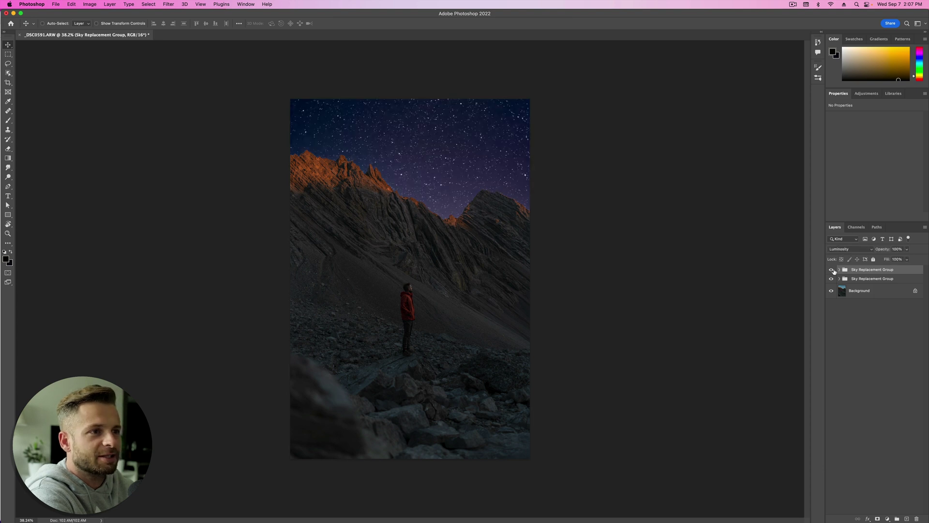
left_click(832, 269)
left_click(832, 269)
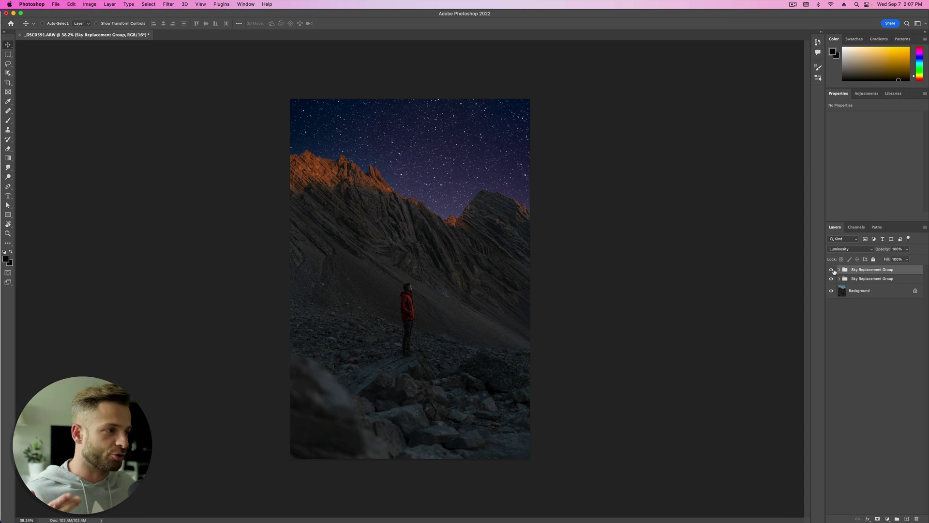
left_click(832, 269)
left_click(832, 269)
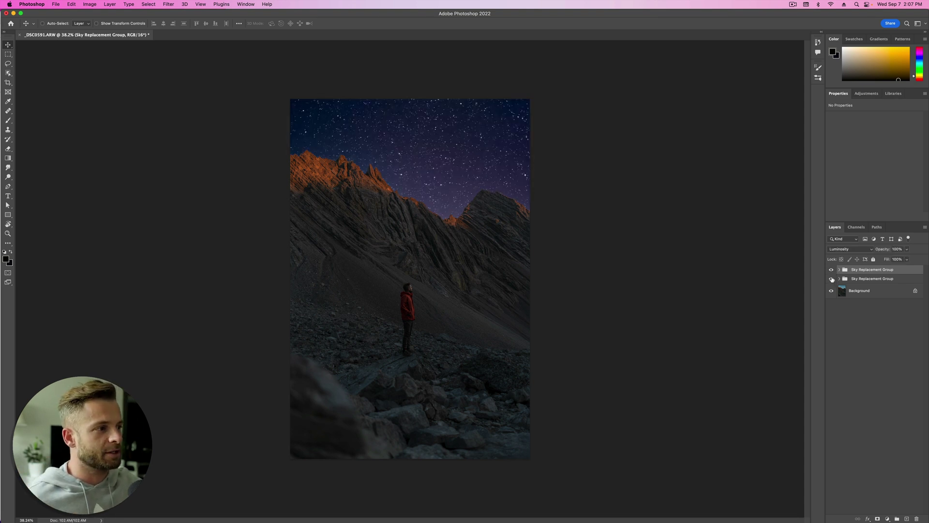
Try Normal blending, return to Luminosity, and lower the group's opacity to 24%
left_click(841, 248)
left_click(834, 50)
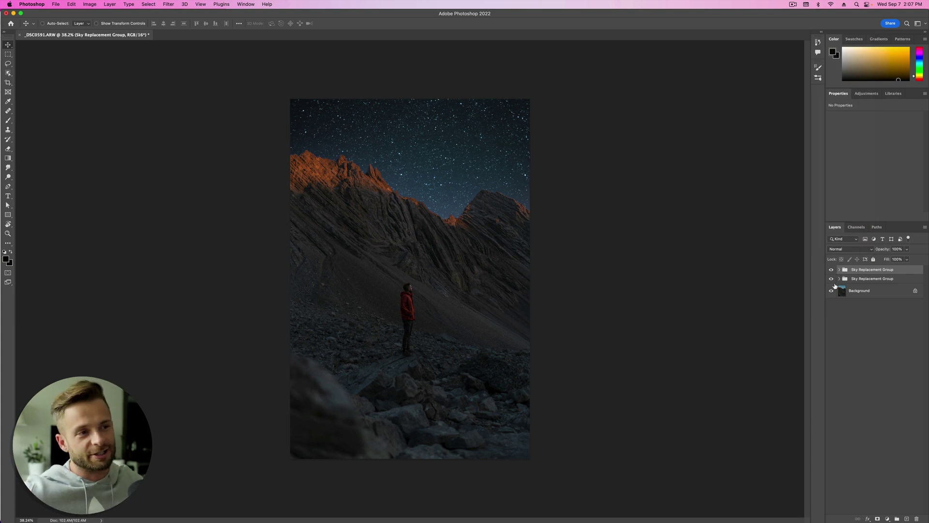
left_click(848, 250)
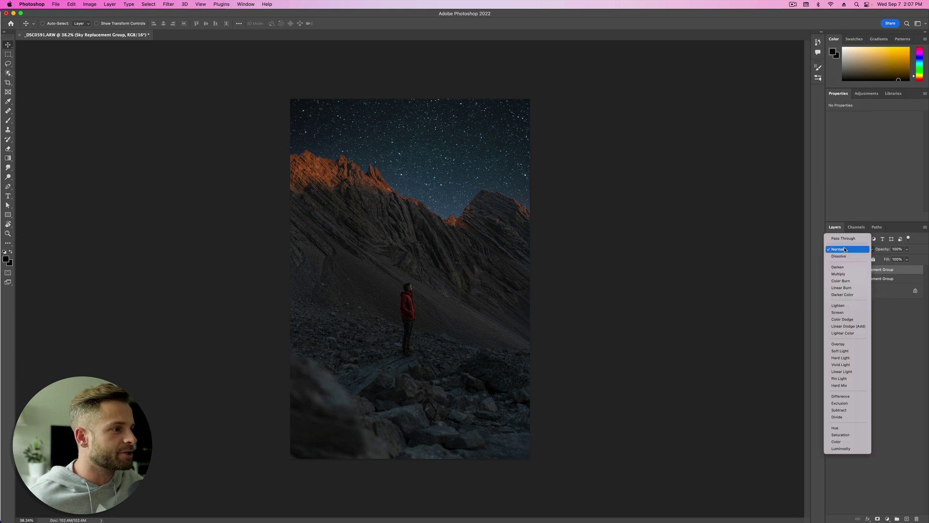
left_click(842, 449)
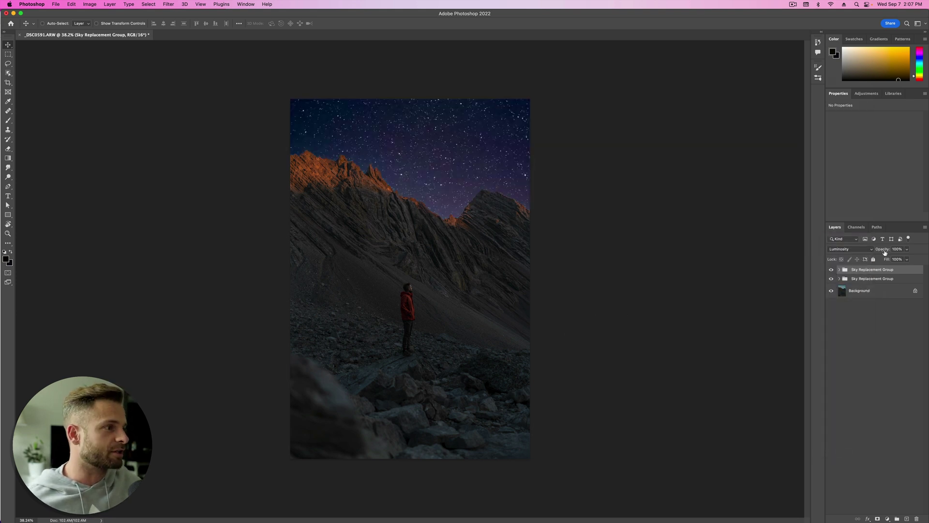
left_click_drag(886, 250, 873, 251)
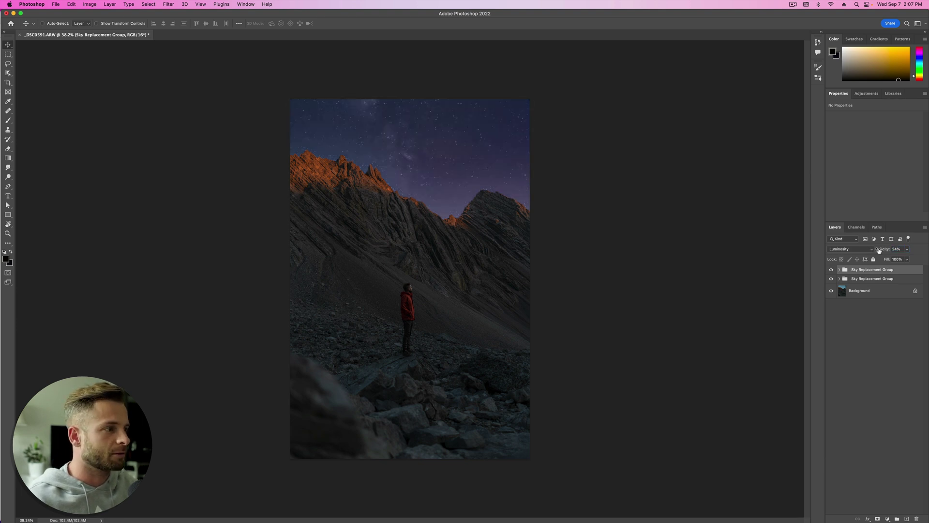
Set the second Sky Replacement Group to Multiply and toggle its visibility to compare the darker sky
left_click(868, 280)
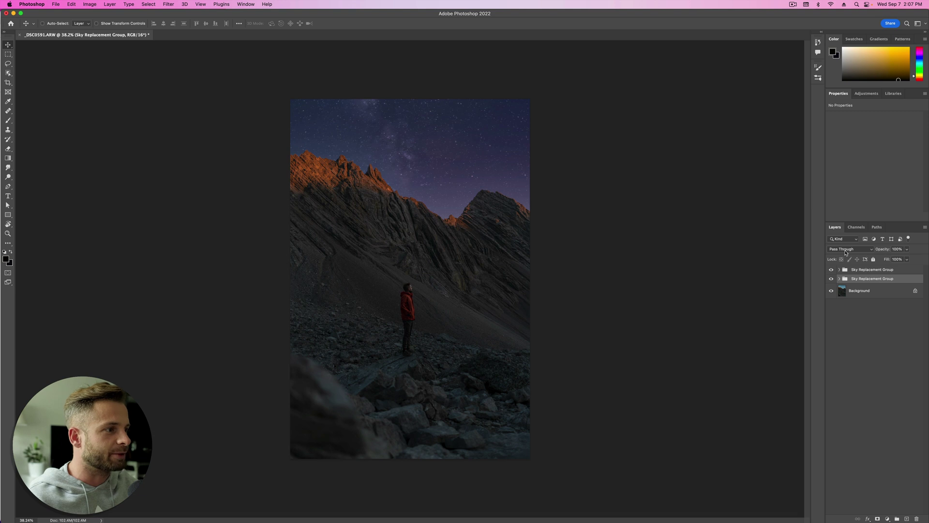
left_click(845, 252)
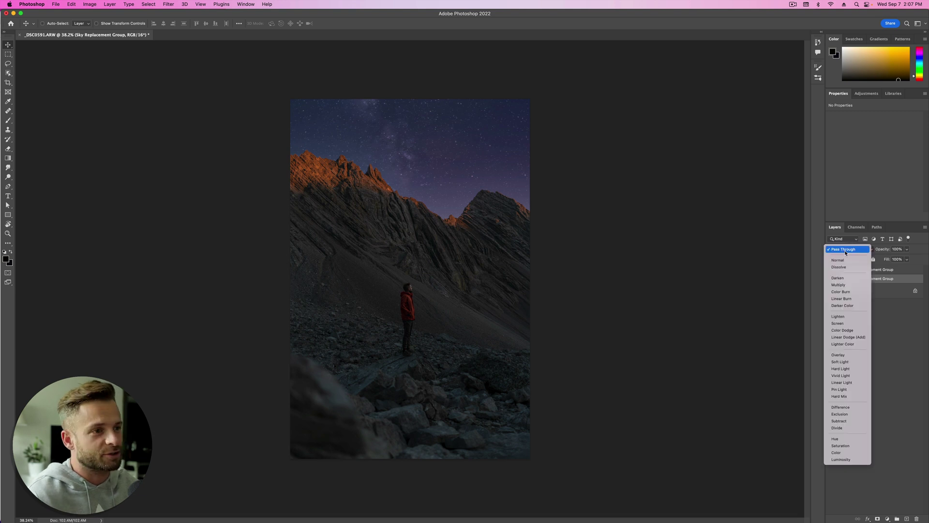
left_click(844, 286)
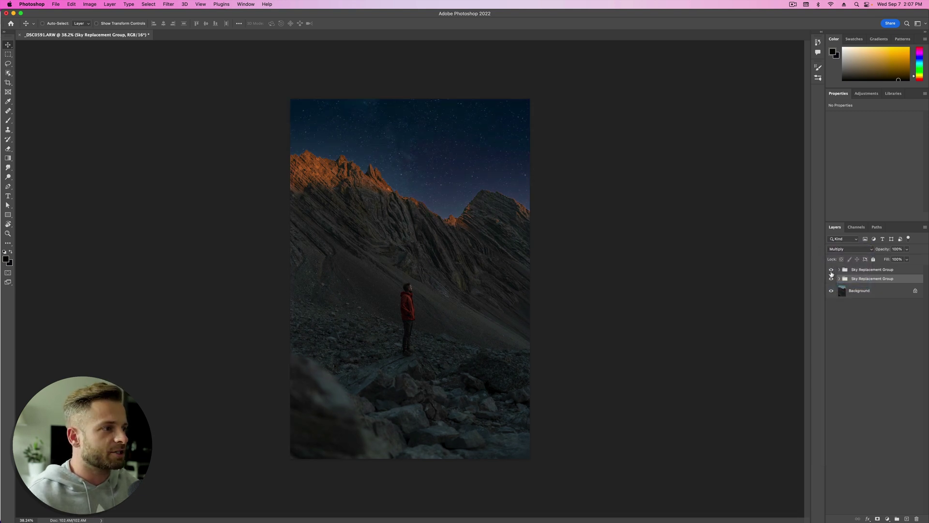
left_click(831, 280)
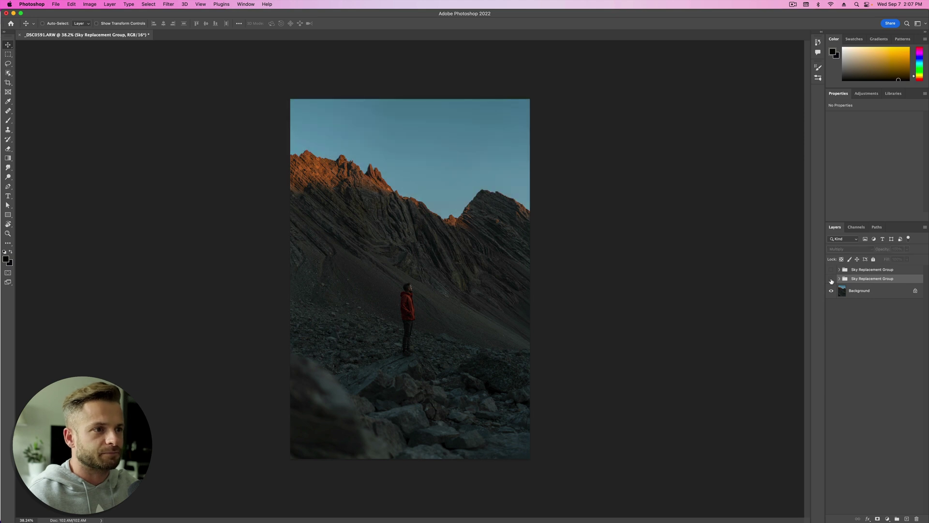
left_click(832, 280)
left_click(832, 279)
left_click(831, 280)
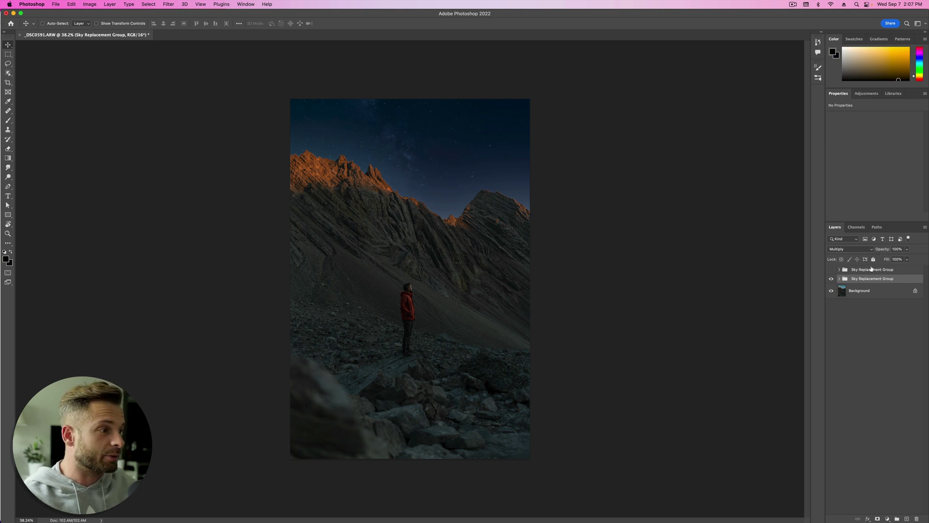
Duplicate the Multiply sky group with Duplicate Group, creating Sky Replacement Group copy
key("super")
key("super+c")
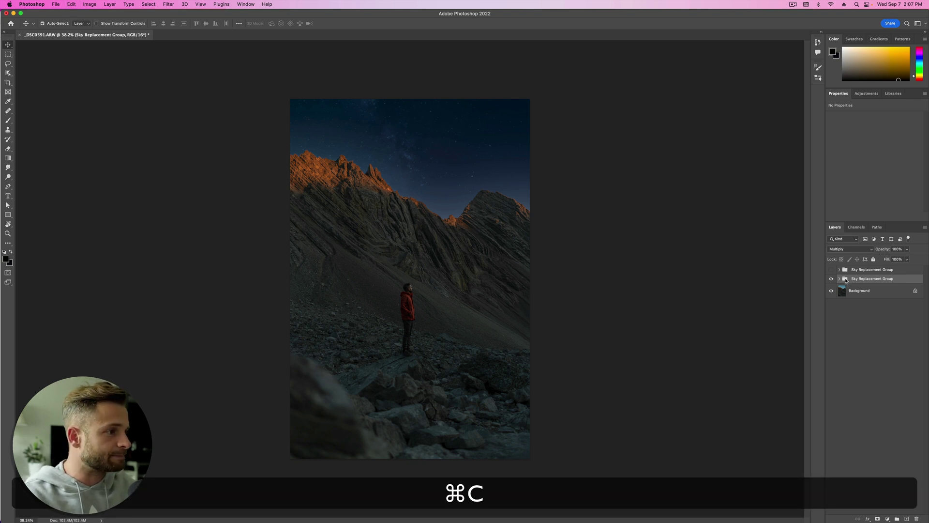
key("super+v")
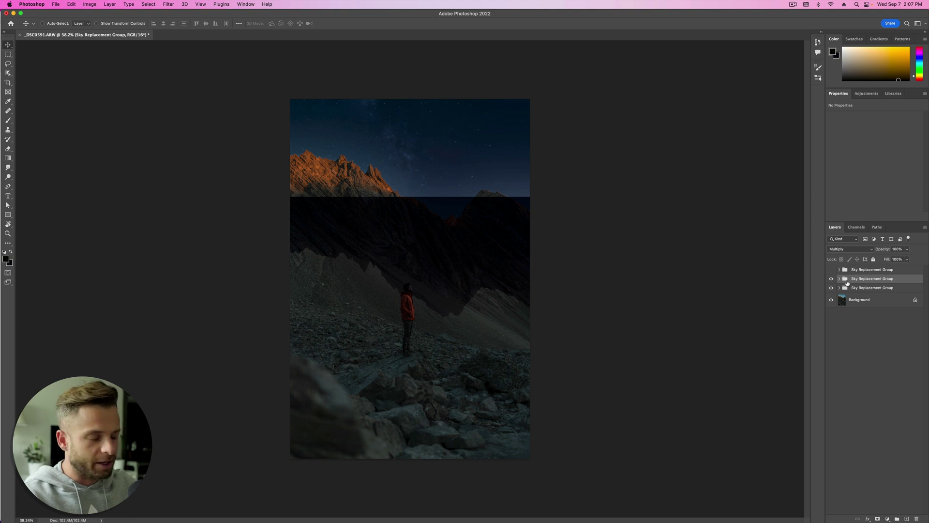
key("super+z")
right_click(846, 282)
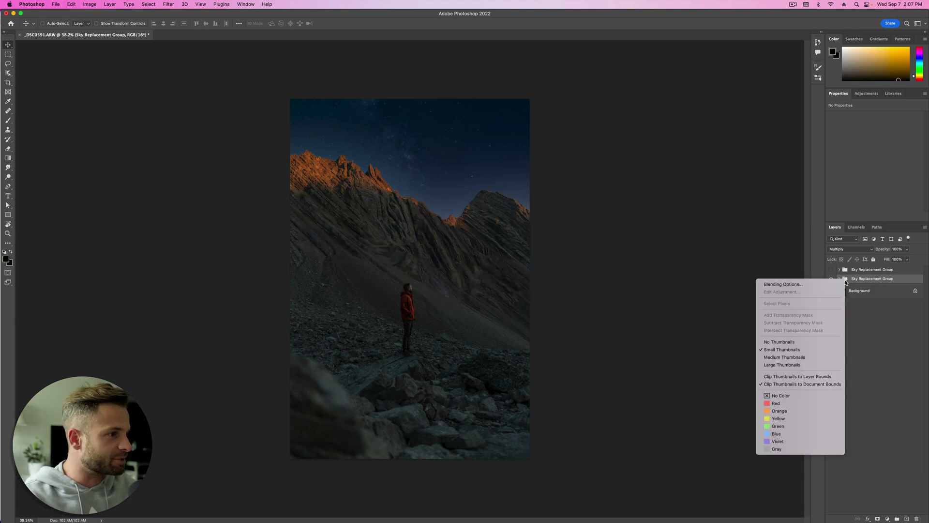
key("Escape")
right_click(902, 284)
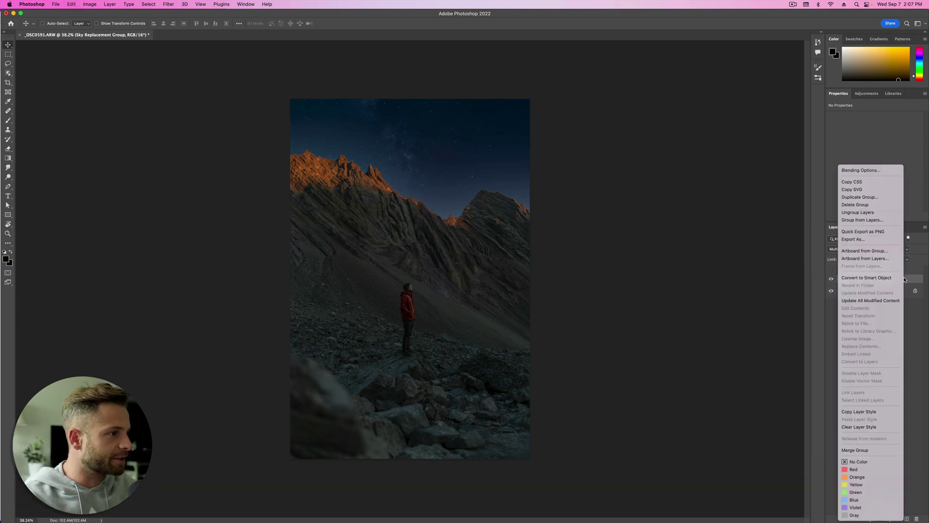
left_click(864, 196)
left_click(525, 231)
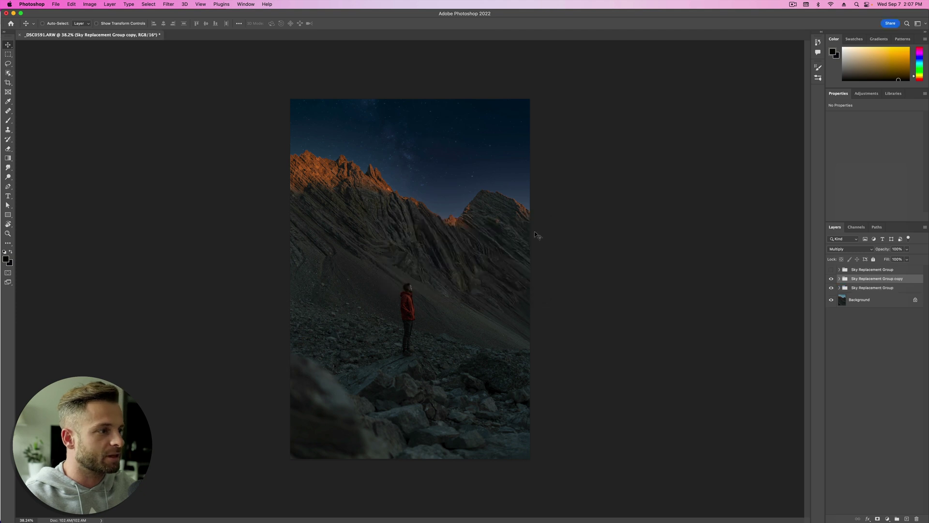
Set the Sky Replacement Group copy to Normal blending at 25% opacity and compare
left_click(852, 249)
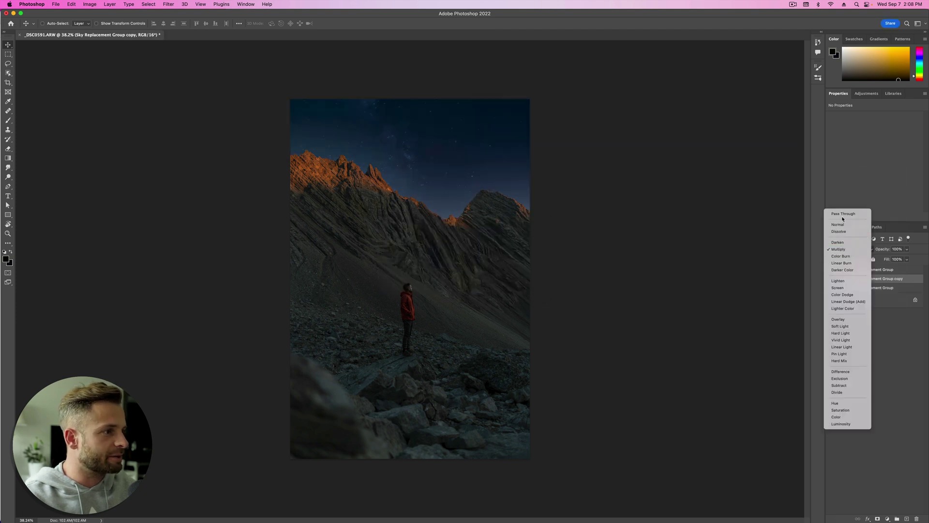
left_click(850, 224)
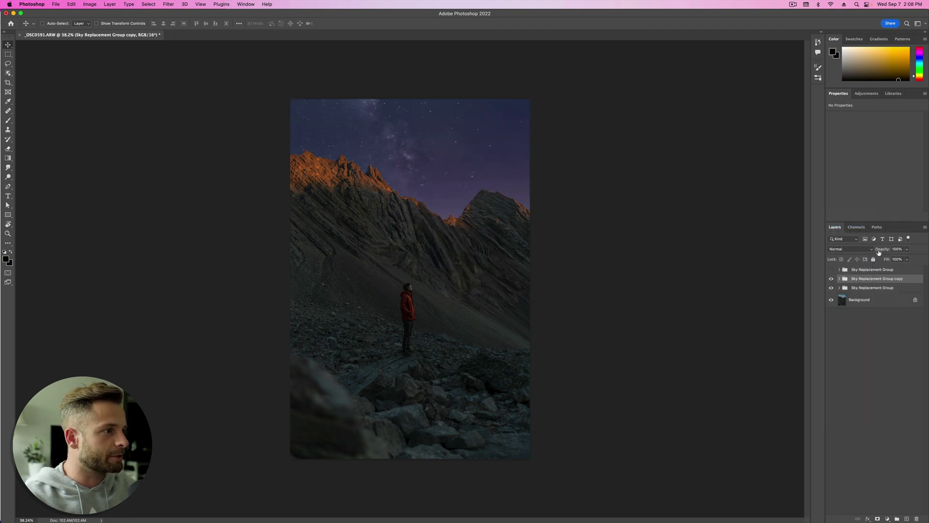
left_click_drag(879, 252, 854, 253)
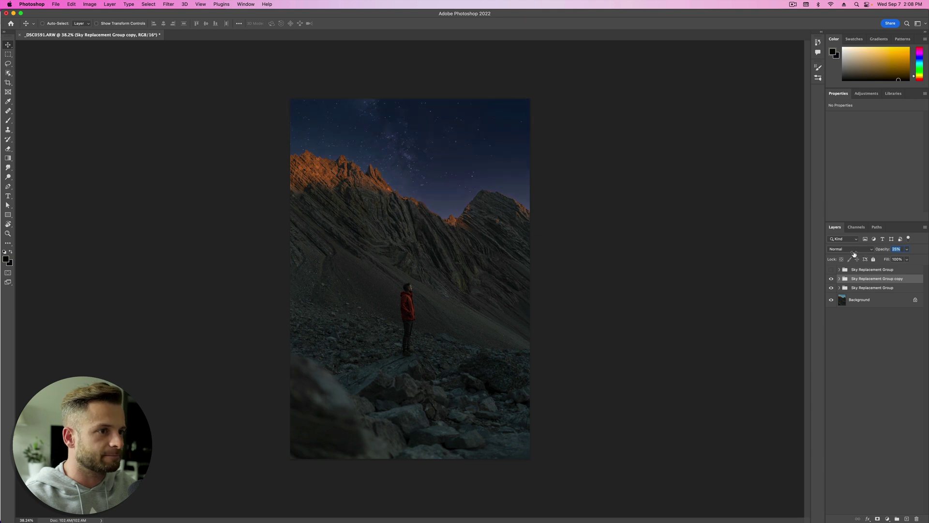
left_click(831, 288)
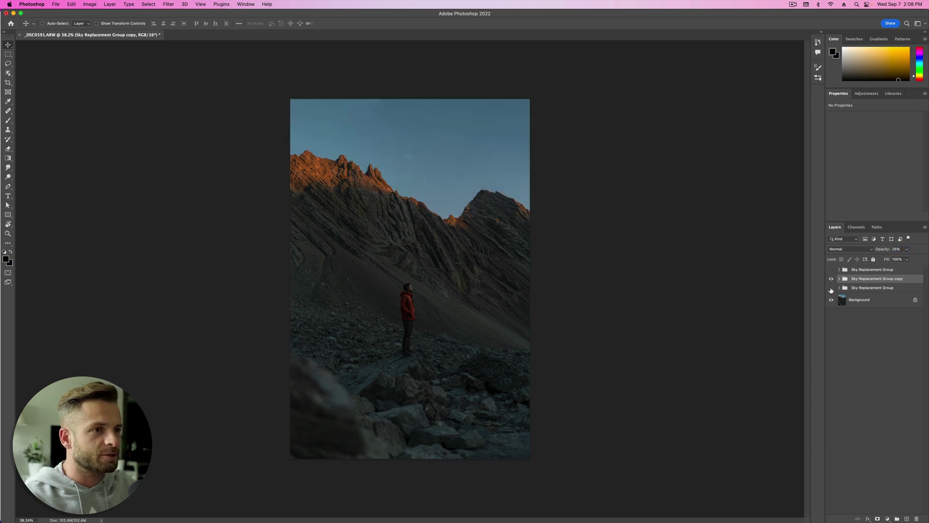
left_click(830, 287)
Test the Multiply group at 69% opacity against the top group, then restore it to full
left_click(859, 289)
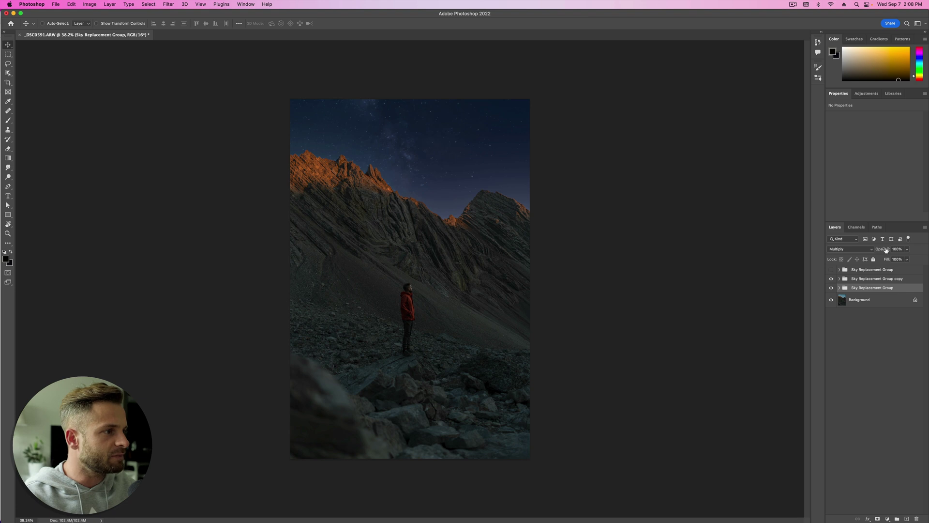
left_click_drag(886, 250, 875, 251)
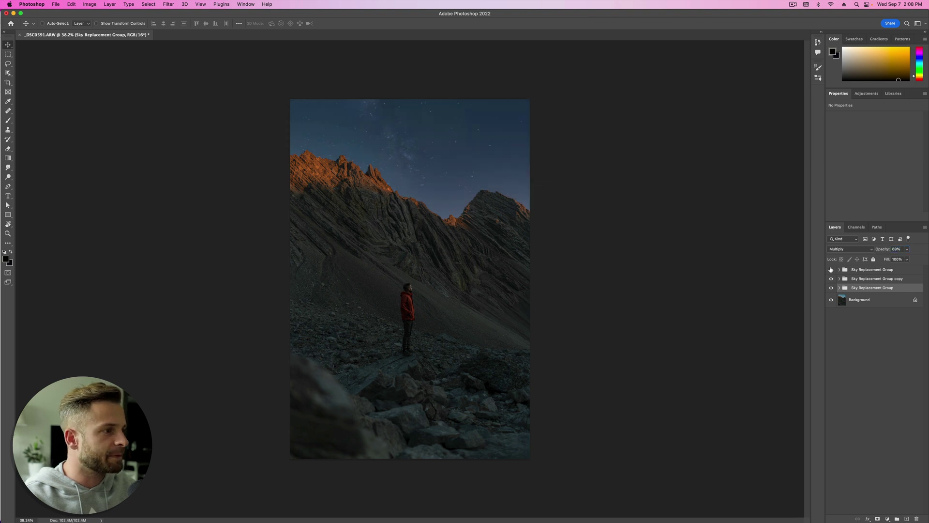
left_click(831, 270)
left_click(831, 270)
left_click(831, 270)
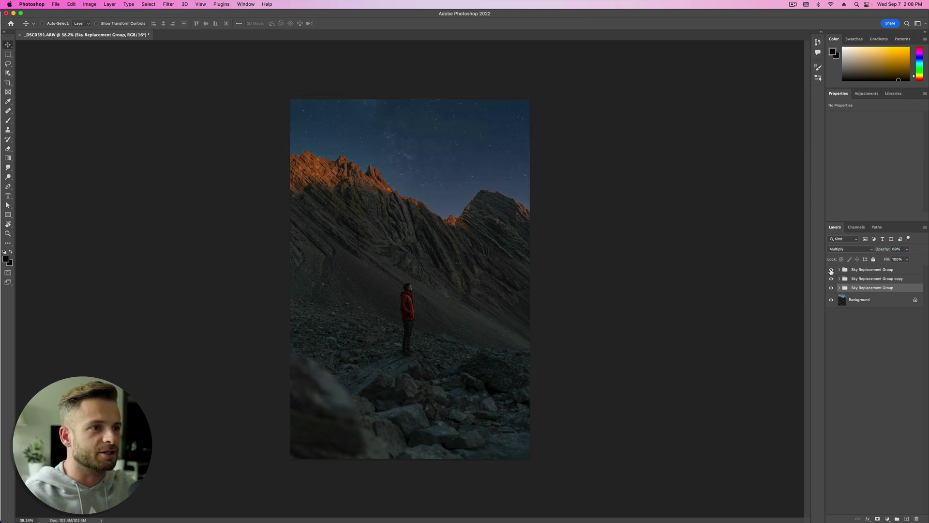
left_click(830, 270)
left_click(831, 270)
scroll(518, 295, "down", 3)
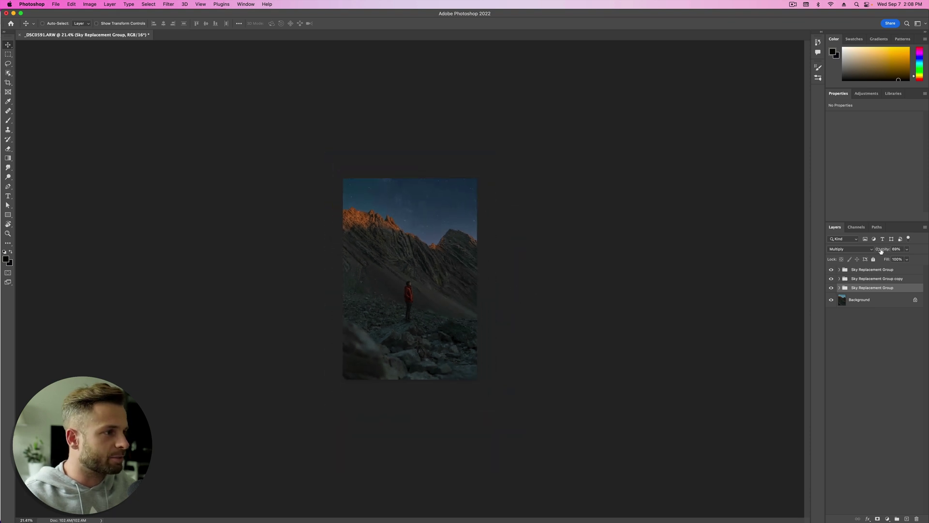
mouse_move(881, 251)
left_mouse_down()
mouse_move(895, 248)
mouse_move(874, 251)
left_mouse_up()
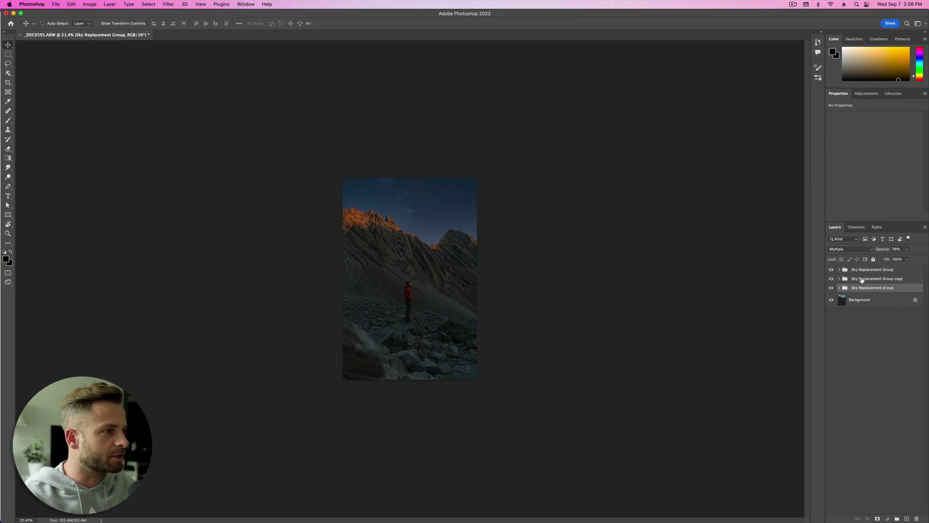
Set the copy's opacity to 43% and raise the top Luminosity group to 50%
left_click(862, 279)
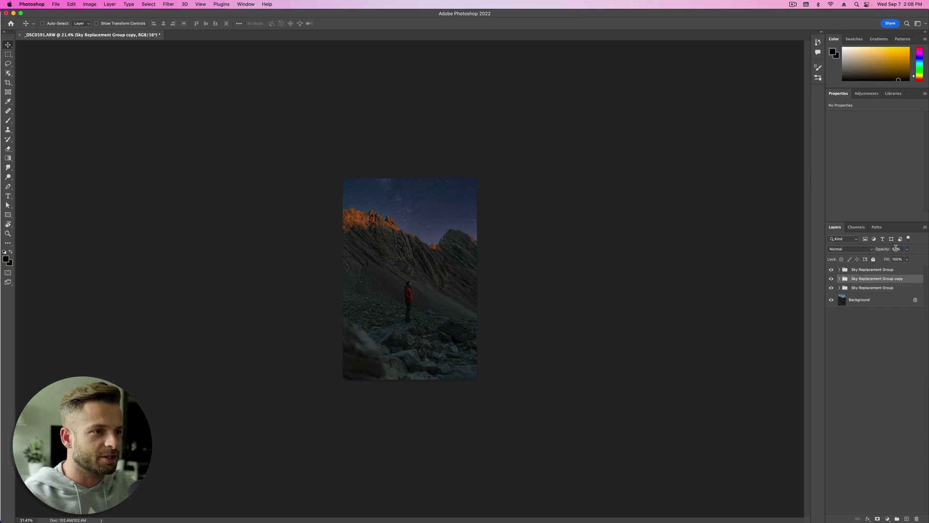
left_click_drag(881, 251, 875, 250)
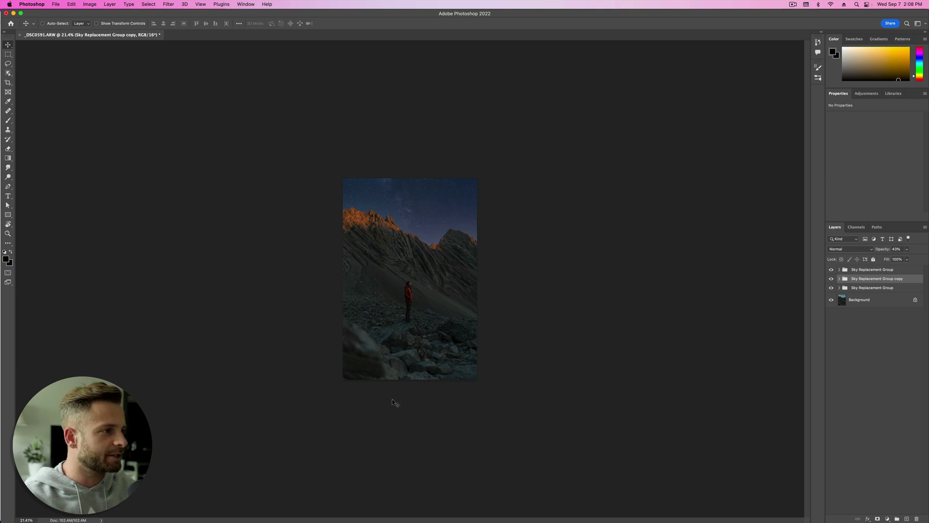
left_click(875, 270)
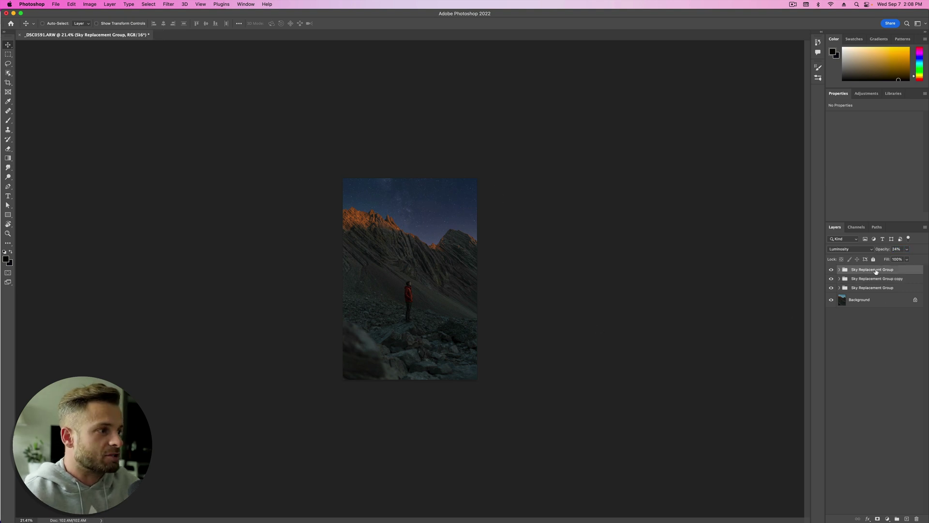
mouse_move(883, 251)
left_mouse_down()
mouse_move(896, 249)
mouse_move(873, 251)
left_mouse_up()
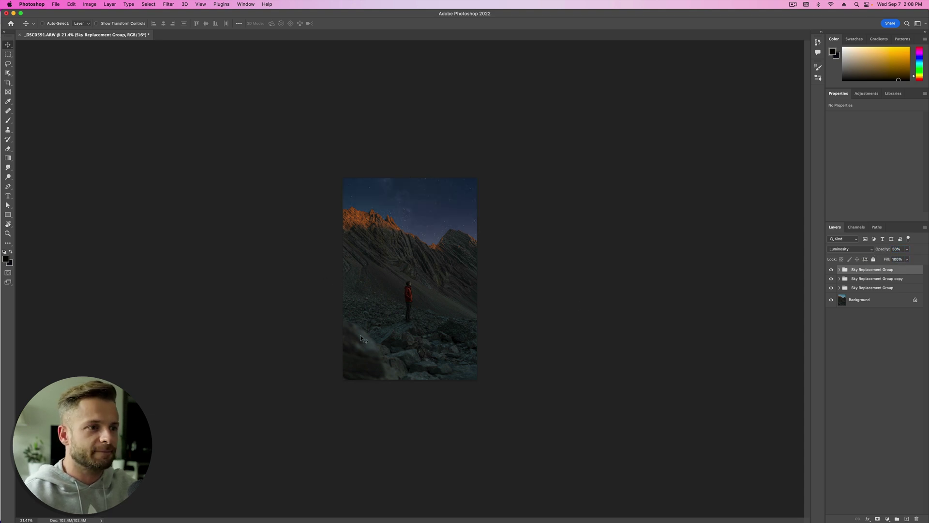
Lasso the mountain foreground on Background, paste it onto Layer 1, and check the cutout
key("l")
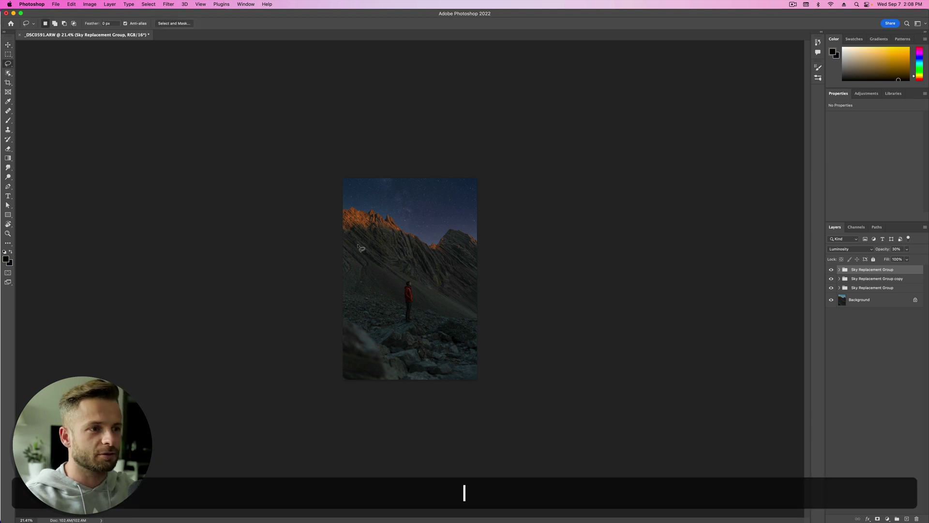
left_click(891, 299)
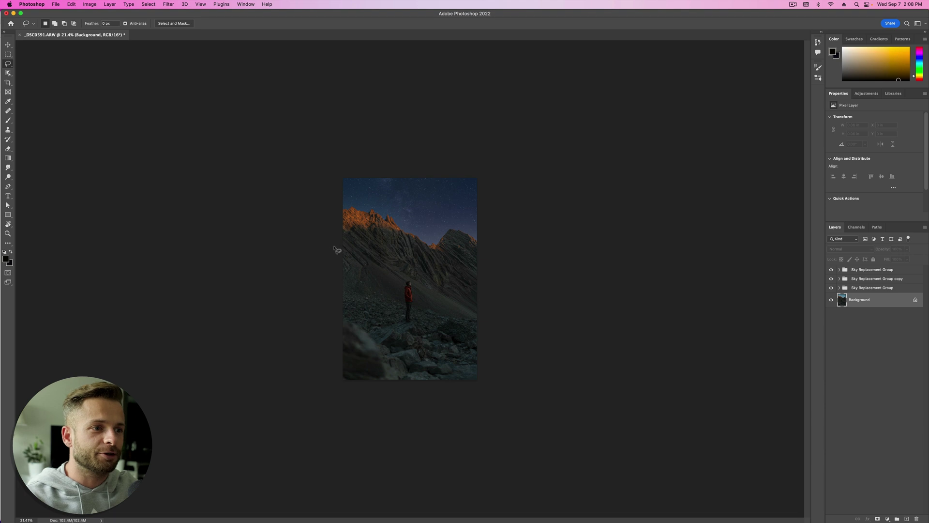
mouse_move(343, 242)
left_mouse_down()
mouse_move(392, 236)
mouse_move(435, 252)
mouse_move(452, 240)
mouse_move(472, 248)
mouse_move(508, 332)
mouse_move(512, 390)
mouse_move(349, 396)
mouse_move(310, 310)
mouse_move(318, 245)
left_mouse_up()
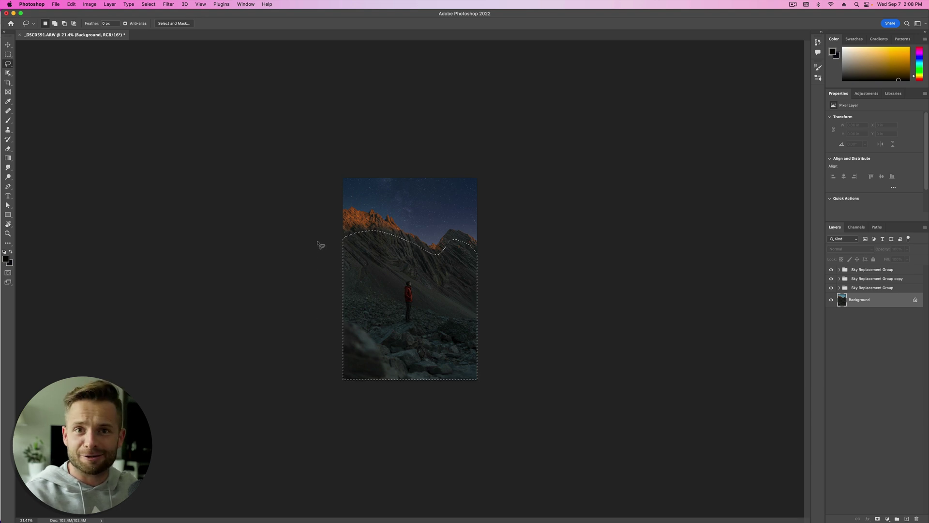
key("super+c")
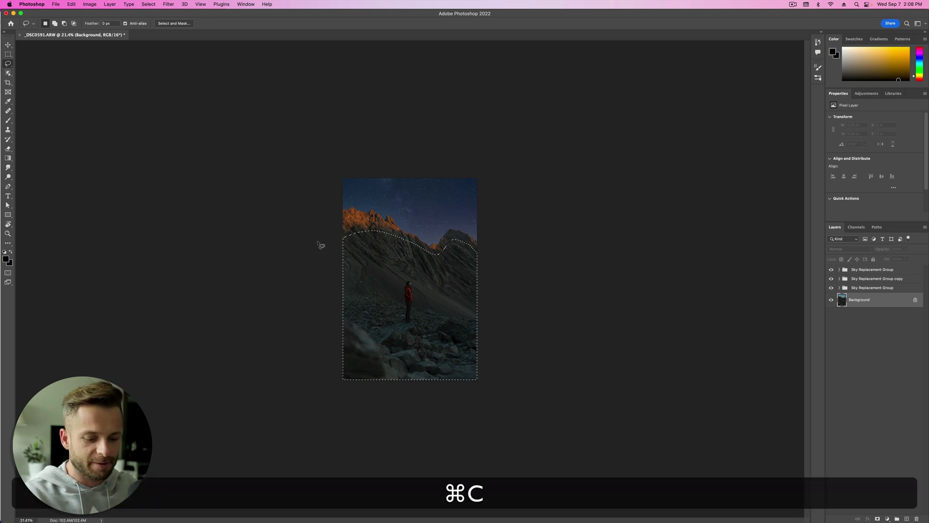
key("super+v")
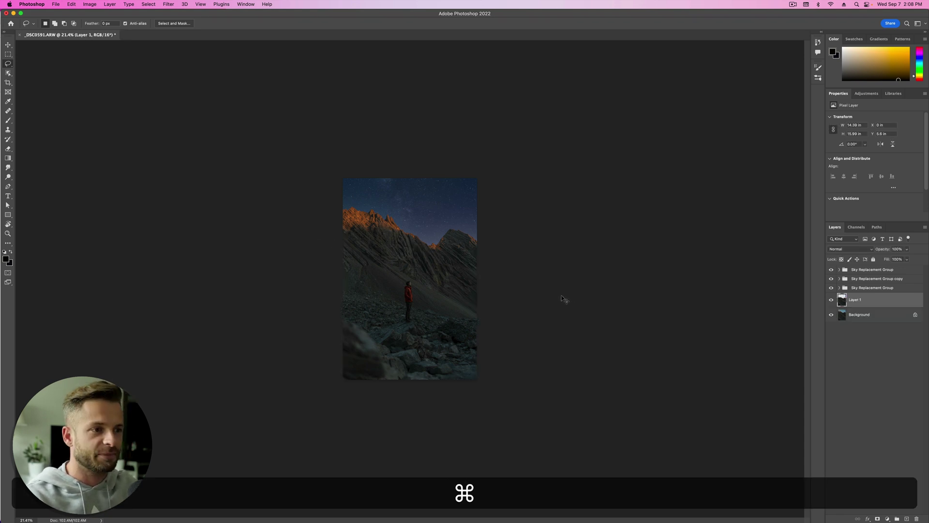
left_click(87, 4)
key("Escape")
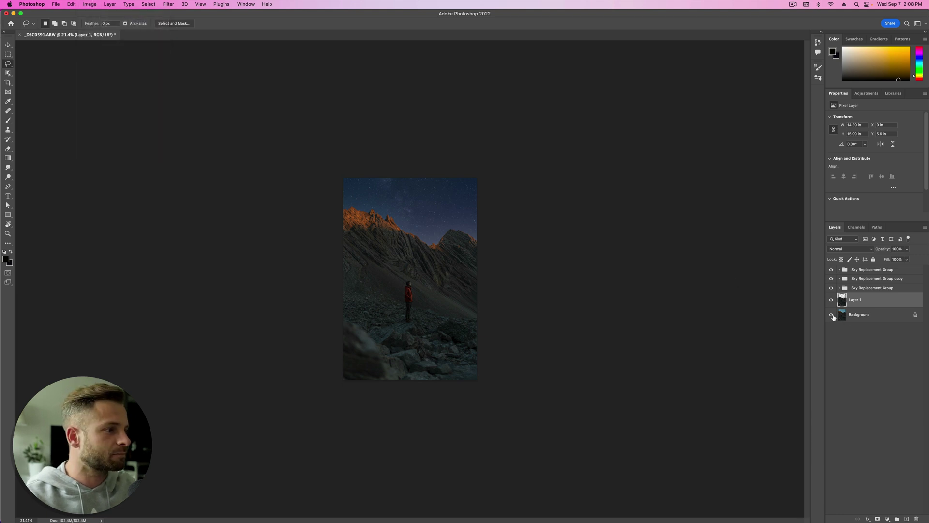
left_click(831, 315)
left_click(831, 315)
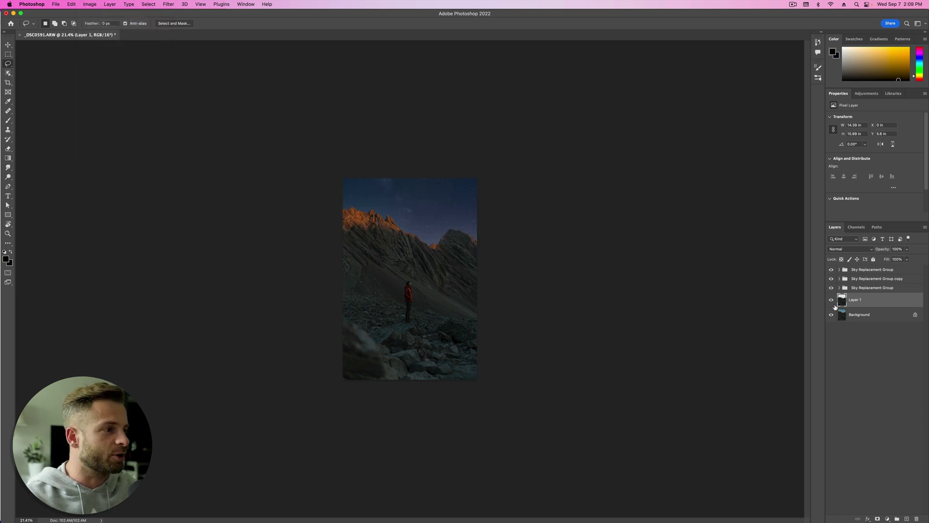
Apply a slight Hue/Saturation hue shift to Layer 1's foreground, then hide Layer 1
left_click(84, 4)
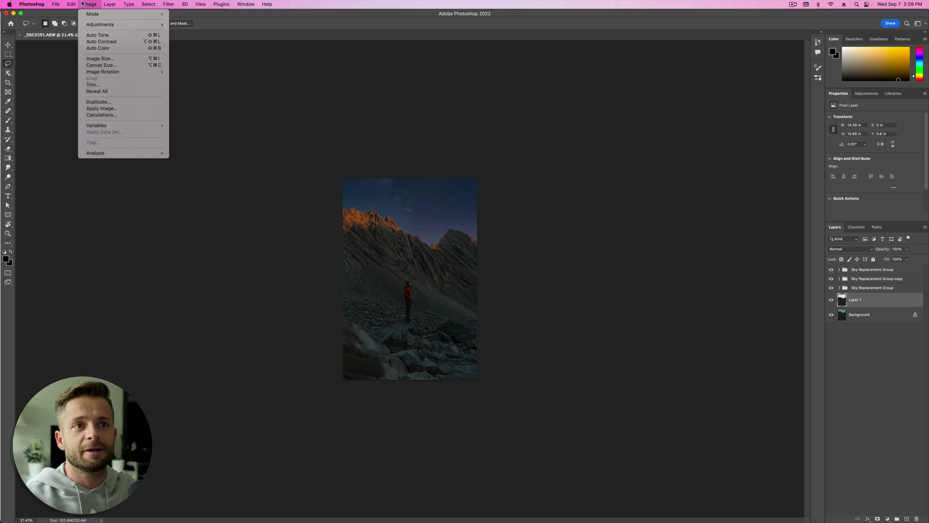
mouse_move(126, 24)
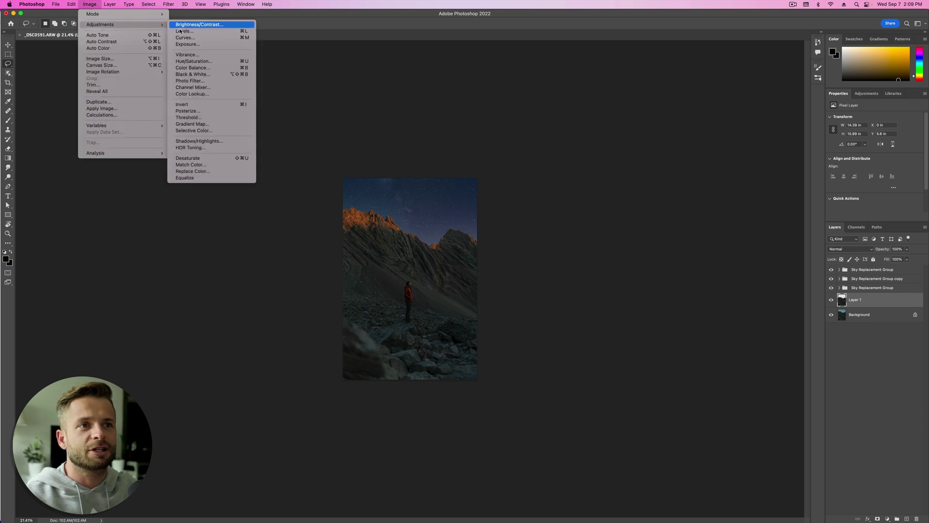
left_click(202, 61)
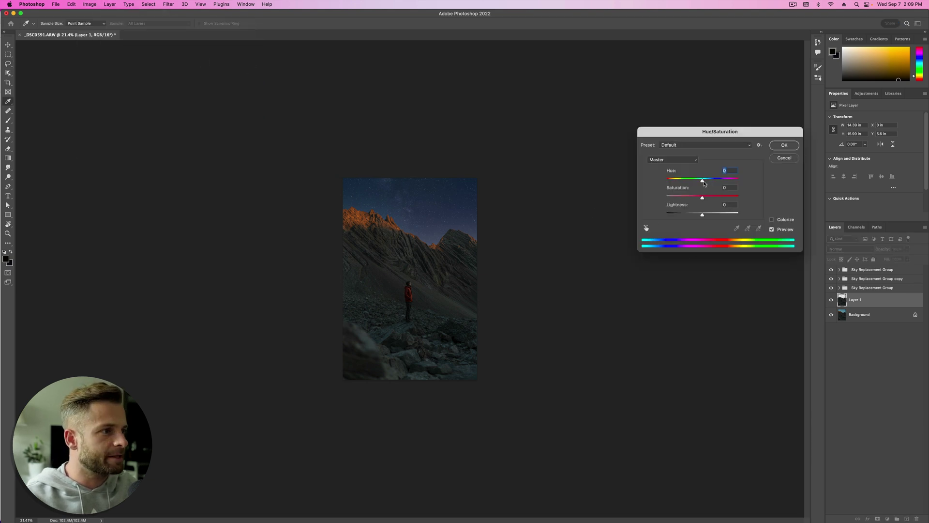
mouse_move(702, 182)
left_mouse_down()
mouse_move(713, 182)
mouse_move(704, 181)
left_mouse_up()
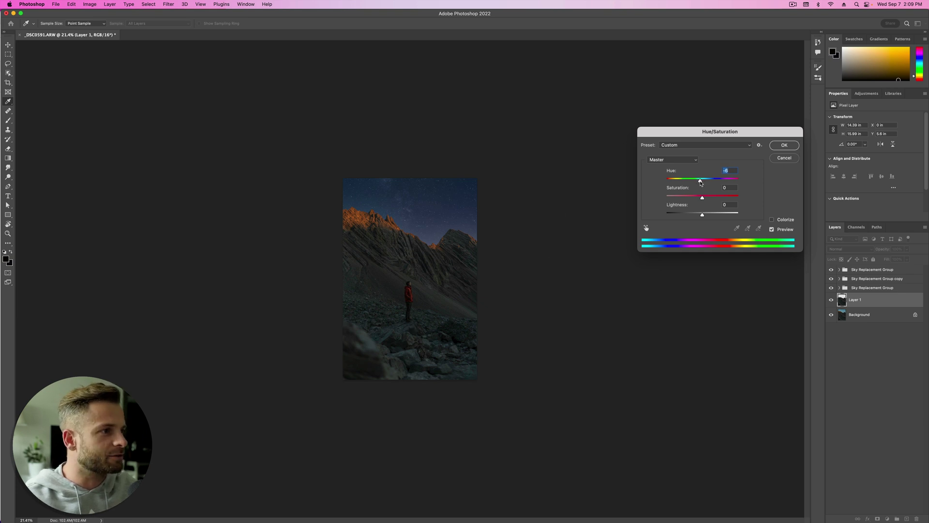
left_click_drag(700, 183, 698, 183)
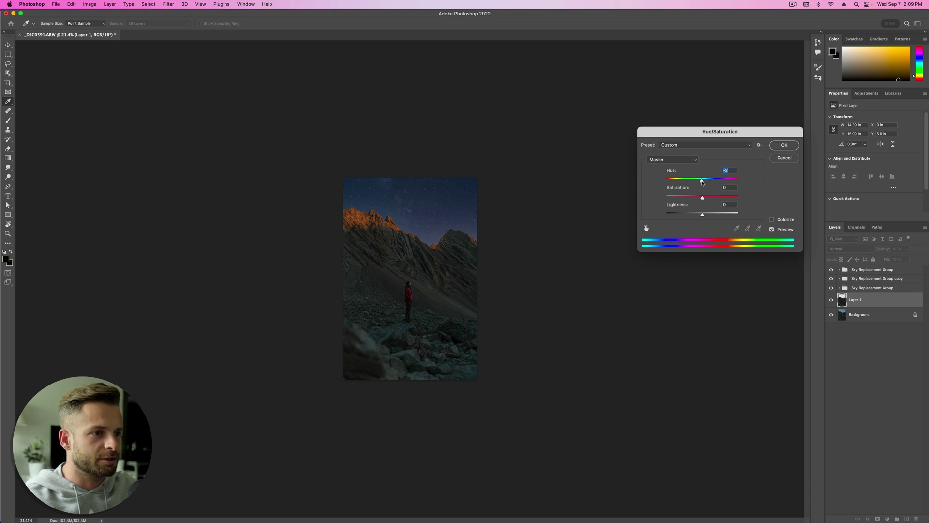
left_click_drag(702, 182, 706, 183)
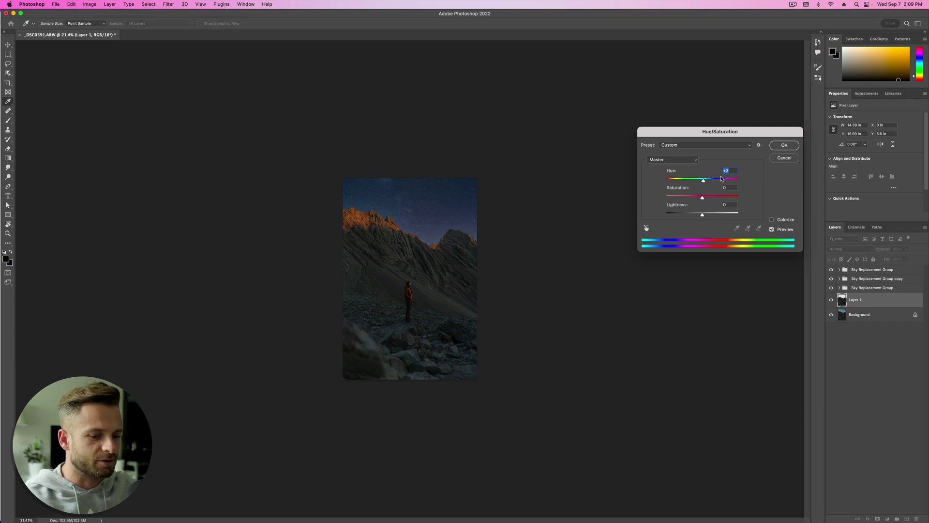
left_click(784, 145)
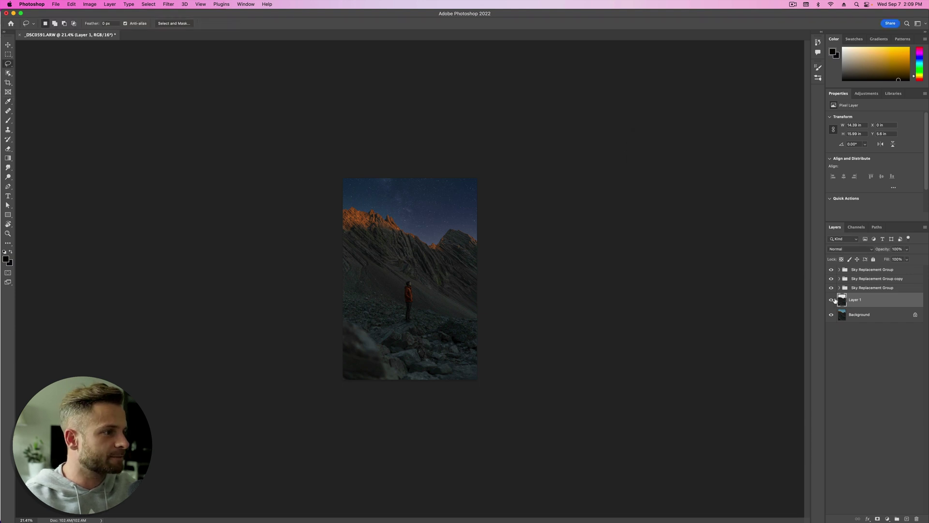
left_click(831, 300)
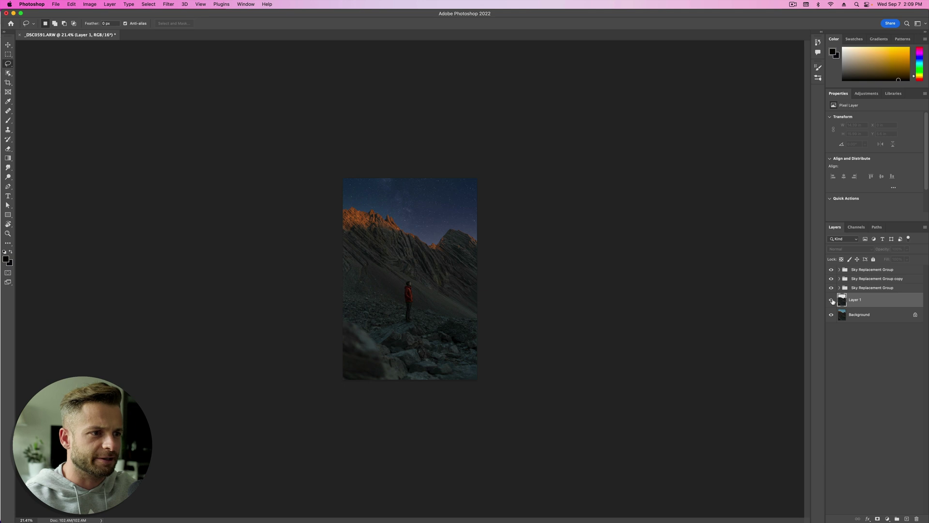
scroll(454, 366, "up", 5)
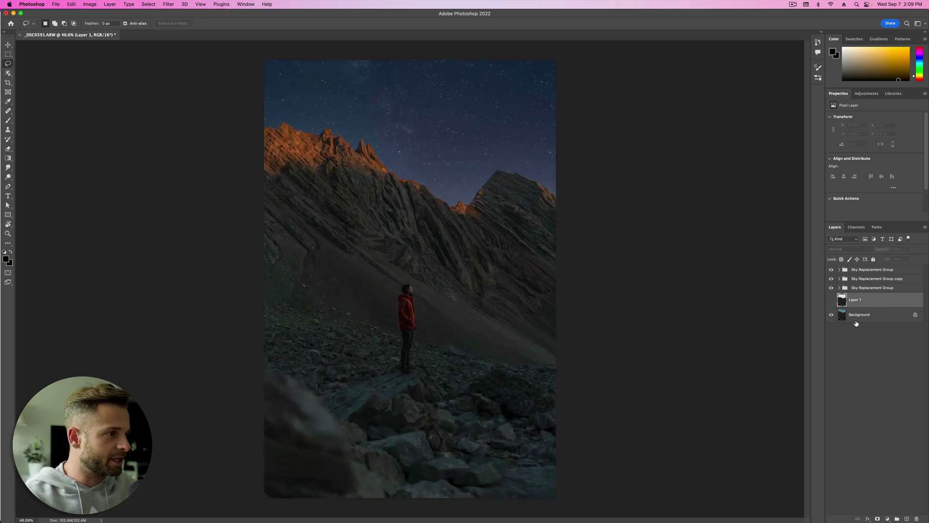
Lasso the rocks below the man's feet from Background onto Layer 2, placed above Layer 1
left_click(868, 318)
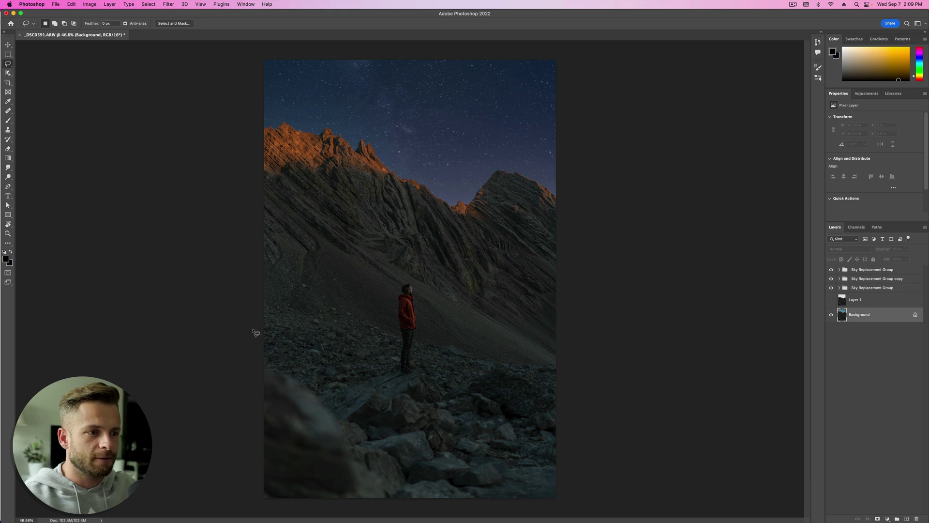
mouse_move(261, 330)
left_mouse_down()
mouse_move(566, 371)
mouse_move(564, 508)
mouse_move(194, 517)
mouse_move(203, 333)
left_mouse_up()
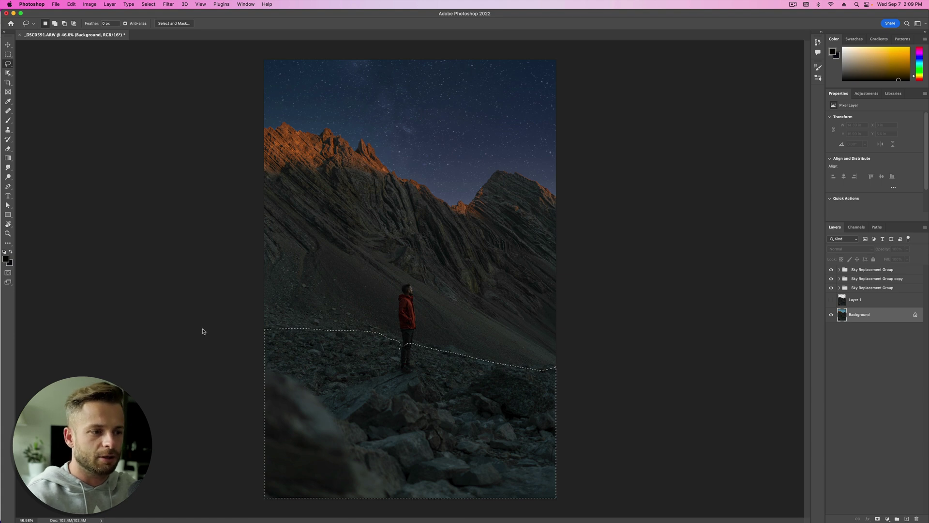
key("super+c")
key("super+v")
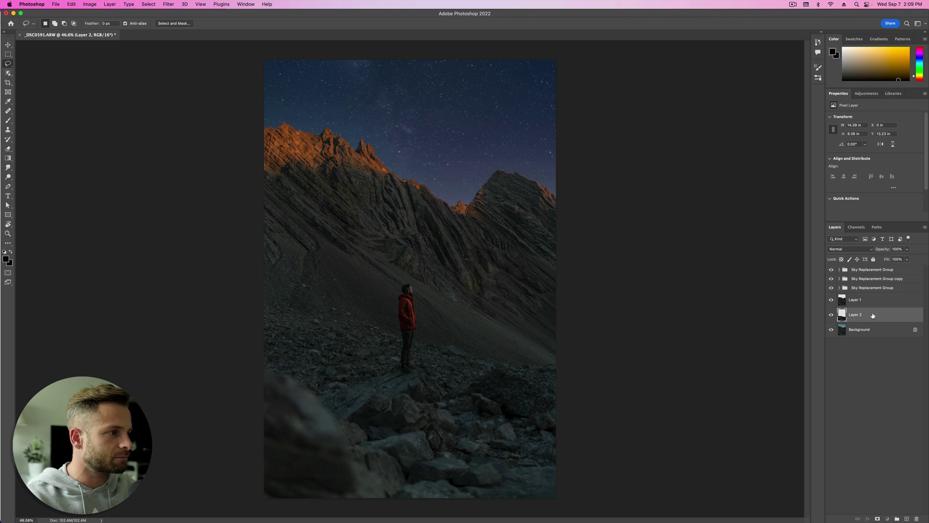
left_click_drag(872, 315, 869, 300)
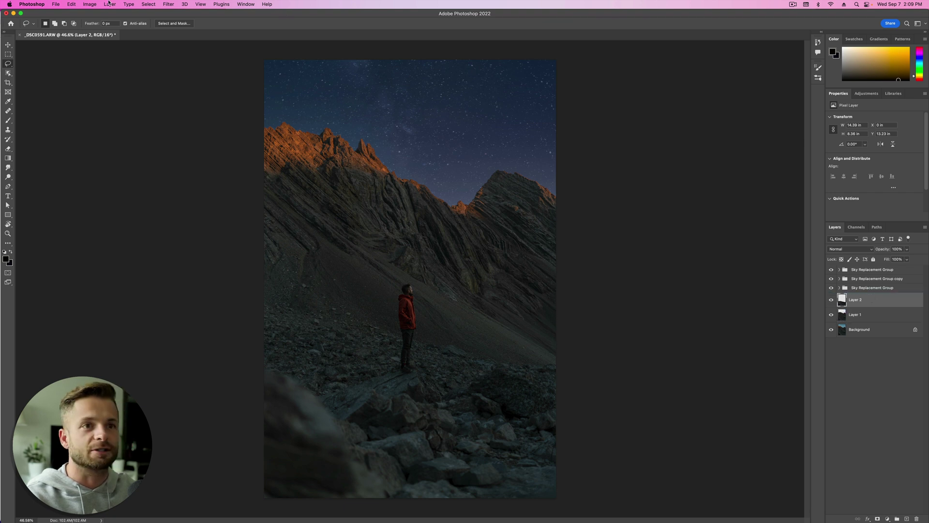
left_click(90, 4)
Apply Hue/Saturation to Layer 2's rocks with Hue +16 and Lightness -22
mouse_move(126, 25)
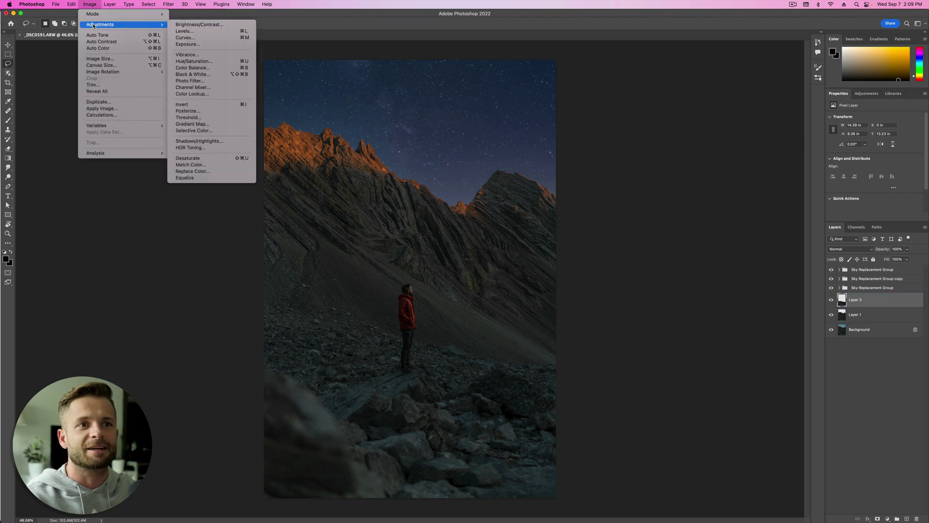
left_click(205, 61)
left_click(707, 182)
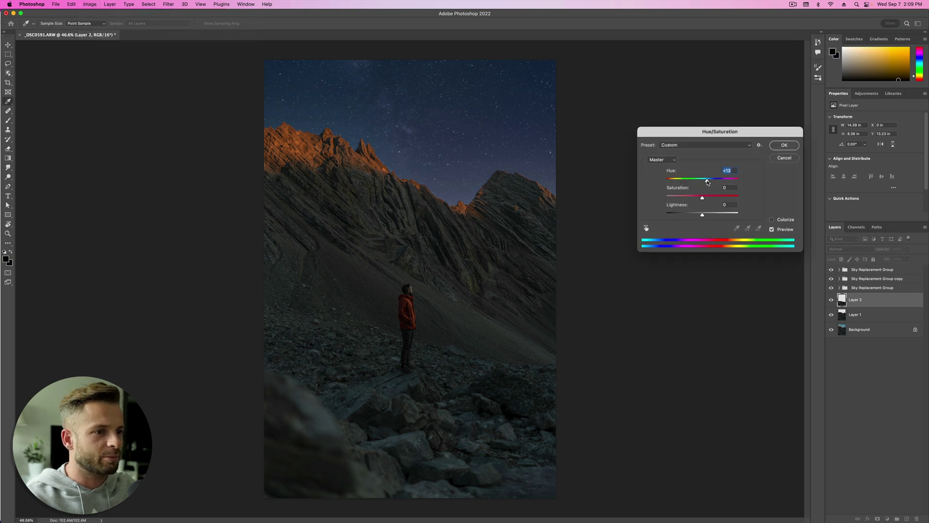
mouse_move(707, 182)
left_mouse_down()
mouse_move(716, 183)
mouse_move(708, 182)
left_mouse_up()
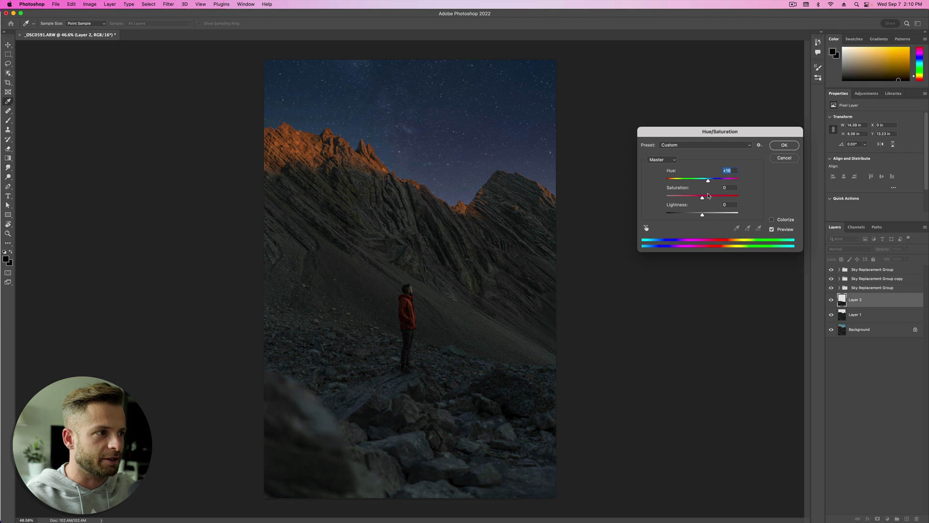
left_click_drag(702, 217, 695, 217)
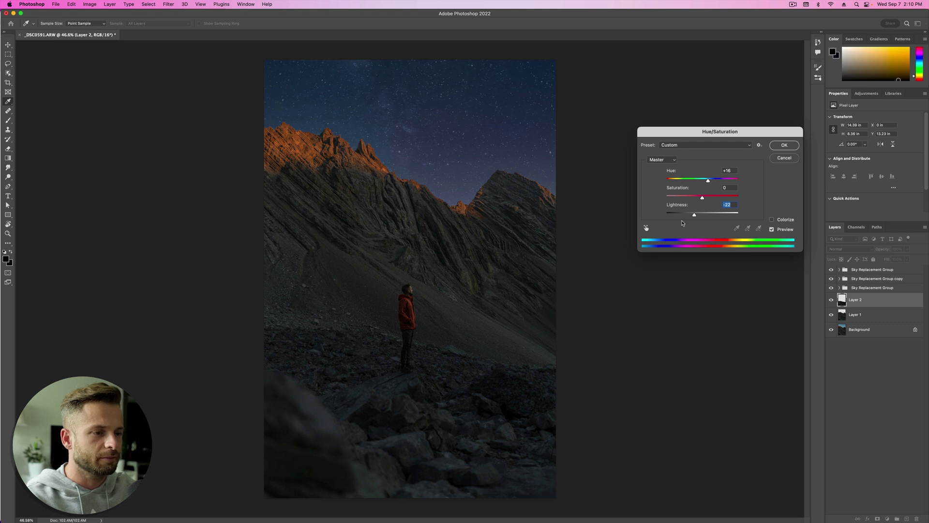
left_click(784, 145)
Zoom out and switch to the Eraser, settling the brush size at 800
key("l")
key("super+minus")
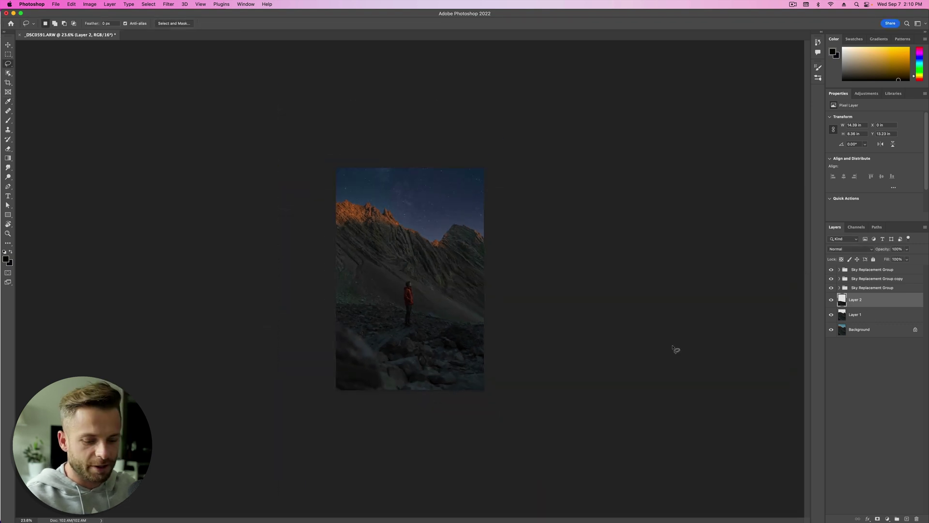
key("e")
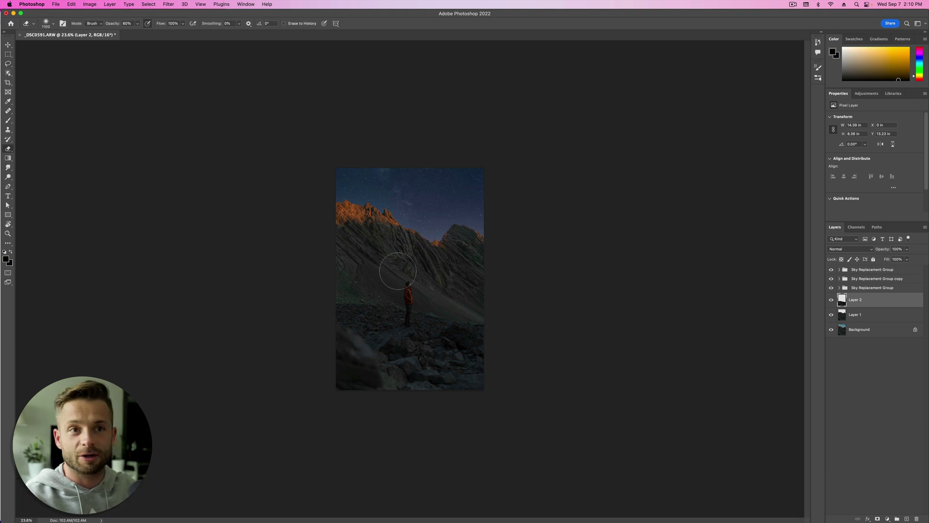
left_click(53, 24)
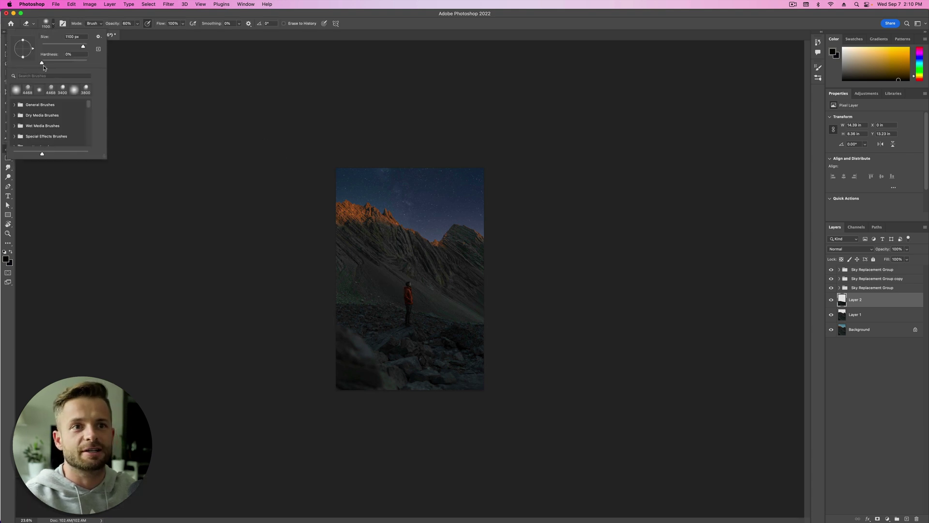
left_click(274, 277)
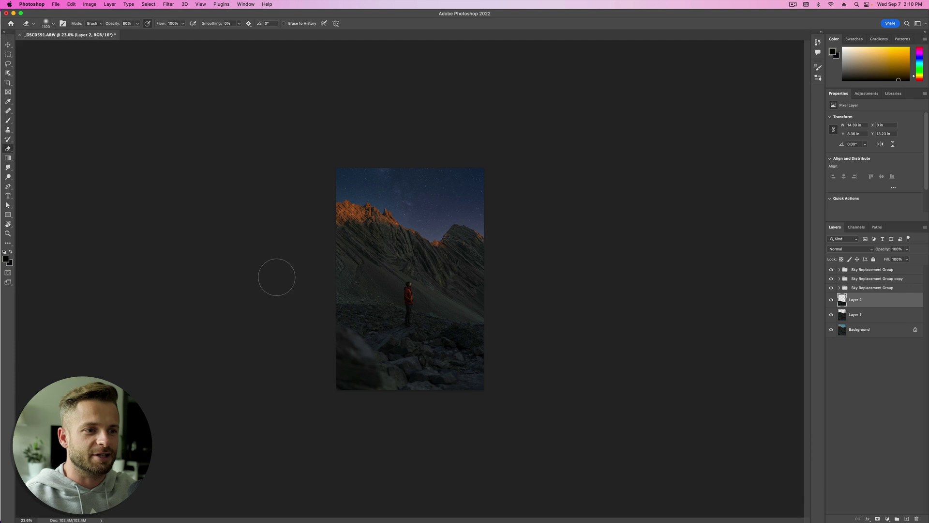
key("bracketleft")
key("bracketleft")
key("bracketleft")
key("bracketright")
key("bracketright")
key("bracketright")
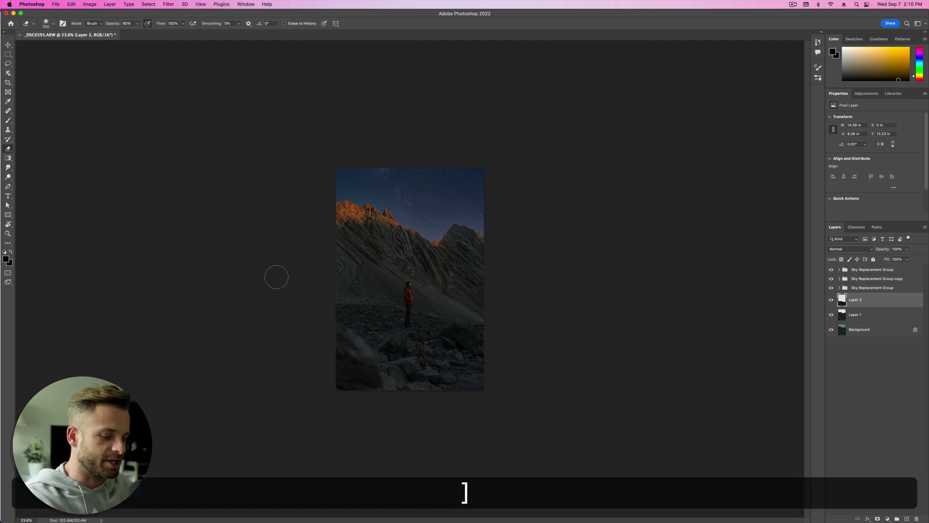
key("bracketright")
key("bracketright")
key("bracketleft")
key("bracketleft")
key("bracketleft")
key("bracketright")
key("bracketright")
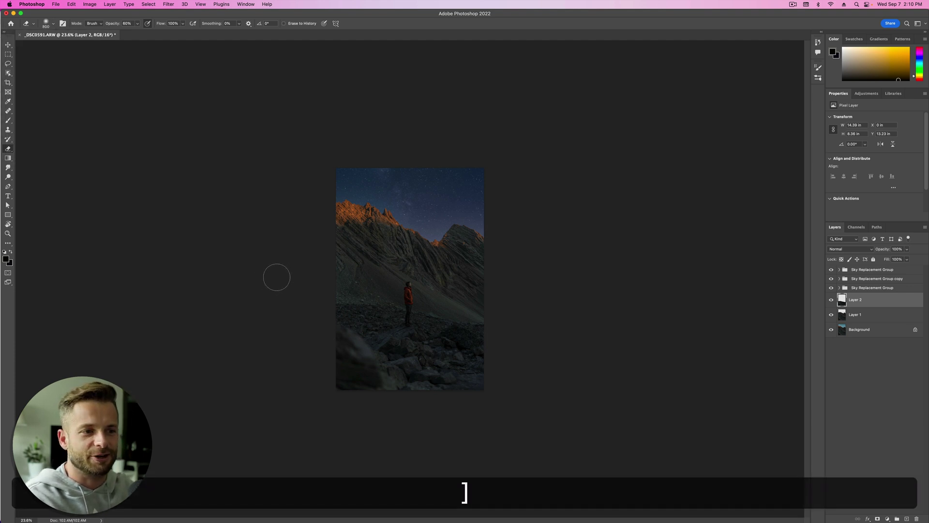
key("bracketleft")
key("bracketleft")
key("bracketleft")
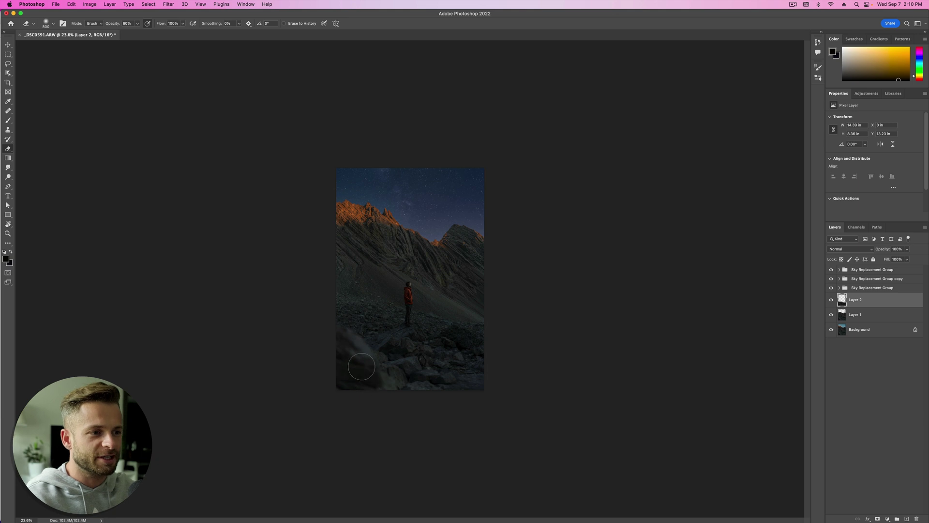
Try a non-proportional Free Transform stretch of Layer 2 upward, then undo it
key("super+t")
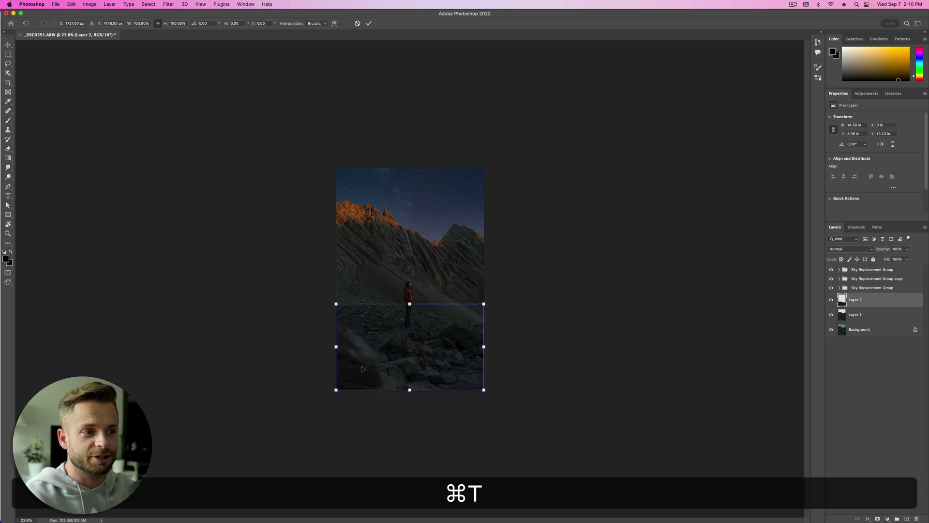
key("shift")
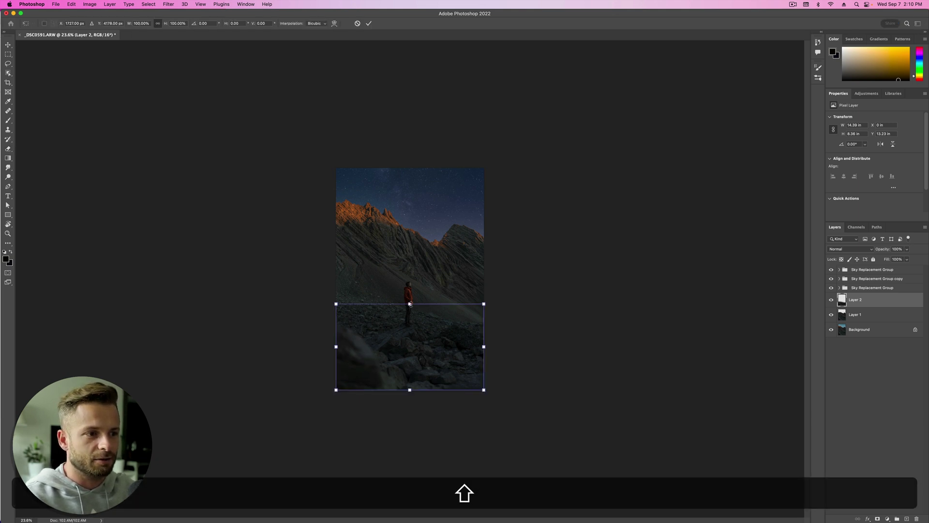
left_click_drag(409, 304, 410, 300)
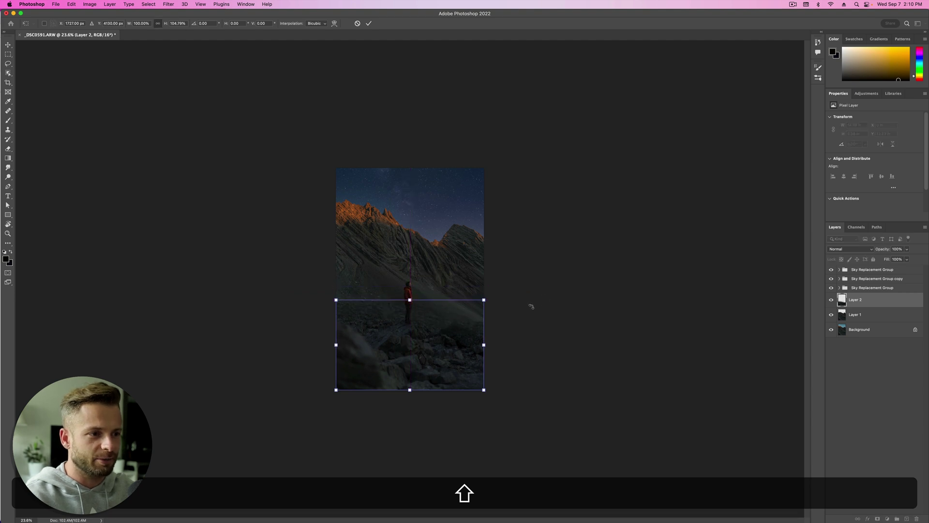
key("Return")
key("cmd+z")
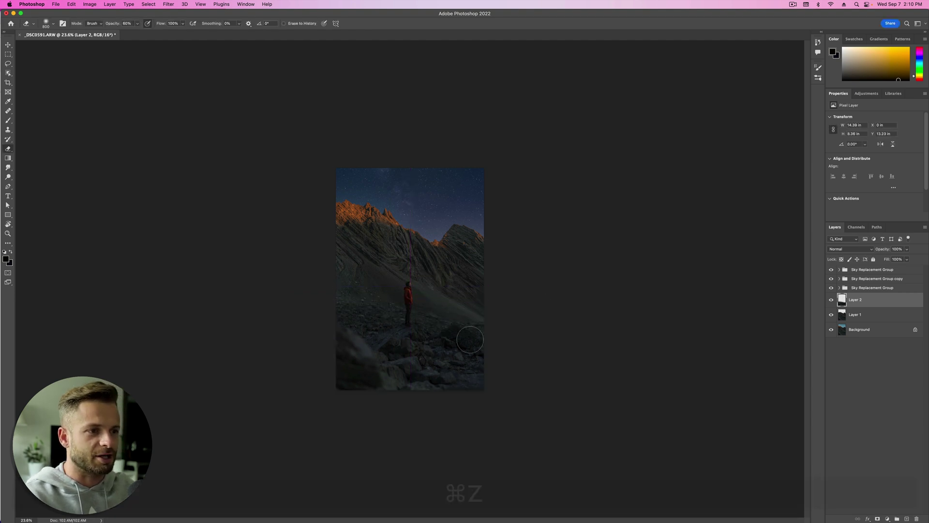
Lower Layer 2's opacity to 69%
scroll(422, 365, "up", 3)
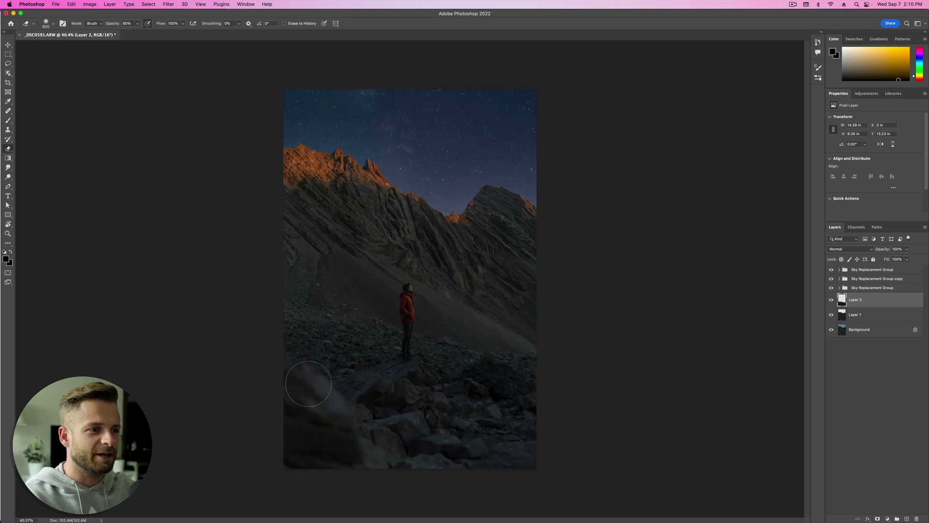
scroll(352, 380, "up", 2)
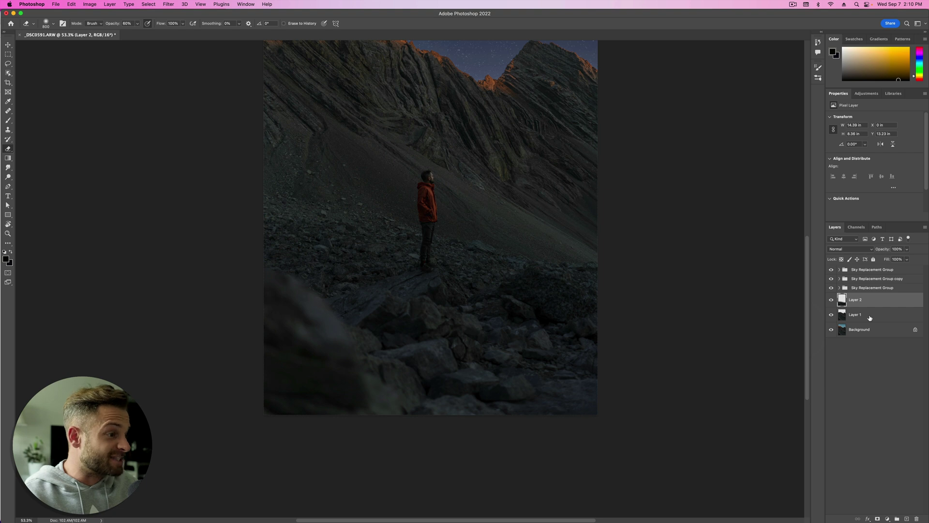
left_click_drag(884, 250, 875, 250)
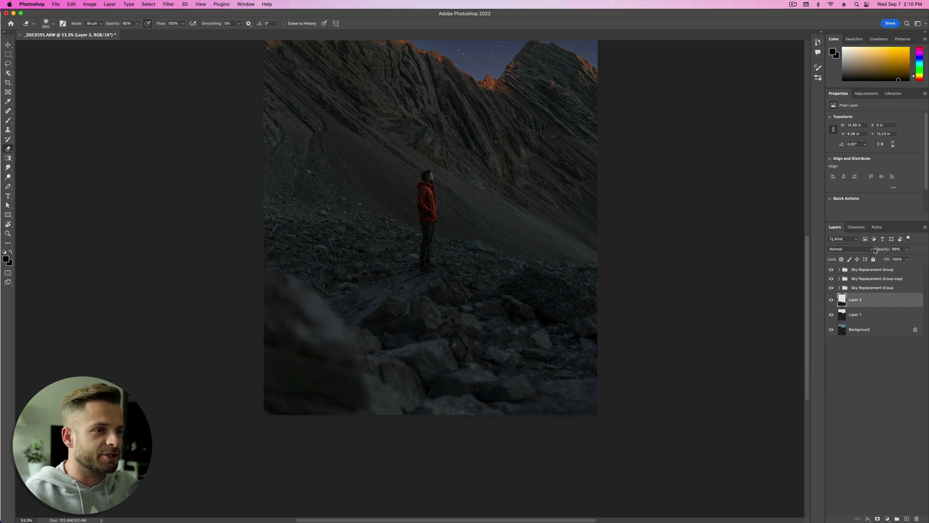
scroll(509, 392, "down", 3)
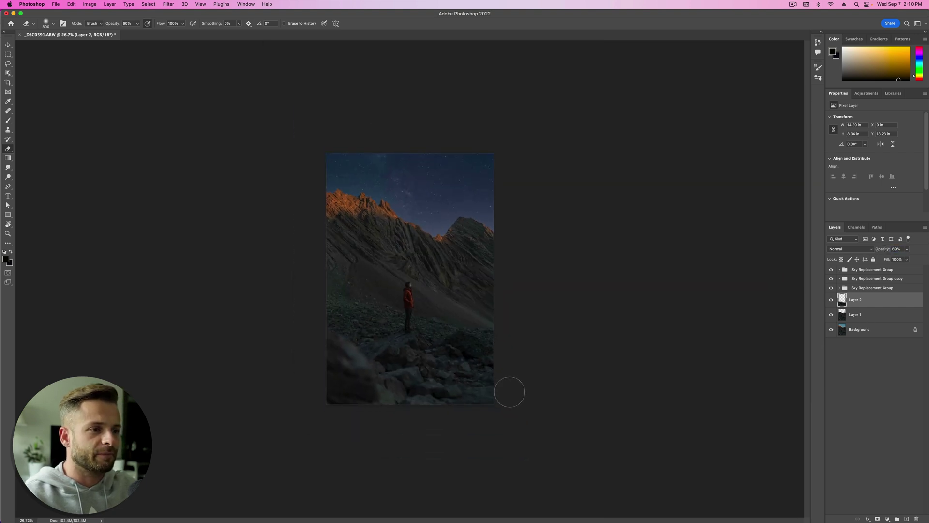
scroll(510, 392, "down", 1)
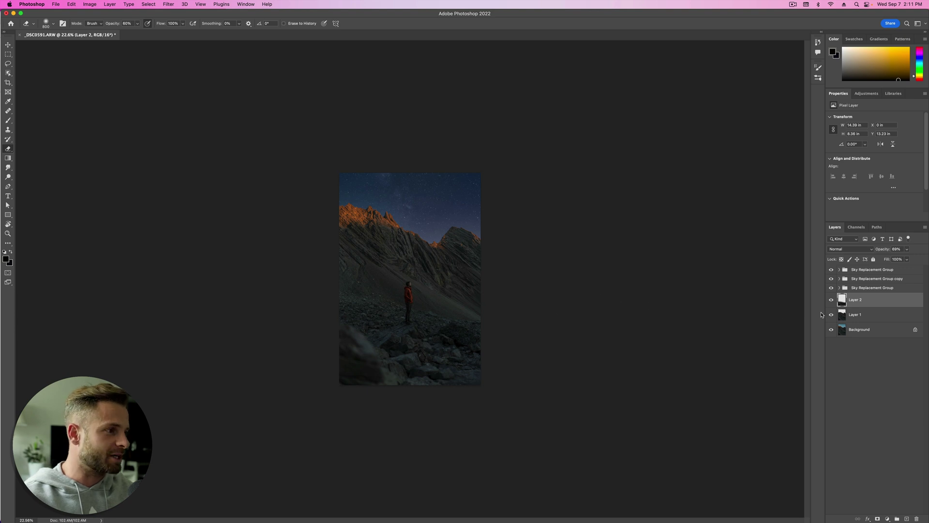
Merge Layer 2, Layer 1 and Background into a single Background and check it
left_click(870, 330, "shift")
right_click(870, 330)
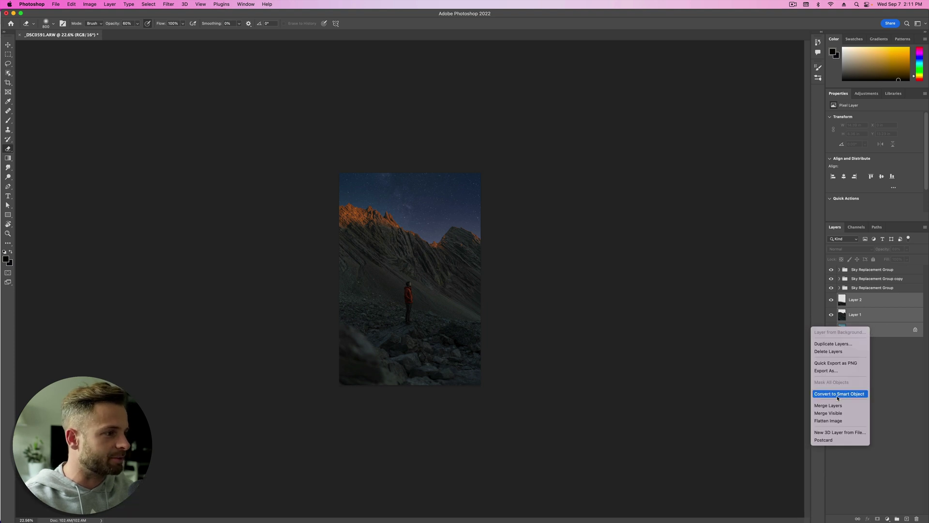
left_click(829, 406)
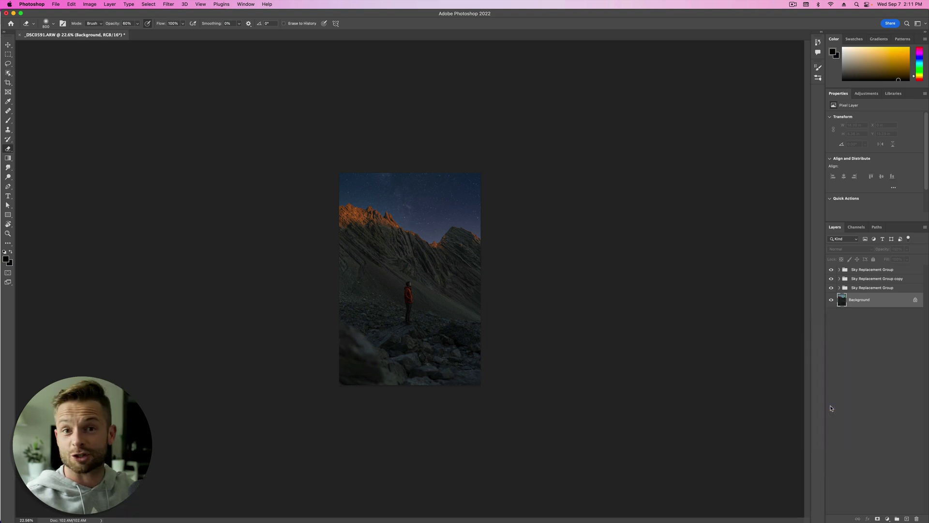
left_click(832, 299)
left_click(831, 299)
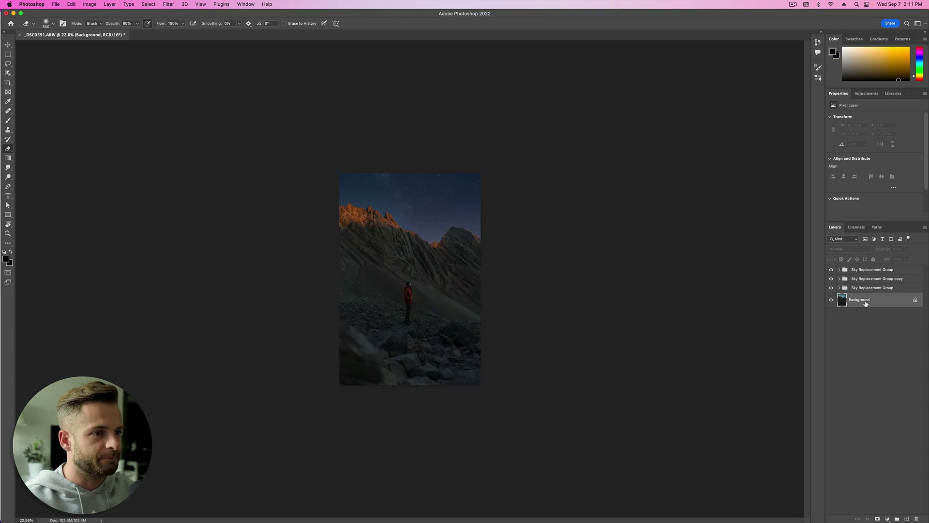
Duplicate the merged Background by copy-paste and set the copy to Multiply blending
key("super")
key("super+c")
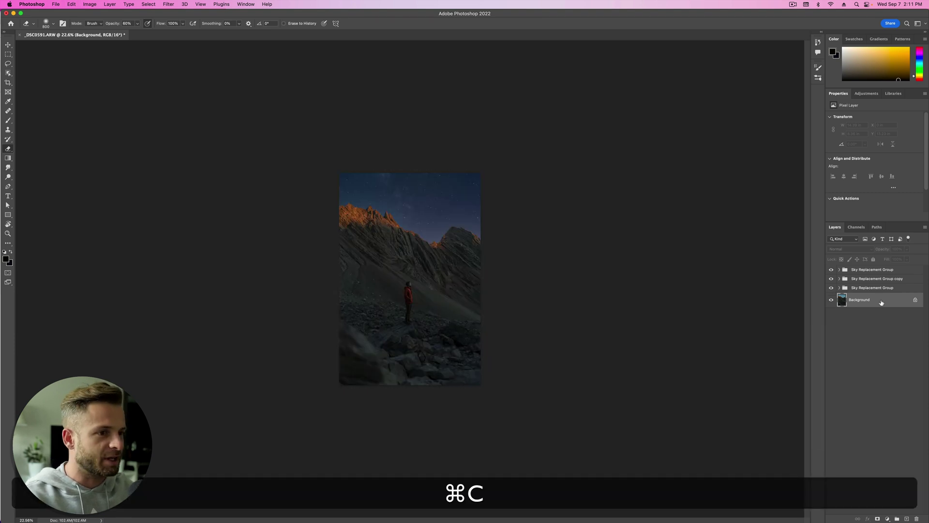
key("super+v")
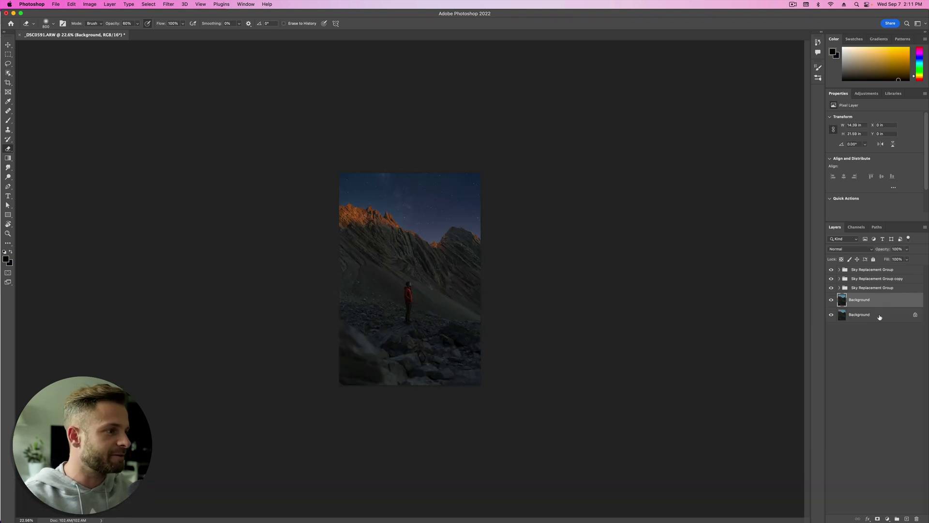
right_click(880, 316)
left_click(869, 305)
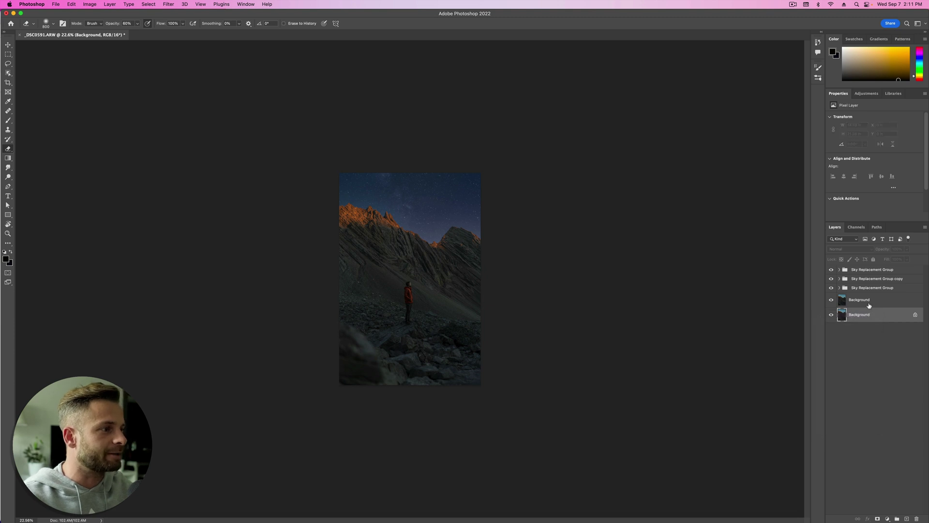
left_click(868, 305)
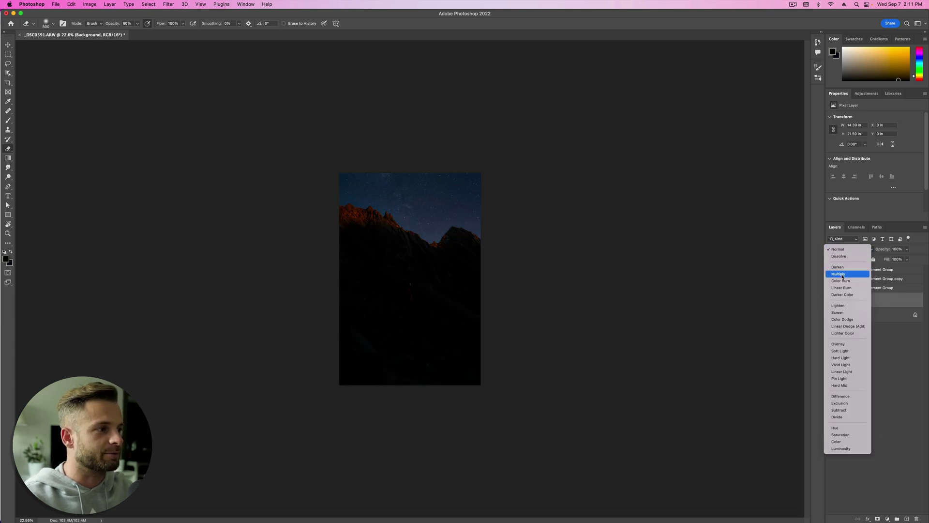
left_click(842, 275)
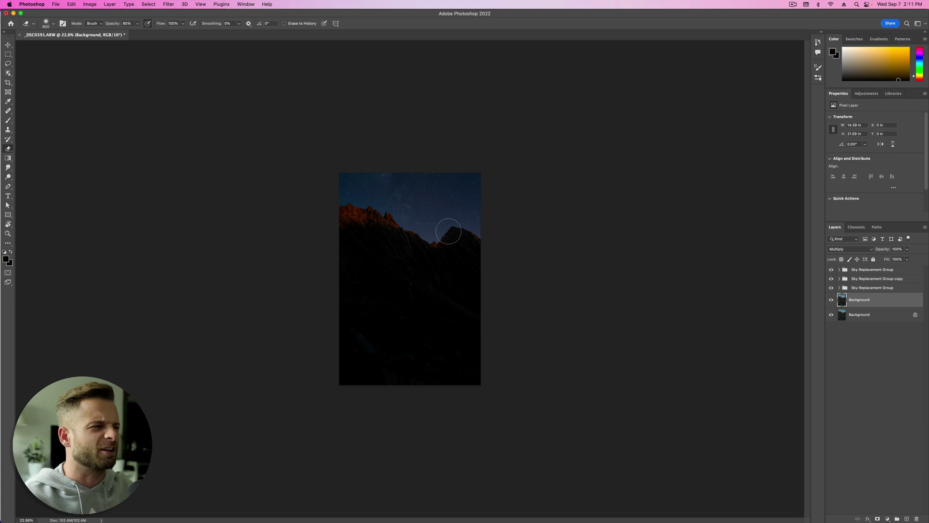
Apply Levels to the Multiply copy with midtones at 4.39 and the white input at 133
left_click(89, 4)
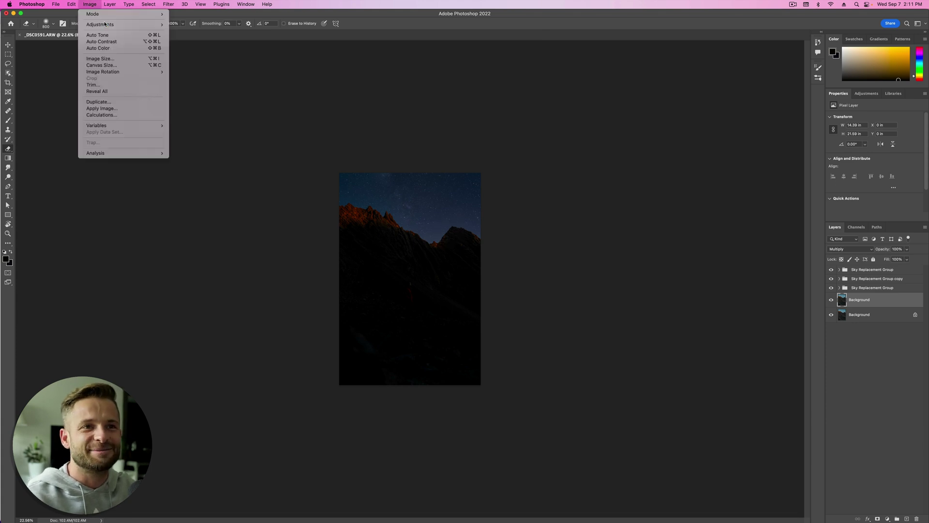
mouse_move(112, 27)
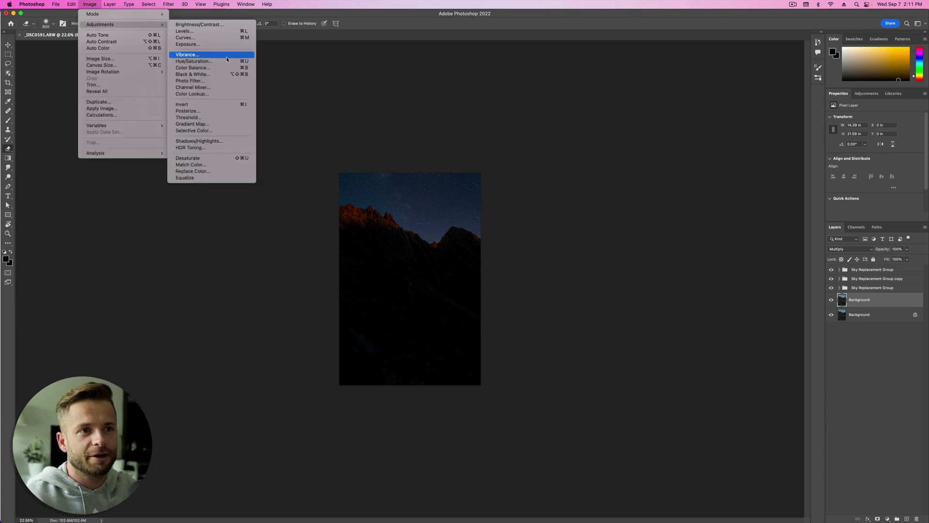
left_click(220, 31)
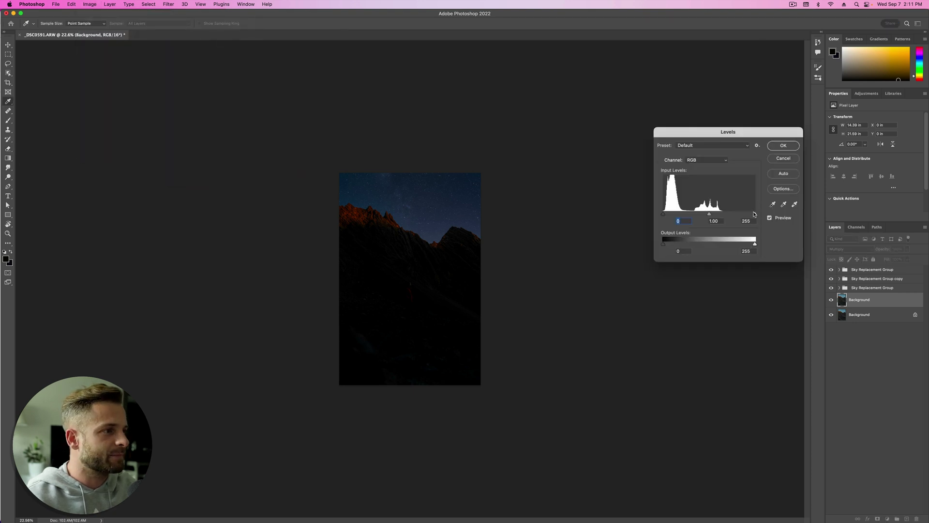
left_click_drag(709, 214, 668, 216)
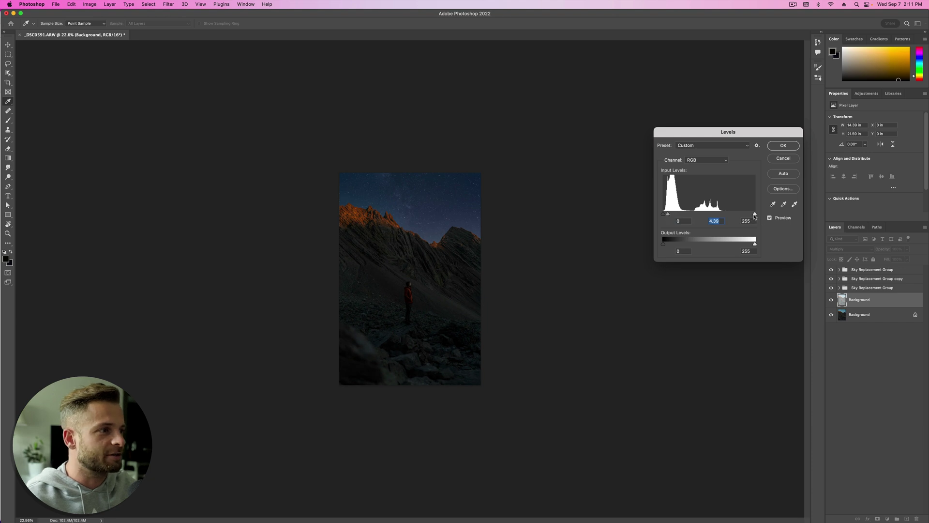
left_click_drag(754, 214, 712, 227)
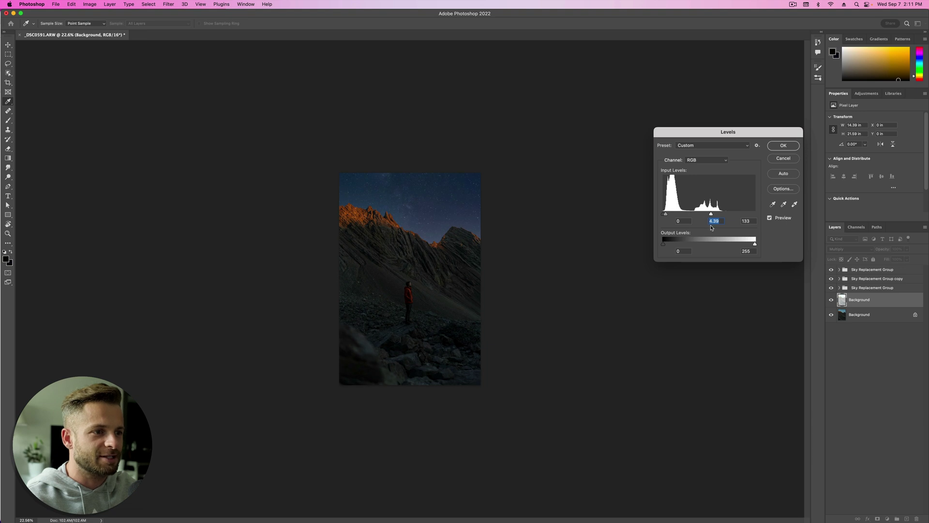
left_click(783, 145)
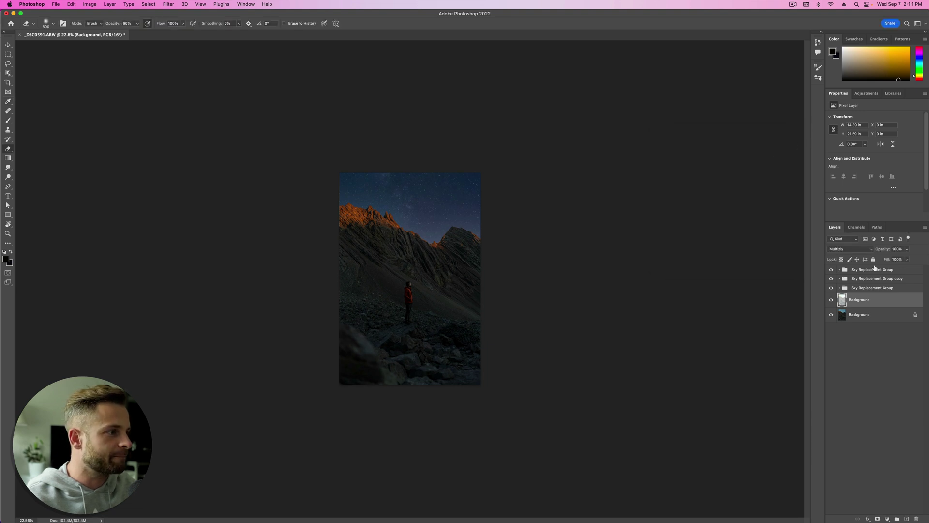
Toggle the Multiply layer to compare, erase over the red-jacketed figure, then undo that stroke
left_click(832, 300)
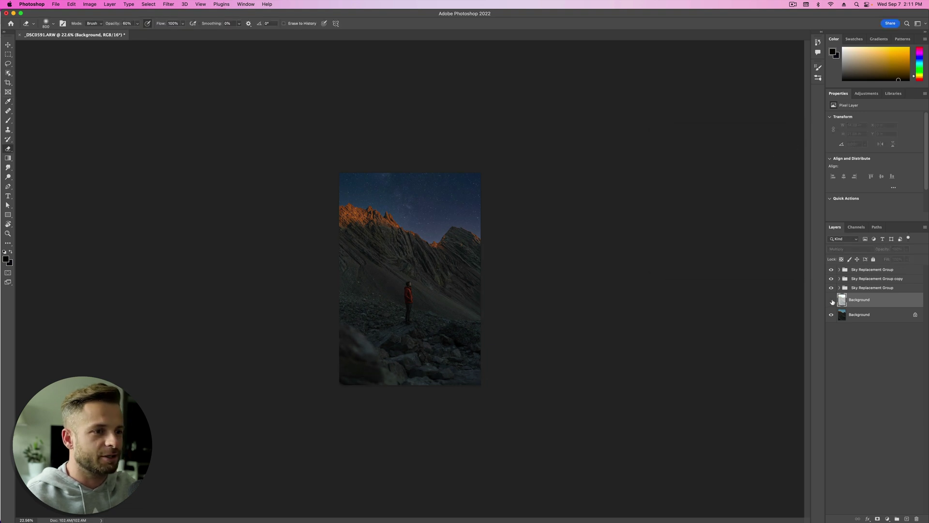
left_click(832, 300)
left_click(831, 299)
left_click(832, 299)
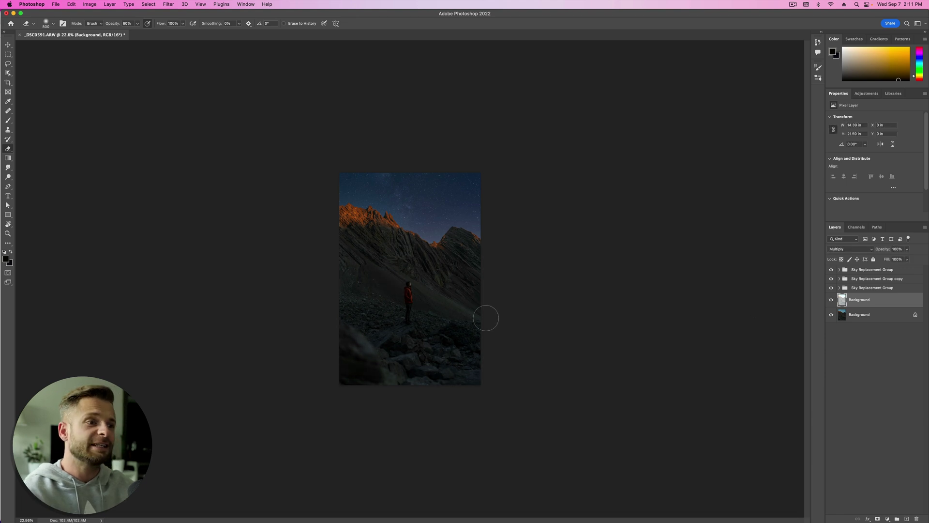
scroll(486, 318, "up", 5)
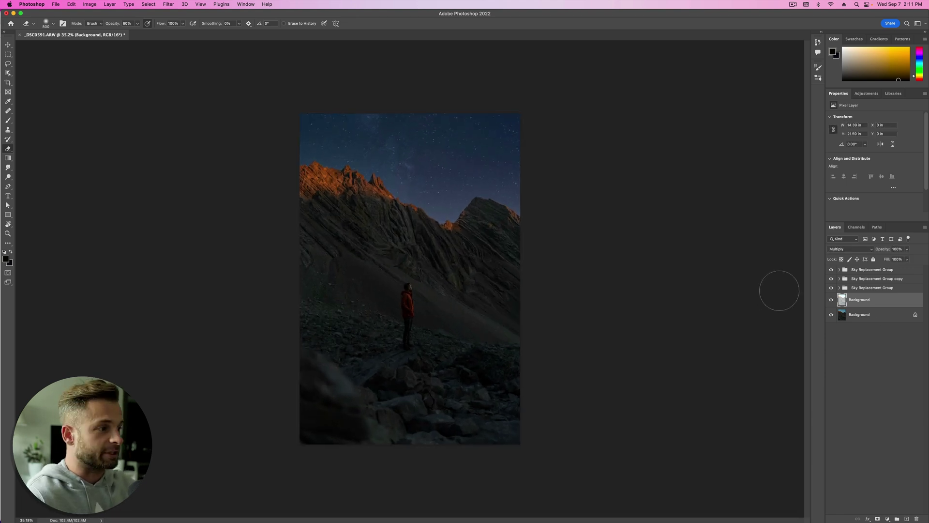
key("bracketleft")
key("bracketleft")
key("bracketleft")
key("bracketleft")
key("bracketleft")
key("bracketleft")
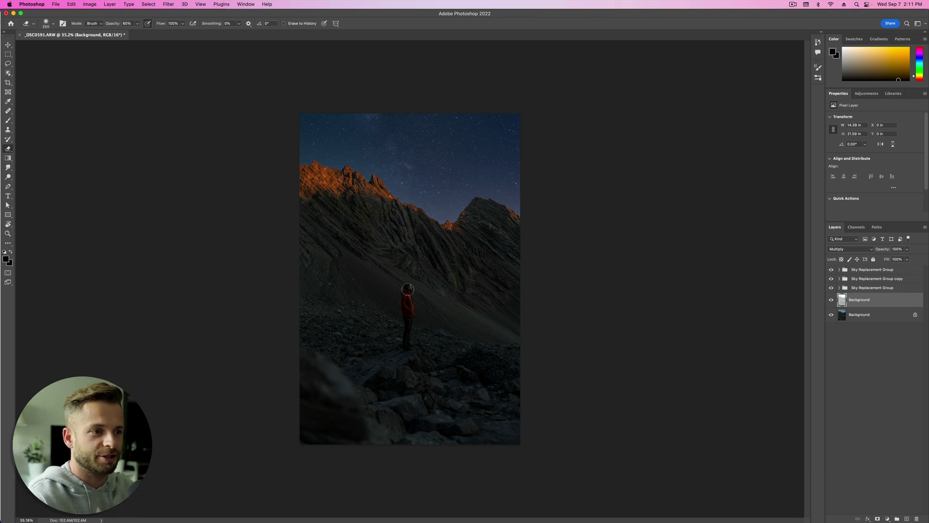
left_click_drag(408, 290, 408, 343)
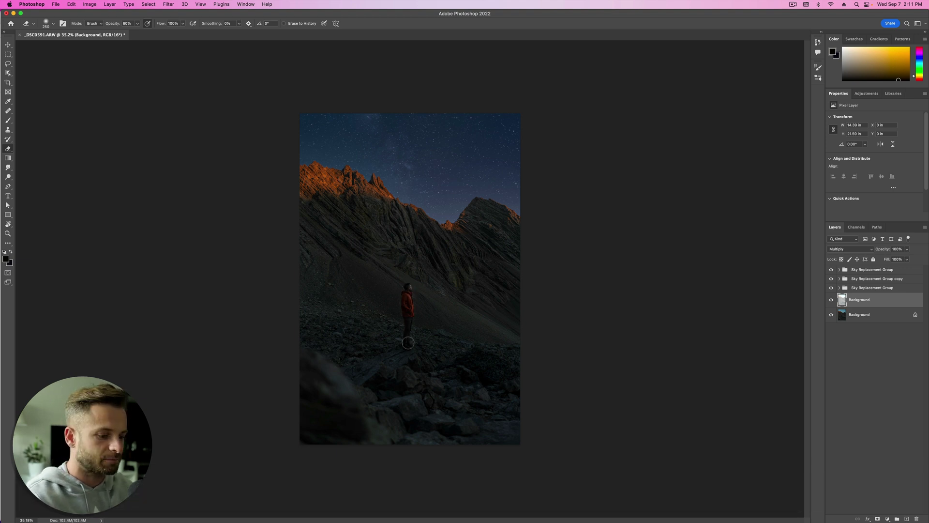
key("bracketleft")
key("bracketright")
key("bracketright")
key("bracketright")
key("bracketright")
key("bracketright")
key("bracketright")
key("bracketright")
key("bracketright")
key("bracketright")
key("bracketright")
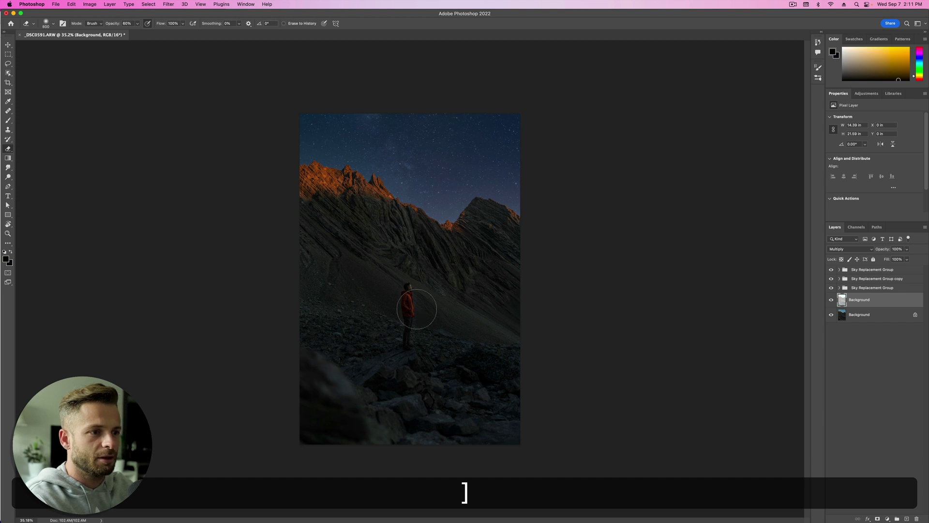
key("super+z")
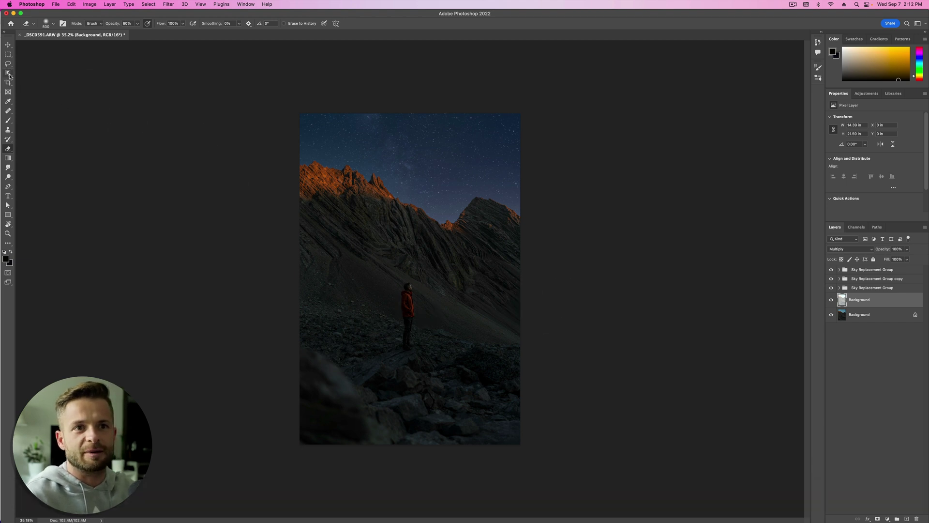
Object-select the standing person, delete him from the Multiply Background copy, and deselect
left_click(8, 73)
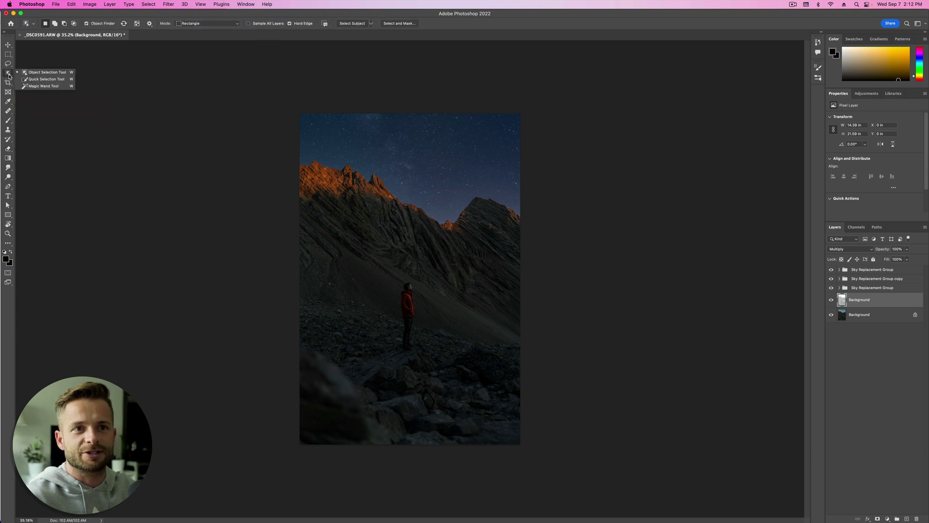
left_click(42, 74)
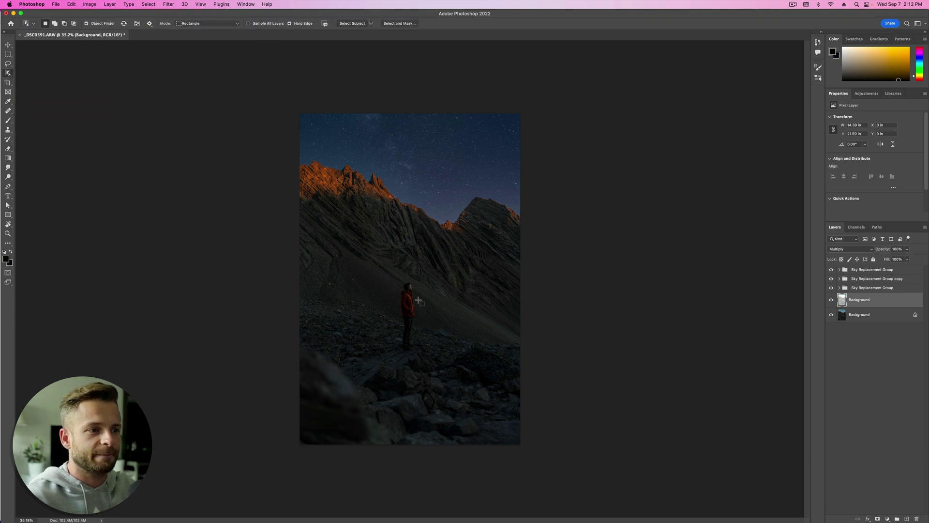
left_click_drag(389, 276, 429, 347)
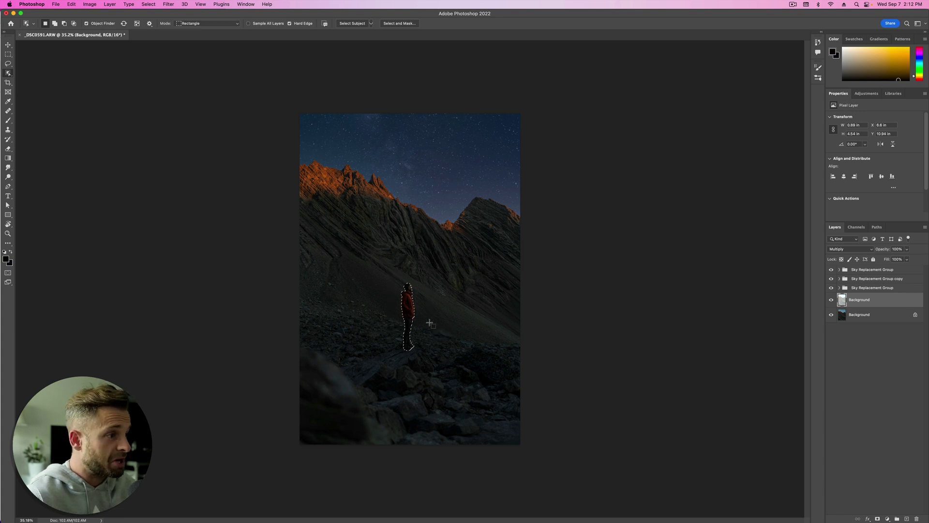
key("BackSpace")
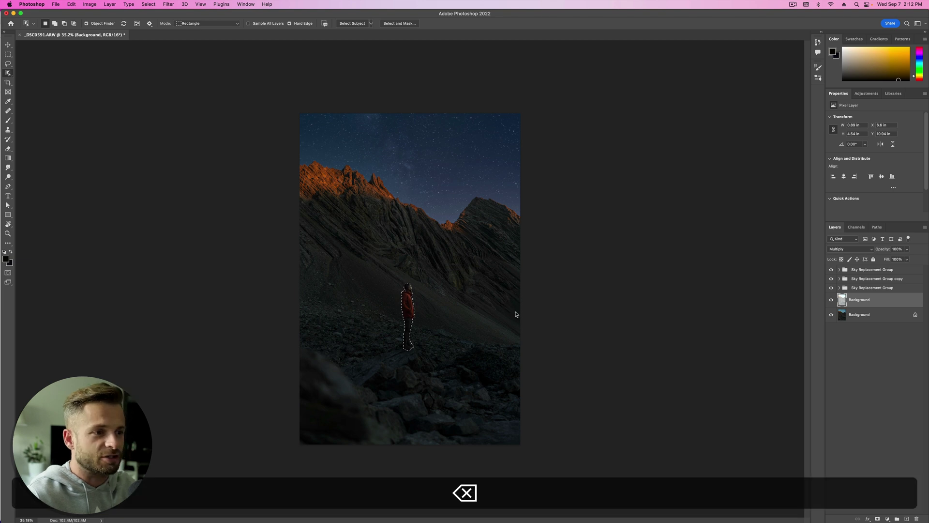
key("m")
left_click(474, 293)
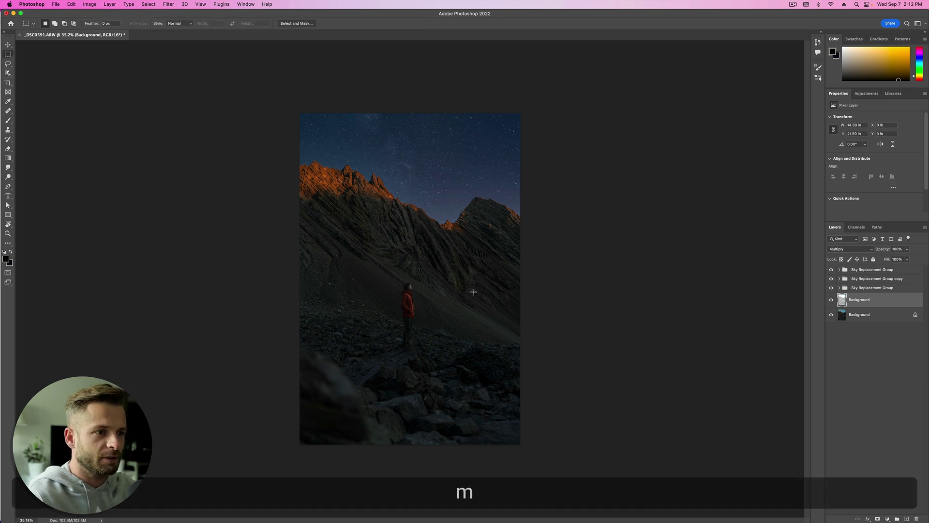
Toggle the Multiply layer off and on to compare the scene with and without it
left_click(831, 300)
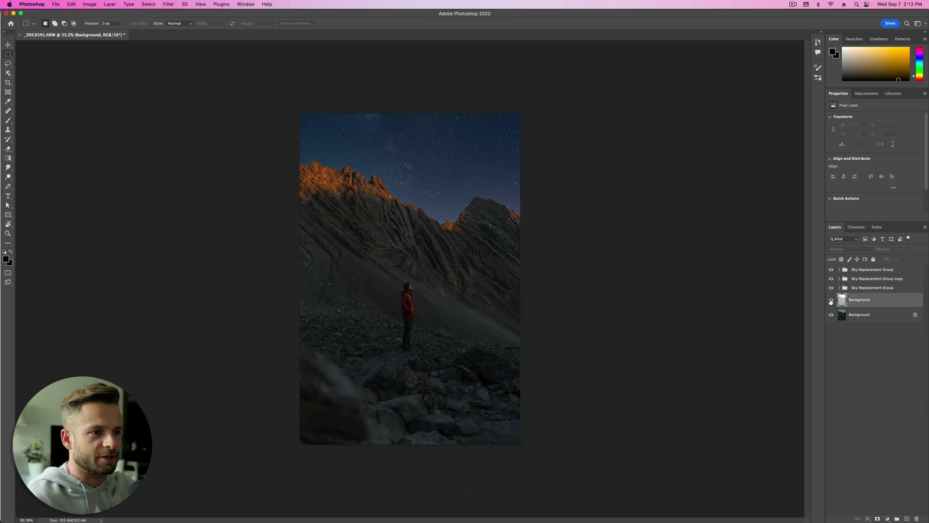
left_click(831, 300)
left_click(831, 300)
left_click(831, 300)
left_click(831, 300)
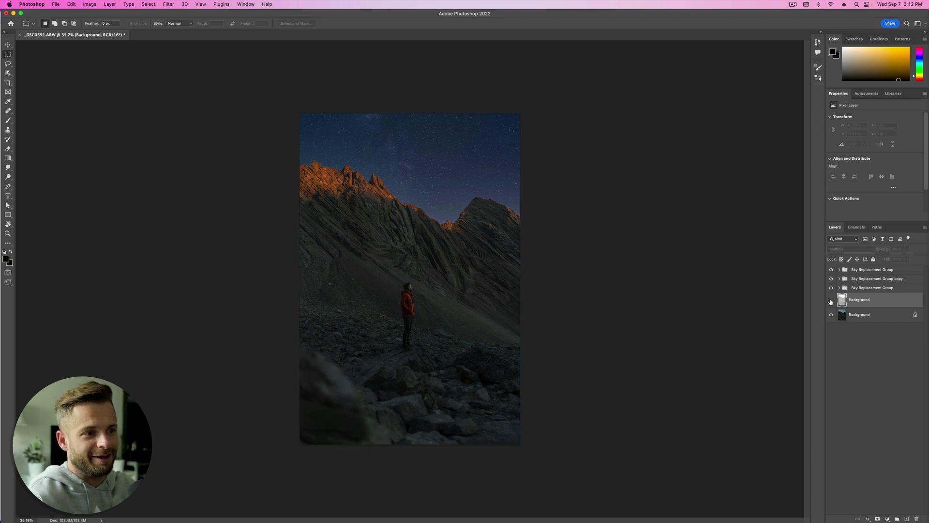
left_click(831, 300)
scroll(546, 320, "down", 3)
scroll(546, 319, "down", 1)
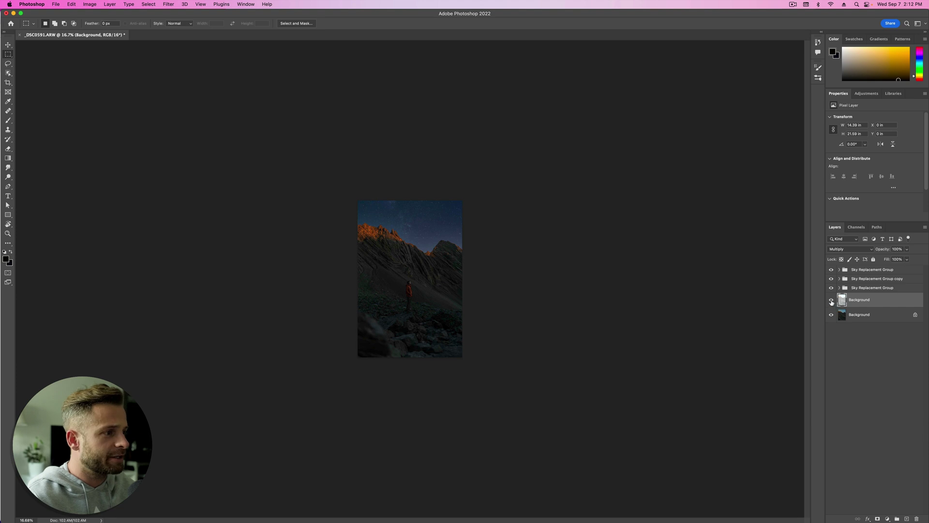
On the Multiply Background copy, apply Color Balance with midtones set to 0, -9, +8
left_click(830, 300)
left_click(831, 300)
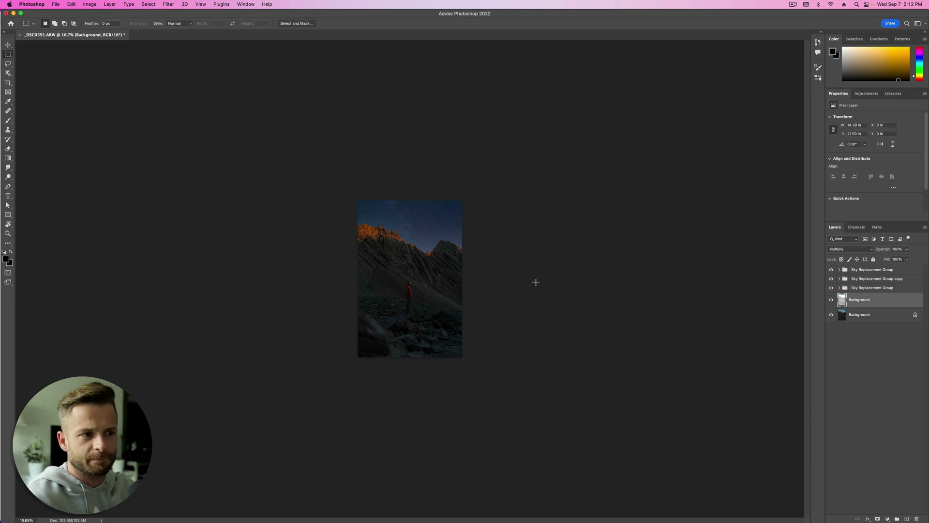
left_click(868, 315)
left_click(867, 300)
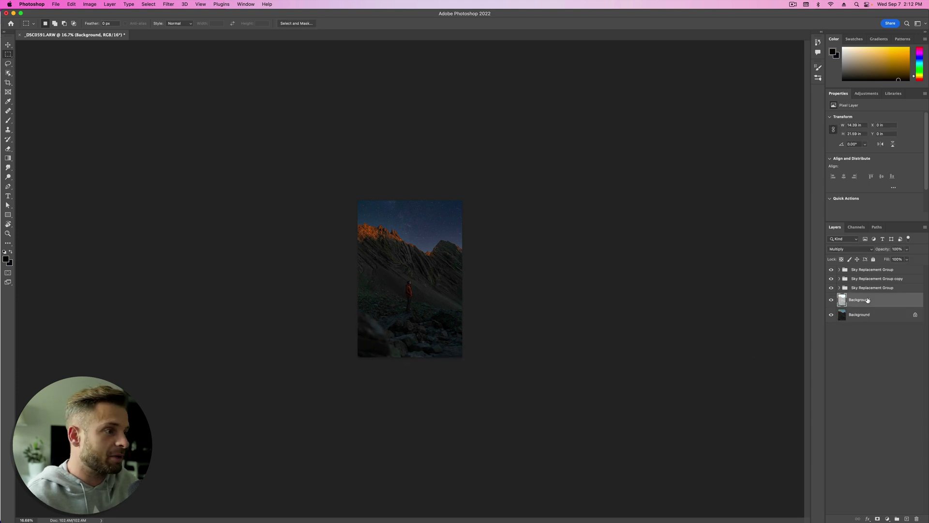
left_click(84, 3)
mouse_move(121, 25)
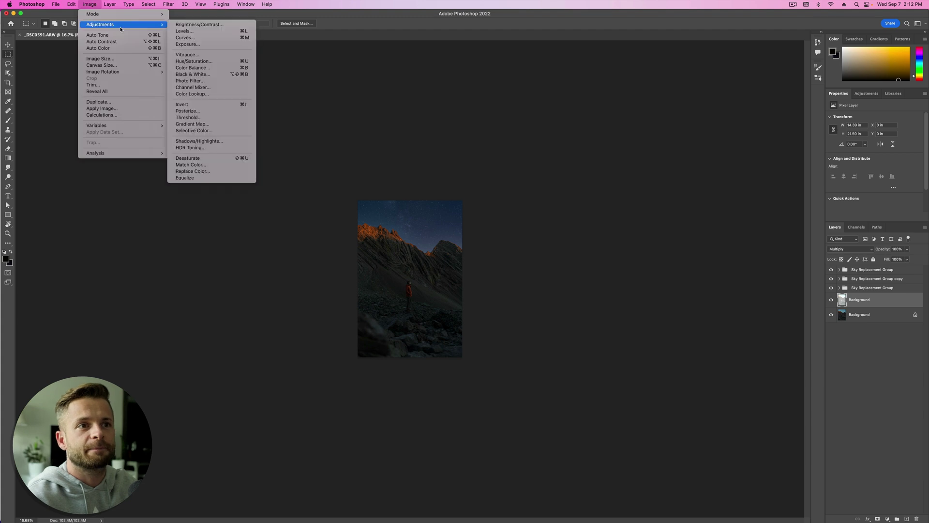
left_click(204, 68)
mouse_move(682, 280)
left_mouse_down()
mouse_move(669, 282)
mouse_move(685, 290)
left_mouse_up()
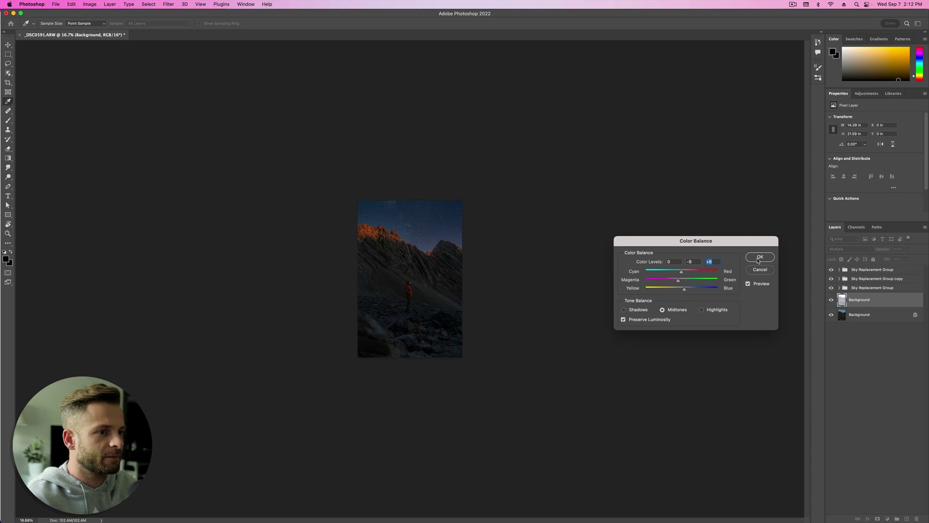
left_click(758, 260)
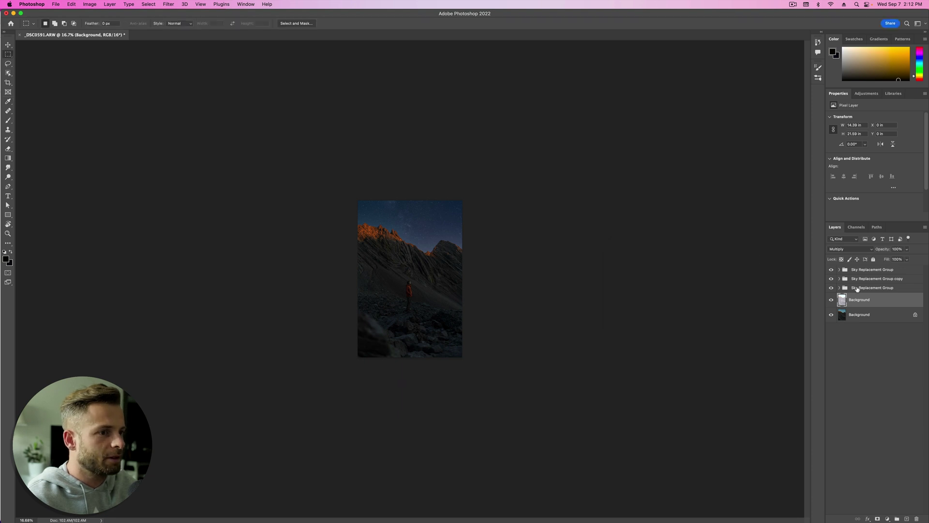
Merge the Multiply copy and the bottom Background into a single Background layer
left_click(870, 315, "shift")
right_click(870, 315)
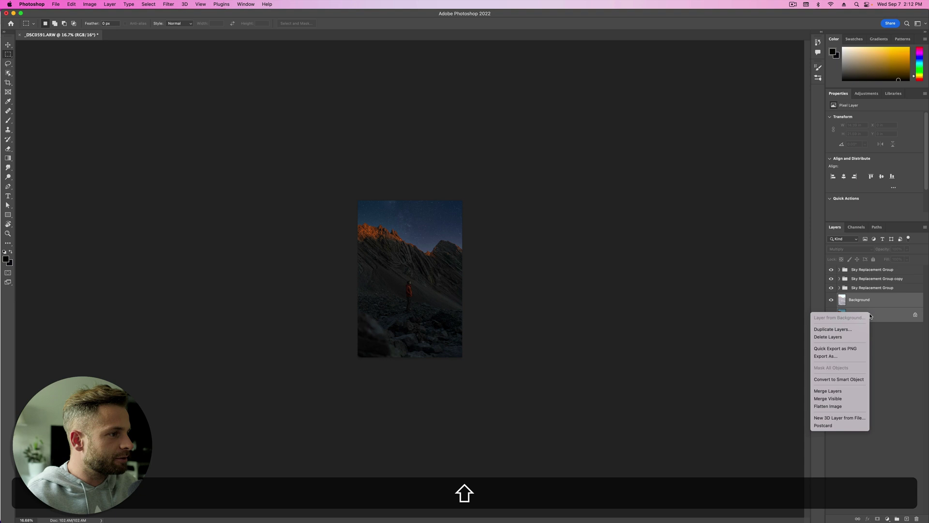
left_click(835, 394)
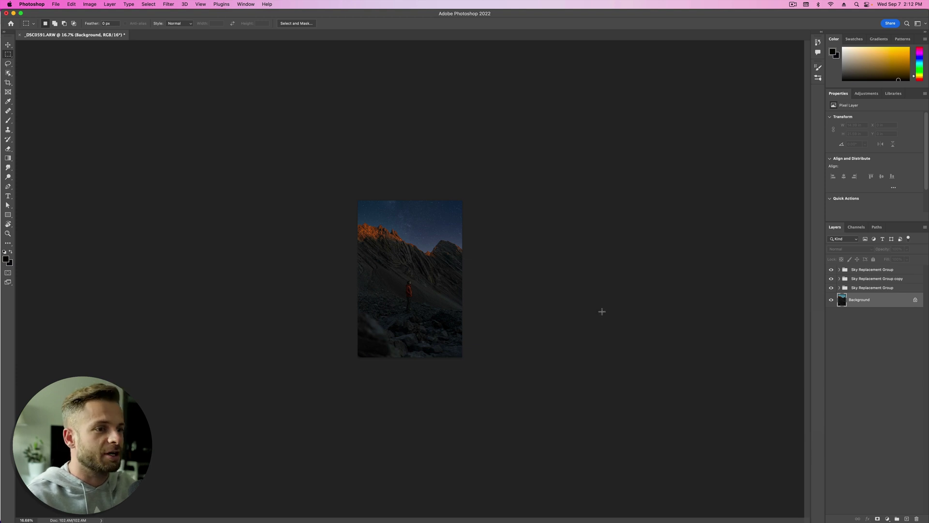
key("super+z")
key("shift+super+z")
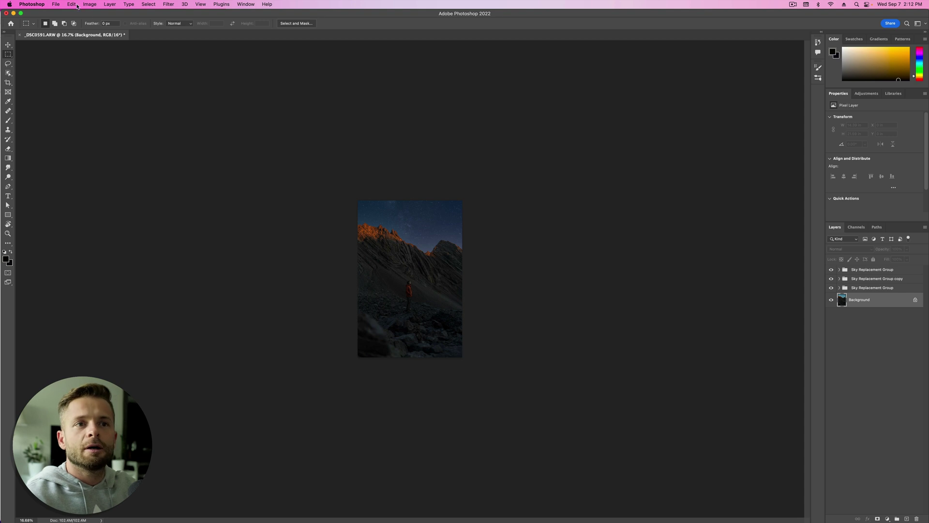
Brighten the merged image with Brightness/Contrast at Brightness 52, Contrast 17
left_click(88, 4)
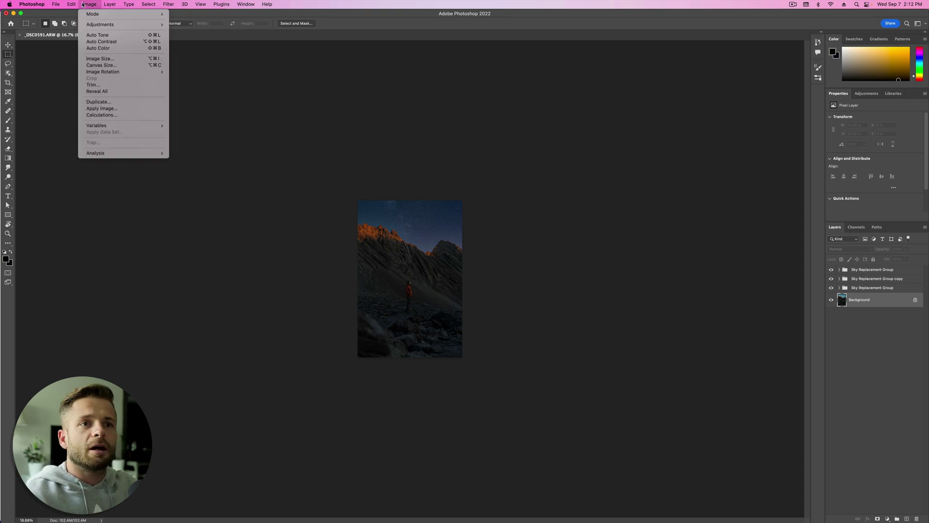
mouse_move(98, 25)
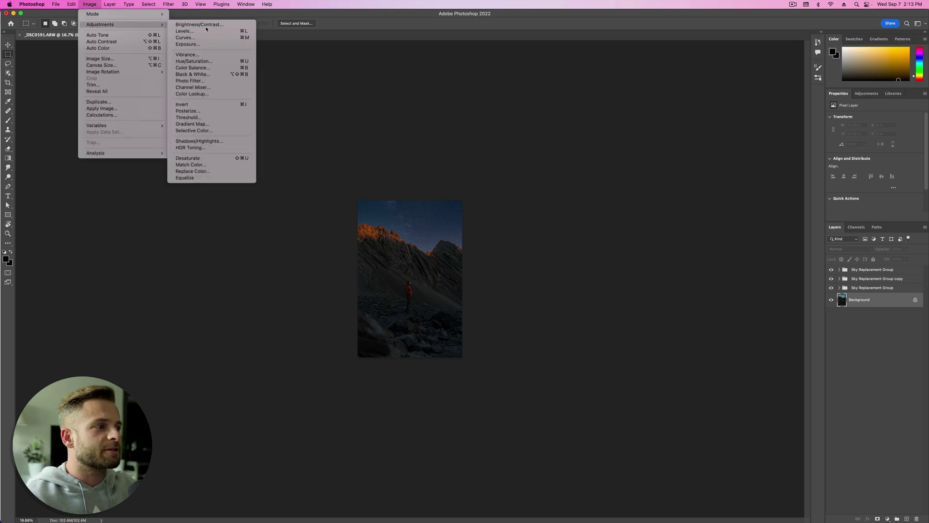
left_click(199, 24)
left_click_drag(670, 159, 670, 159)
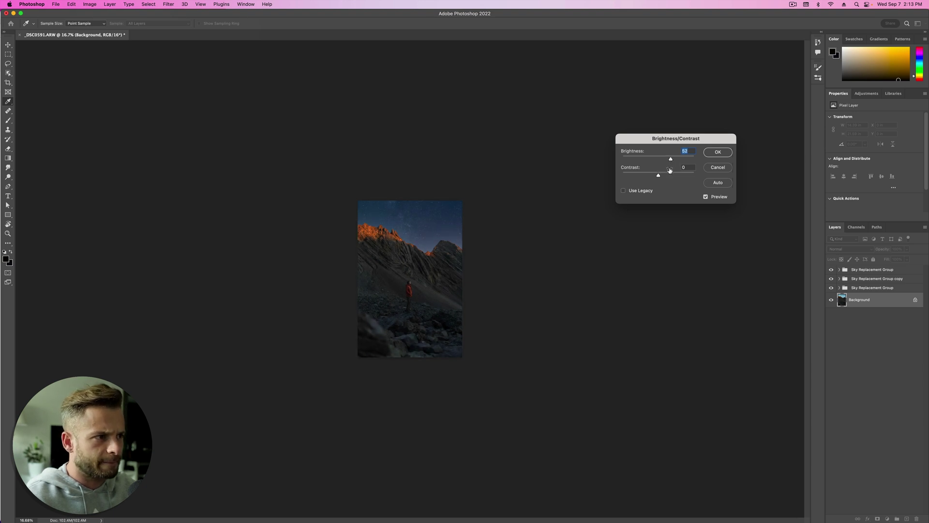
left_click(717, 151)
key("m")
key("super+plus")
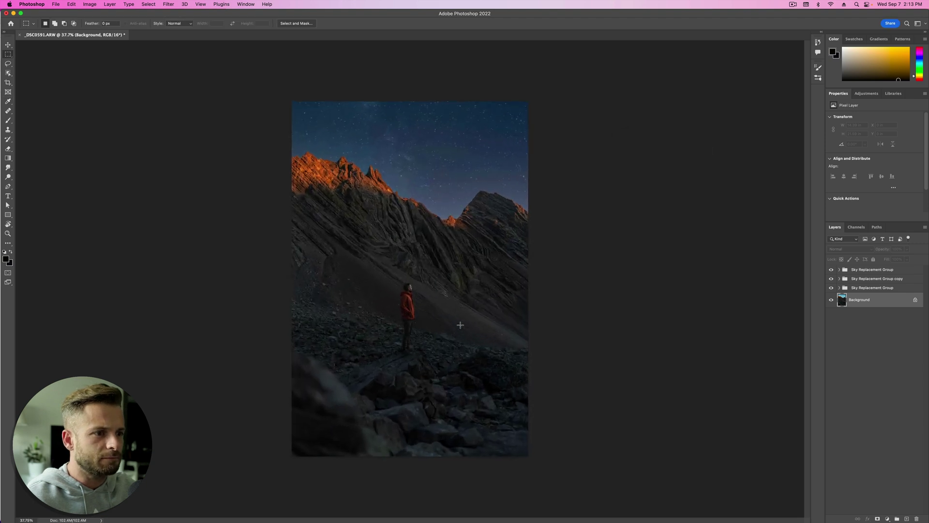
scroll(460, 325, "up", 2)
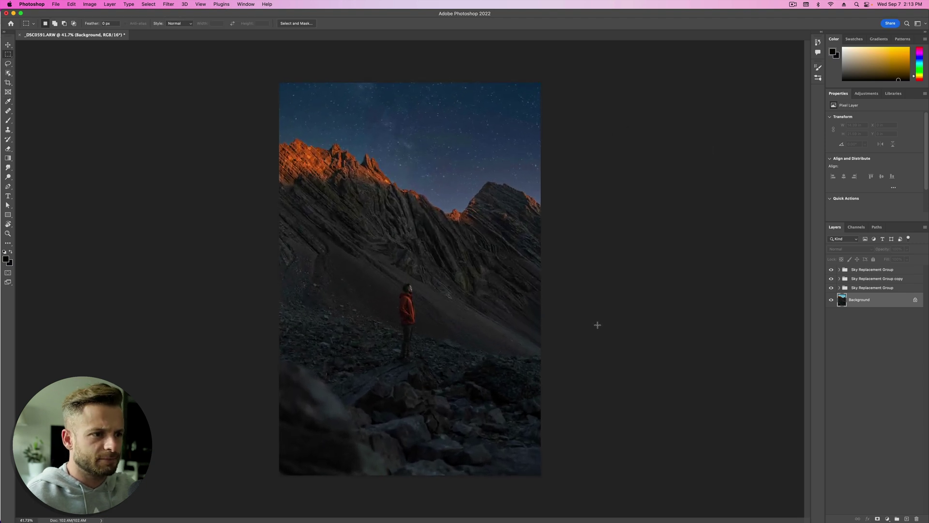